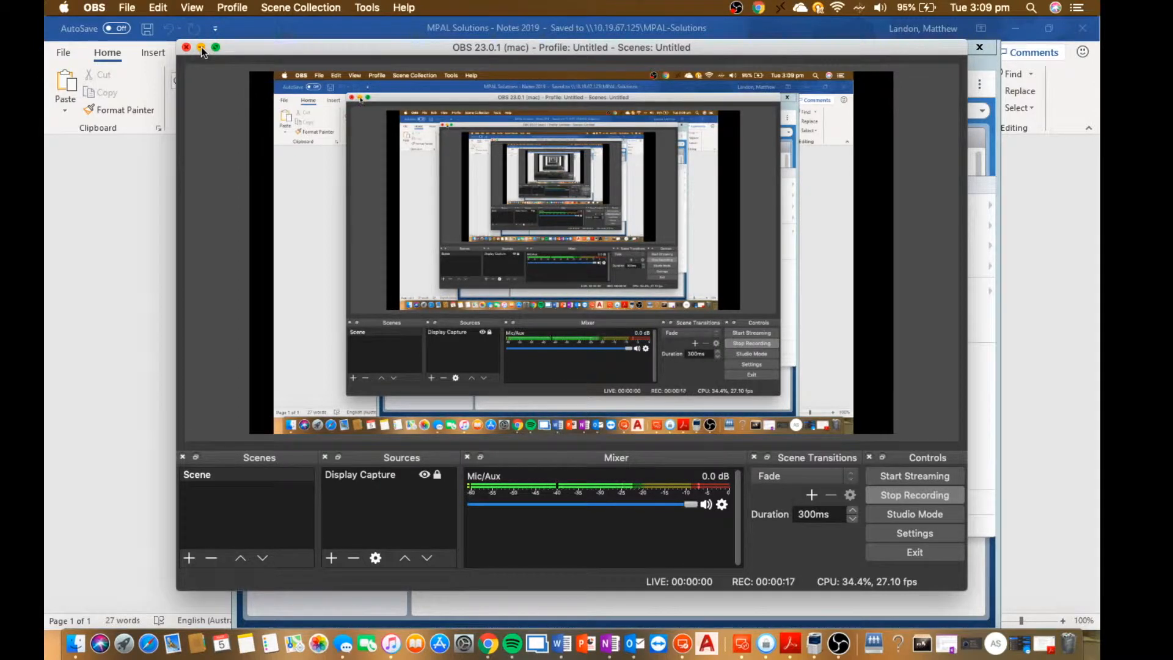
# Minimize the OBS window and maximize the VMware ESXi browser window showing the SCCM 2016 virtual machine.
pyautogui.click(200, 49)
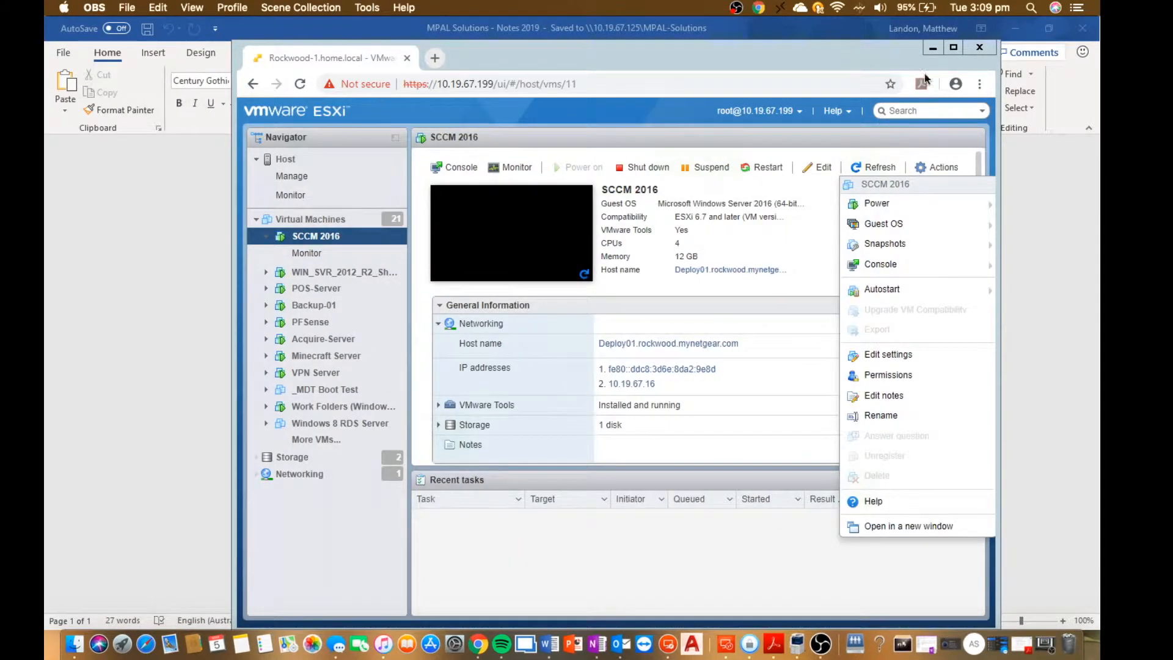
pyautogui.click(982, 38)
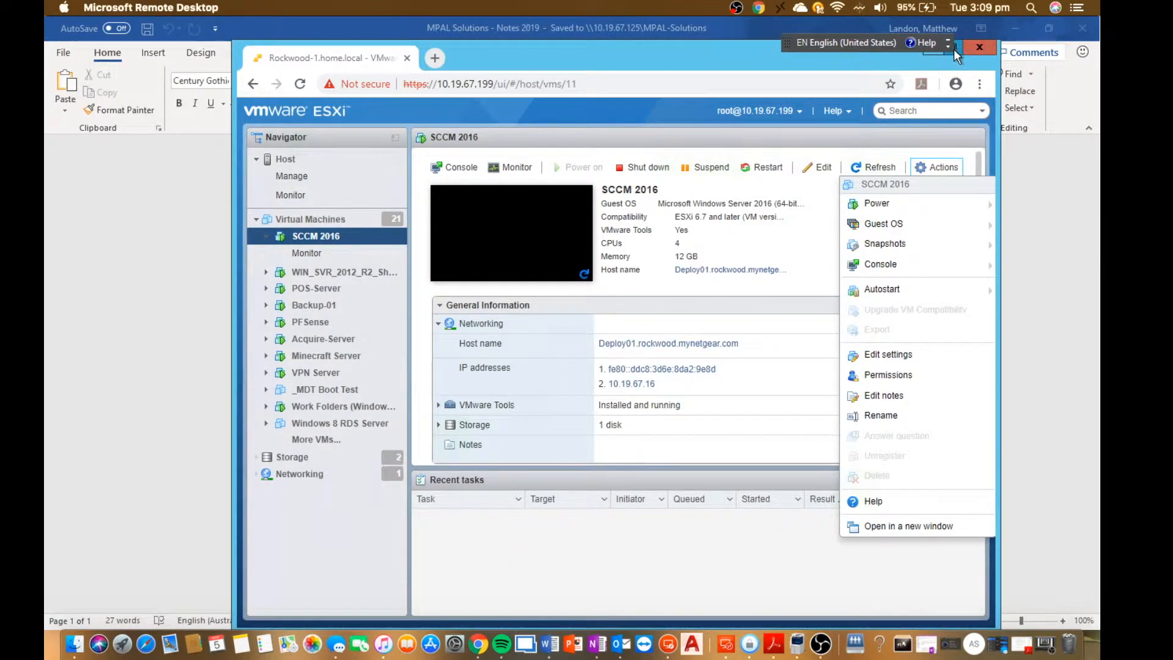
pyautogui.click(955, 50)
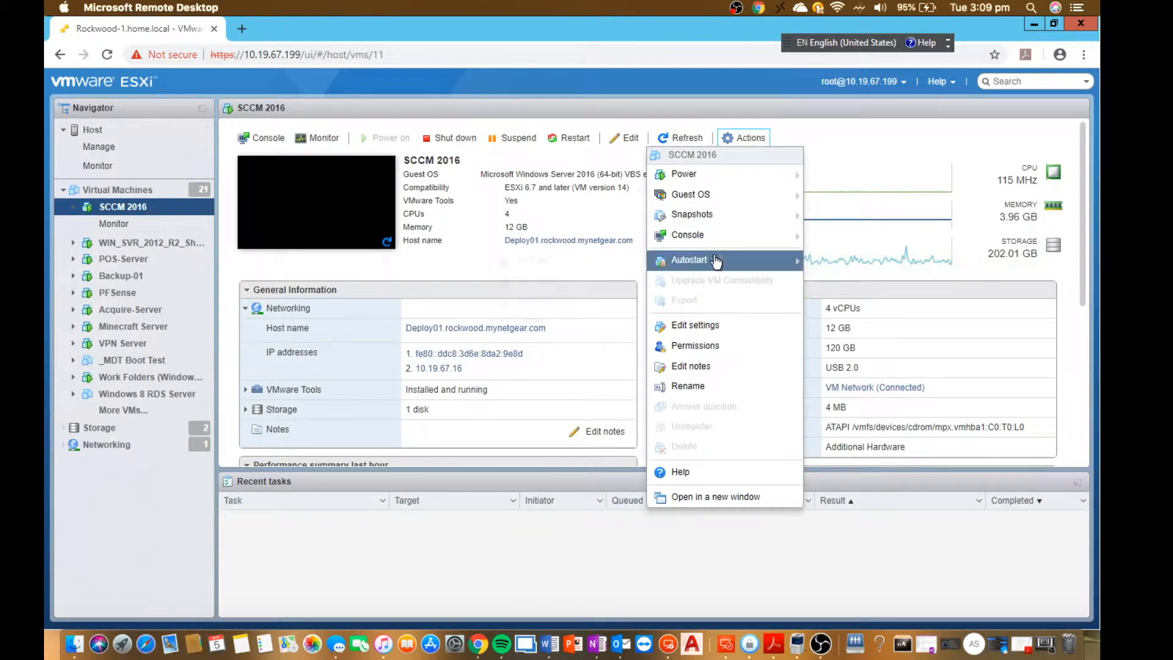
# Take a snapshot of the SCCM 2016 virtual machine, including its memory, with a name starting "Main SYSTEM SNAP".
pyautogui.moveTo(696, 217)
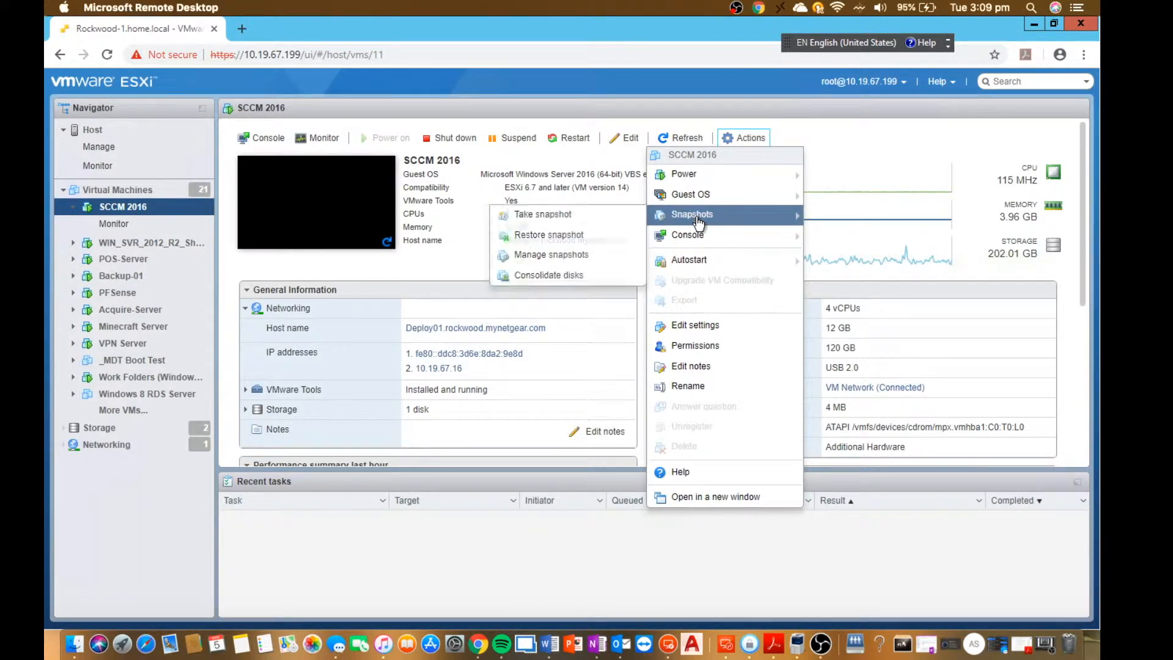
pyautogui.click(553, 227)
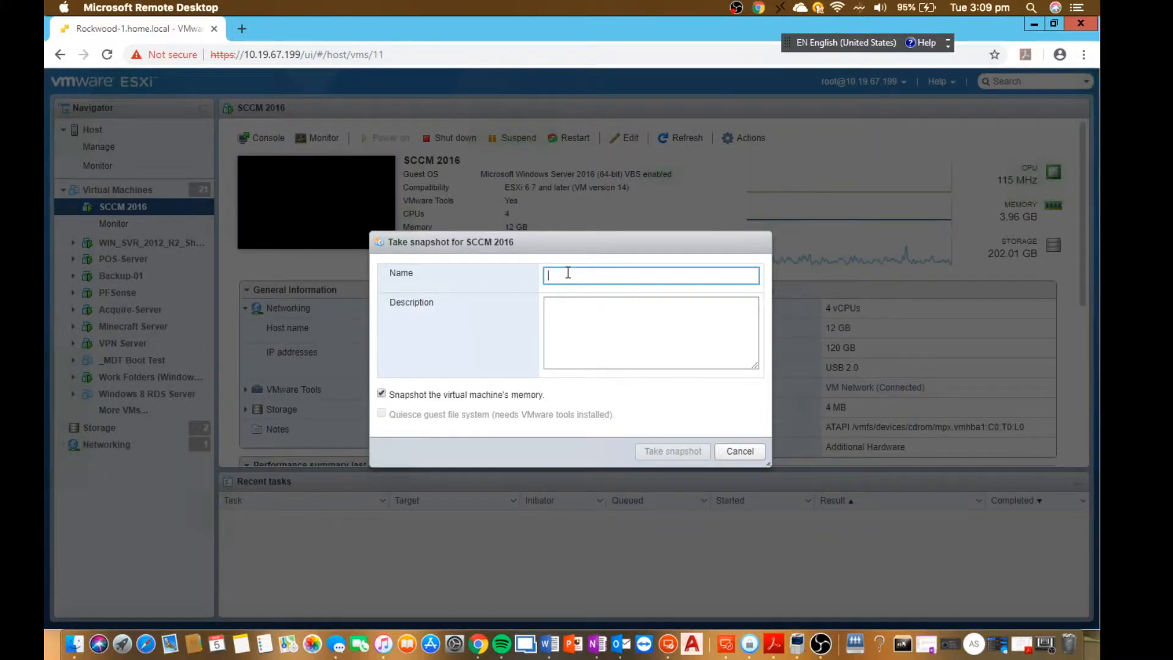
pyautogui.write('Main SY')
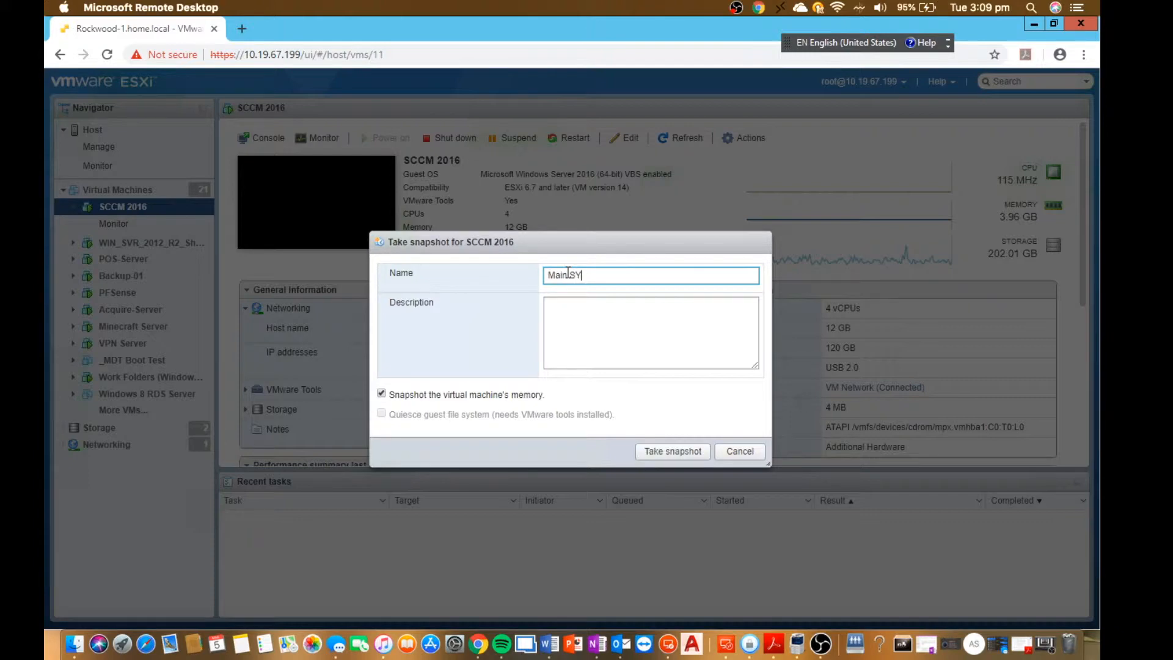
pyautogui.write('STEM BAC')
pyautogui.click(673, 452)
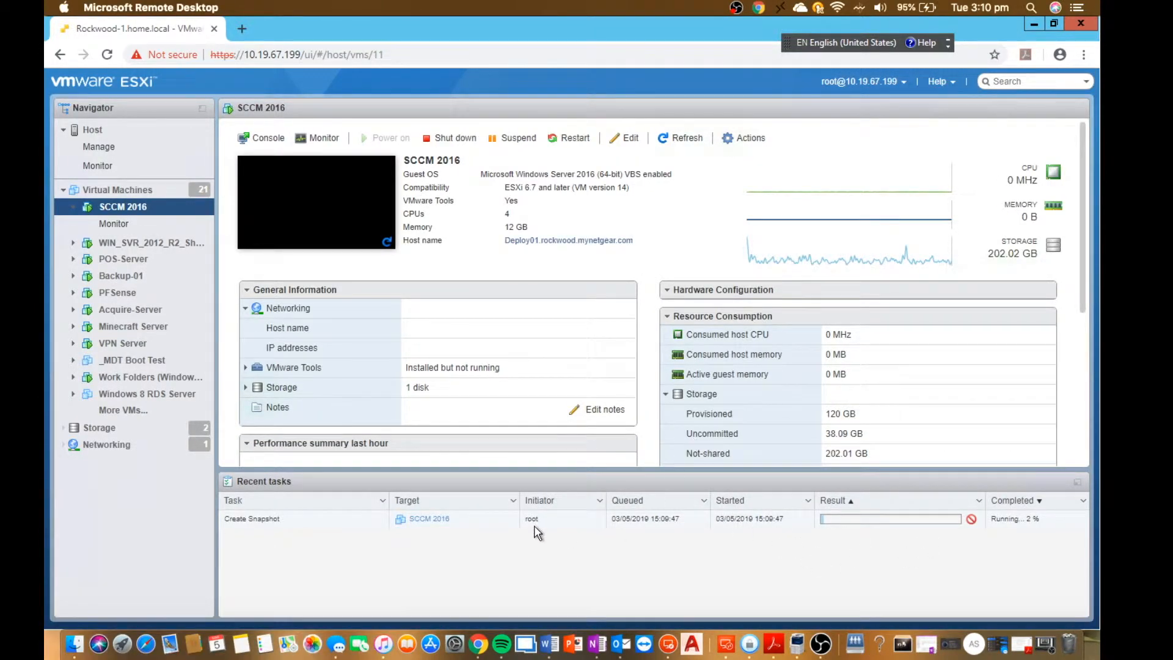
# Launch the remote console for the SCCM 2016 virtual machine.
pyautogui.click(265, 138)
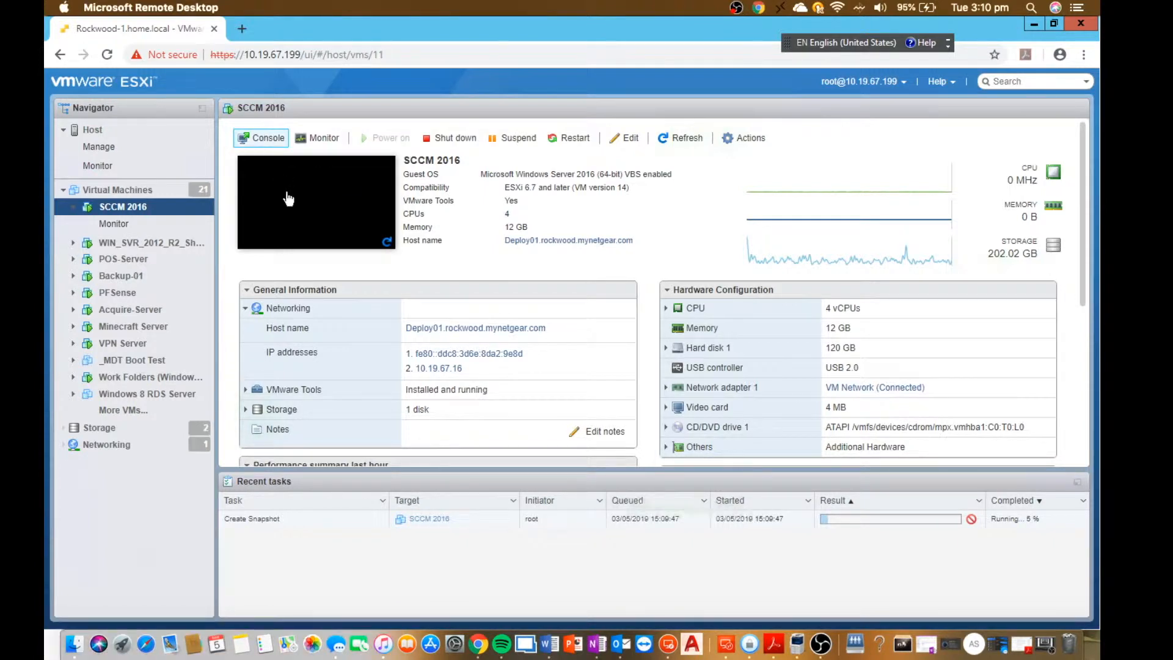
pyautogui.click(282, 217)
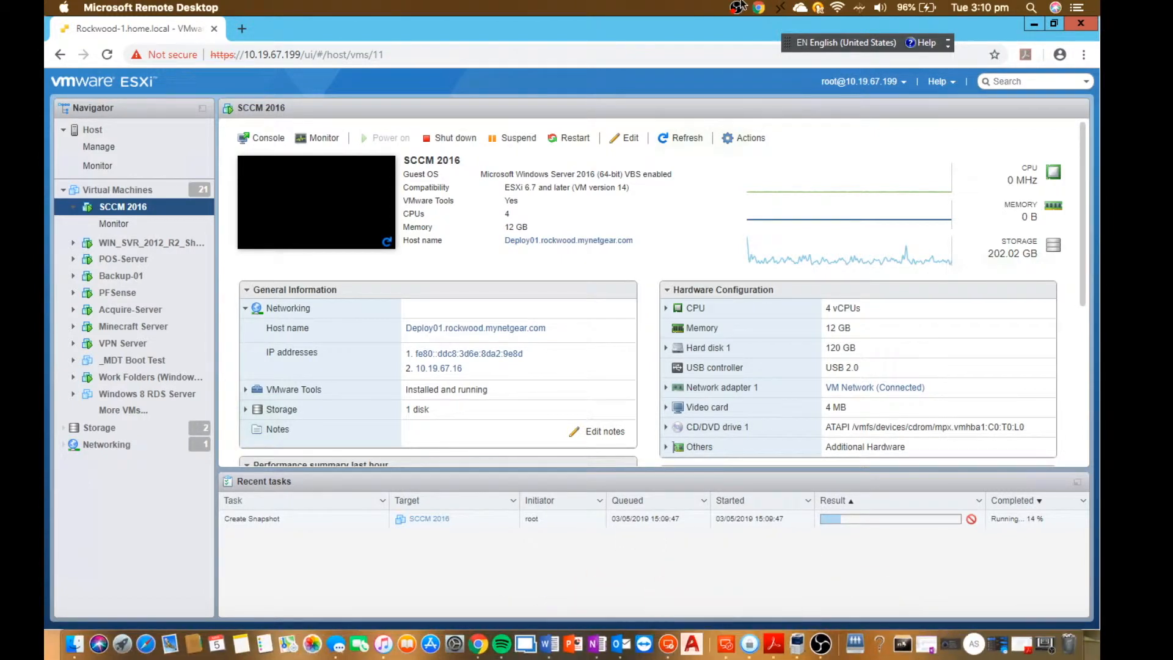
# Switch to the Microsoft Remote Desktop connection window and launch the explorer remote app.
pyautogui.click(779, 8)
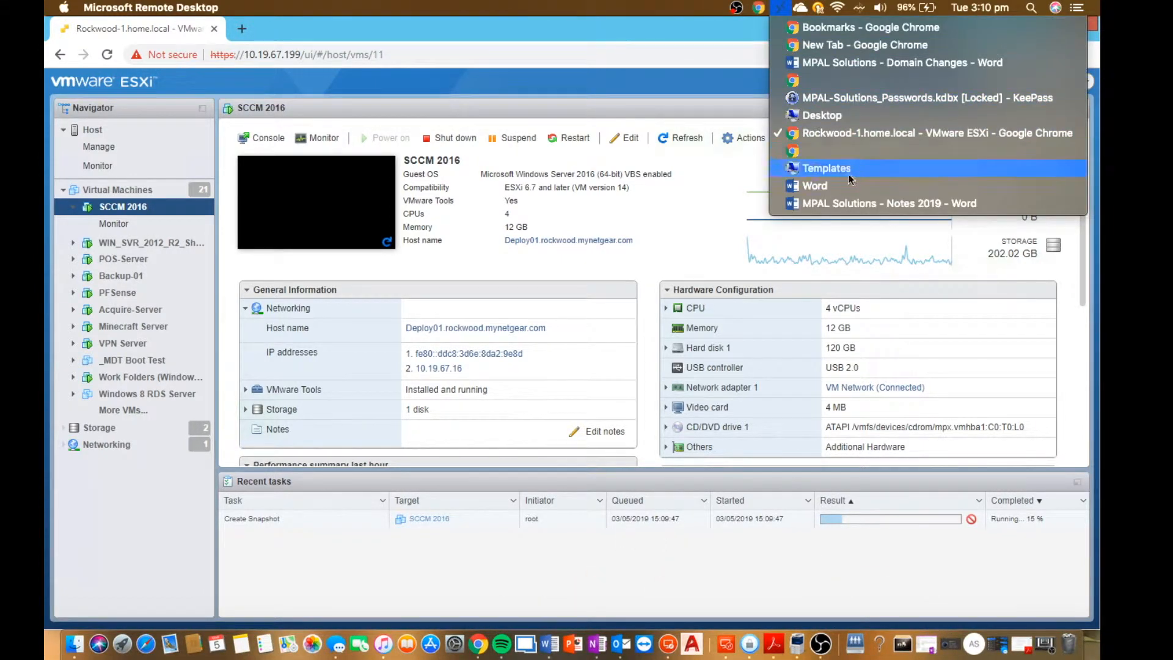
pyautogui.rightClick(727, 654)
pyautogui.click(727, 654)
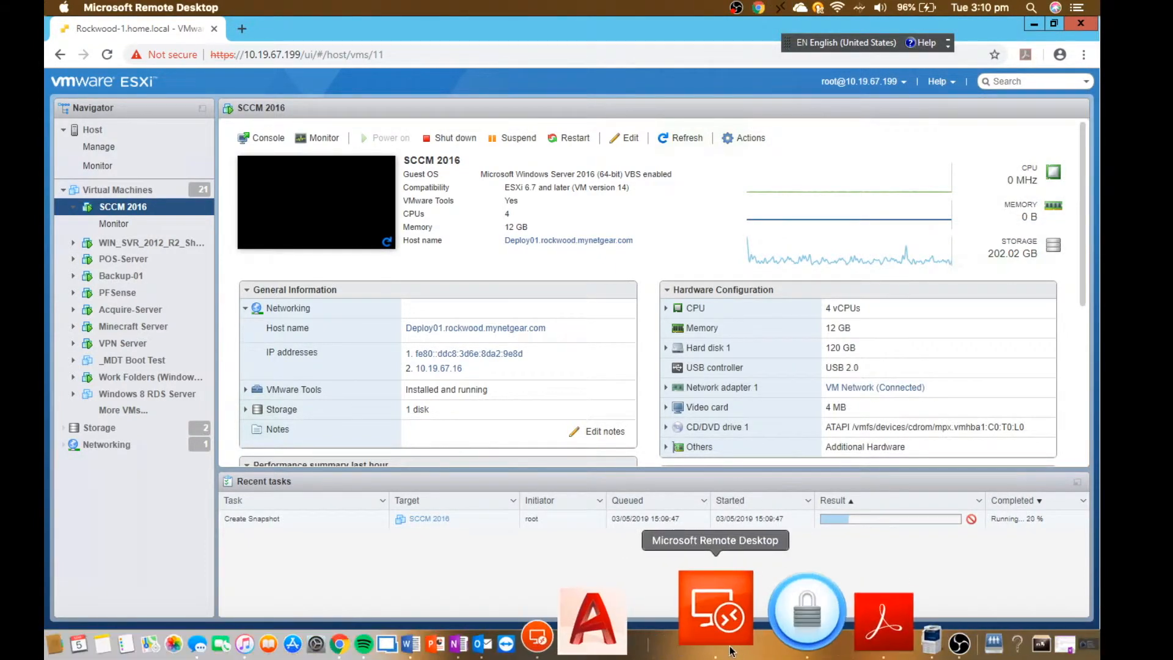
pyautogui.rightClick(732, 652)
pyautogui.click(774, 309)
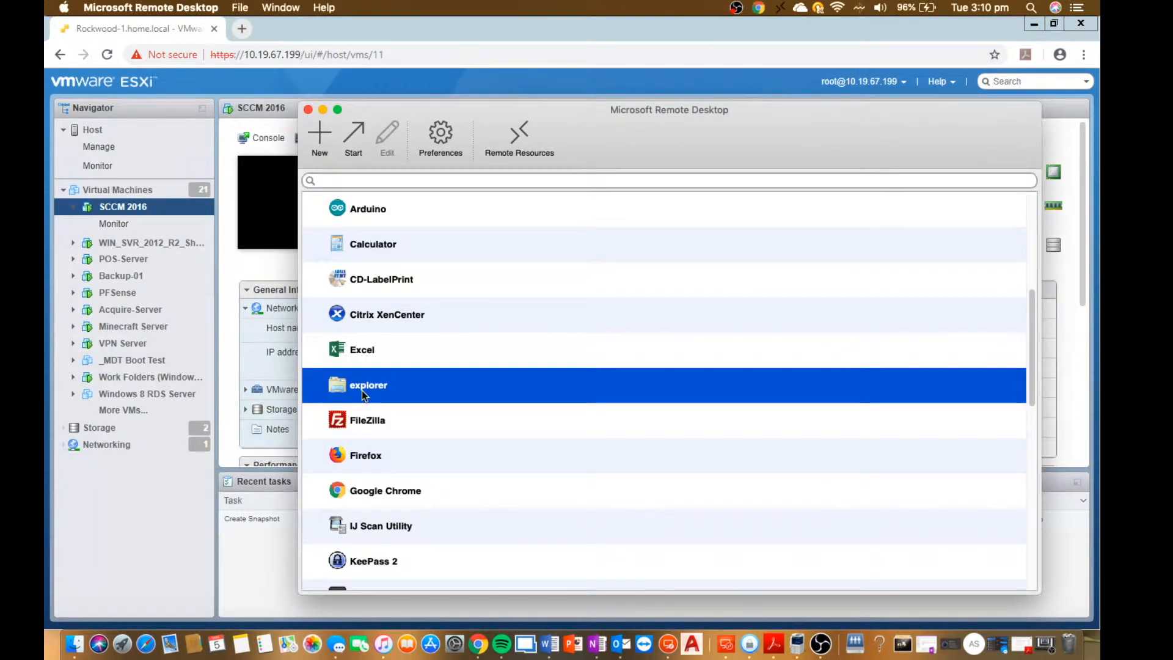
pyautogui.doubleClick(362, 390)
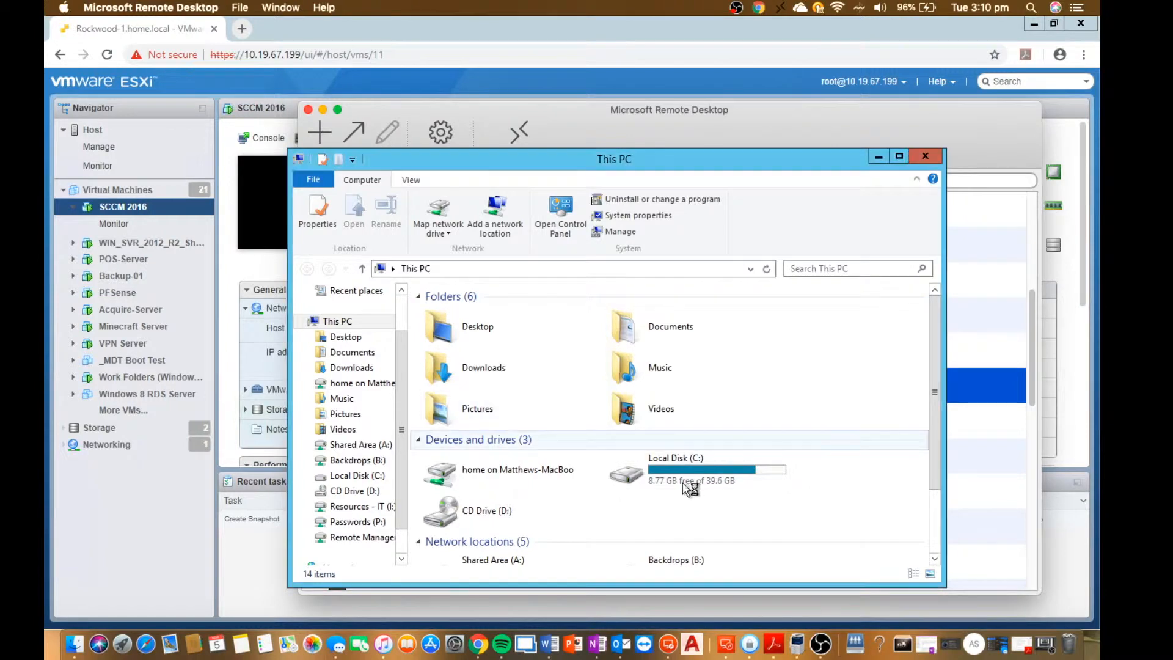
# Open the Links folder inside "23.1.1 SCCM 1802 - 2019 Installment Latest" on the Resources - IT (I:) drive.
pyautogui.click(687, 478)
pyautogui.scroll(-3, 686, 479)
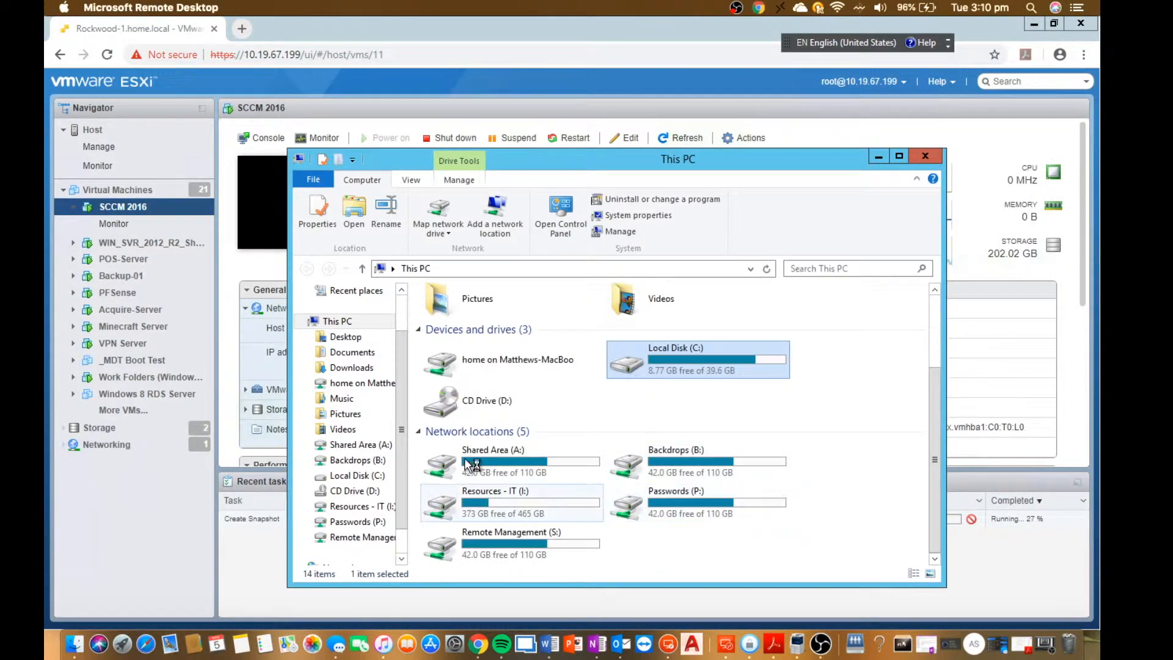
pyautogui.doubleClick(495, 504)
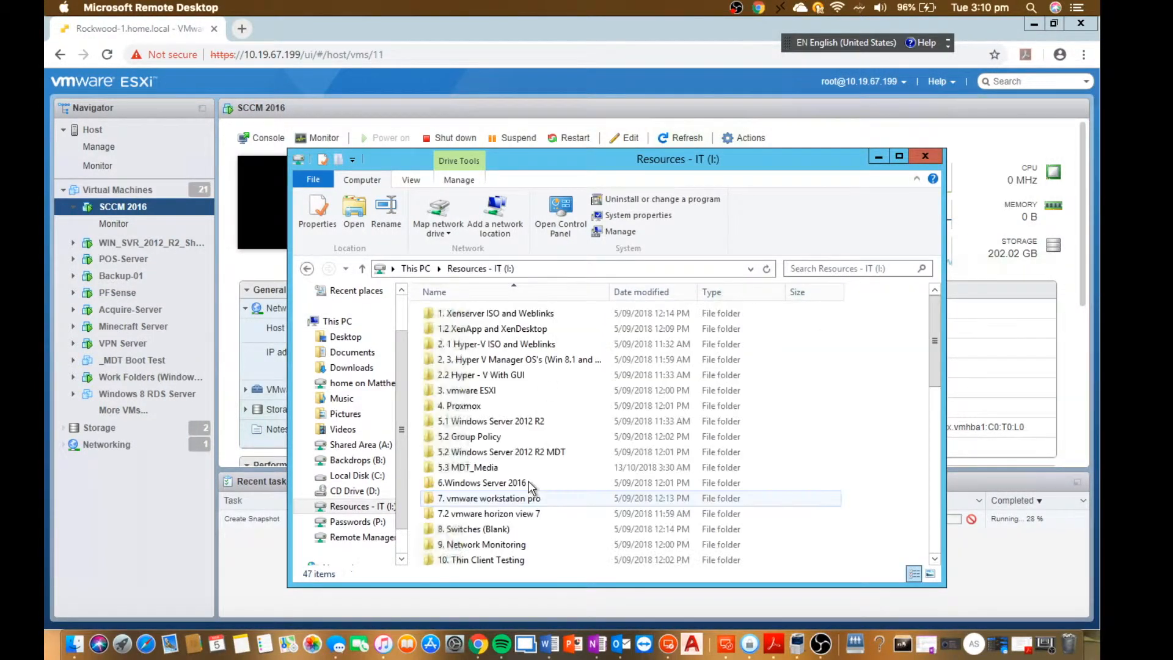
pyautogui.scroll(-3, 531, 486)
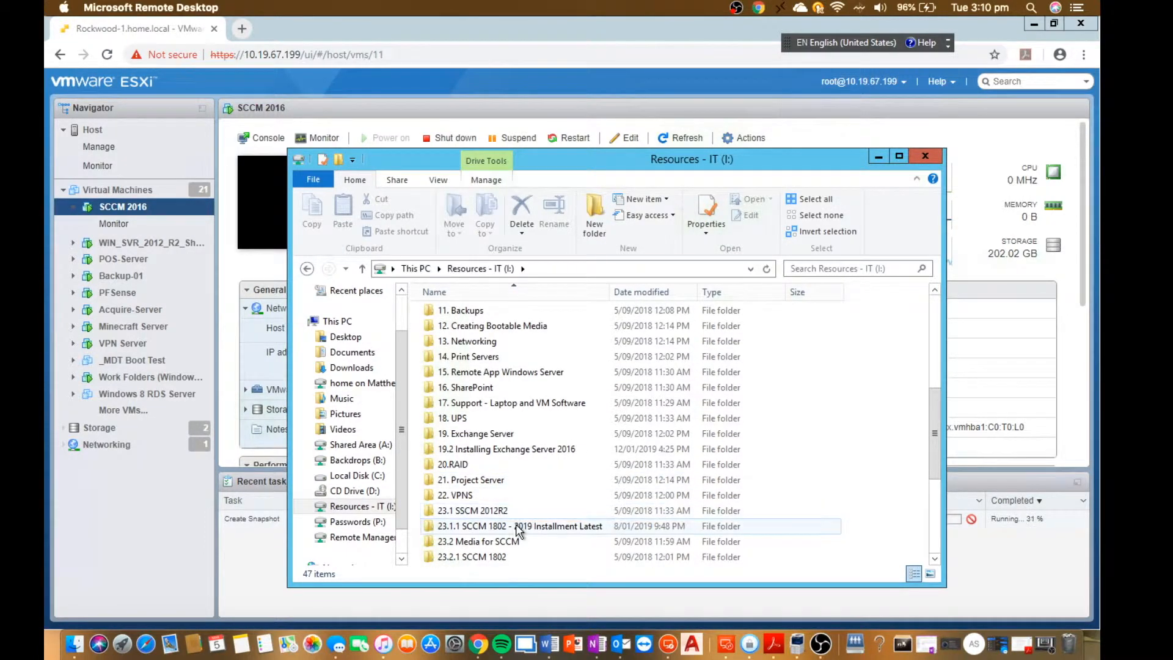
pyautogui.doubleClick(516, 526)
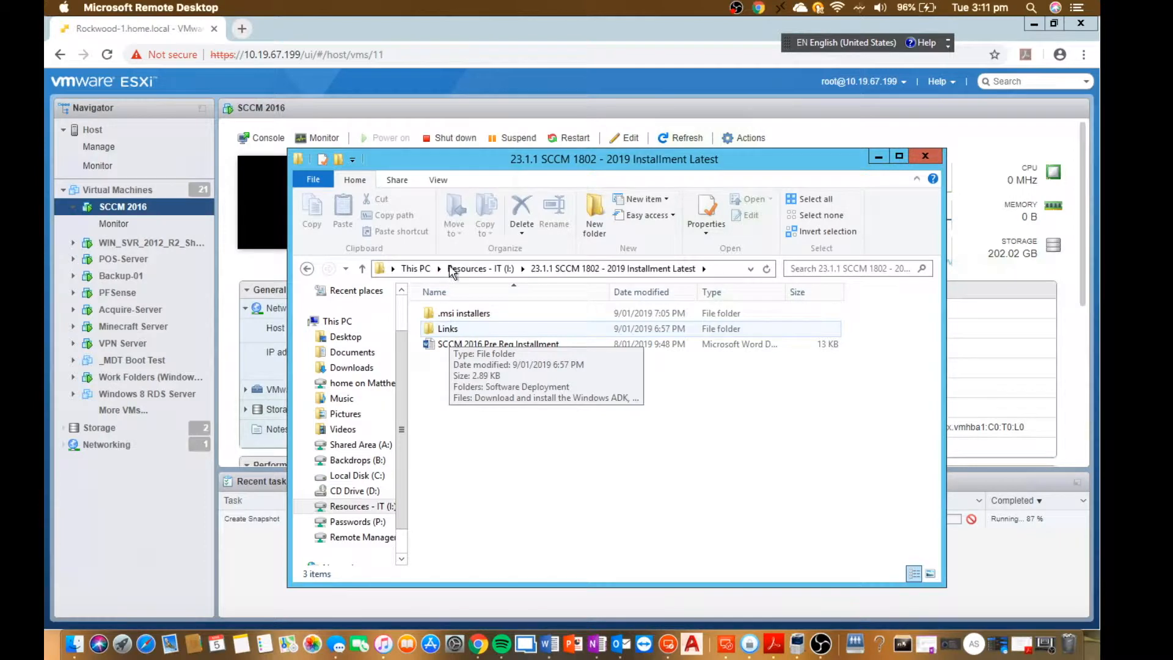
pyautogui.moveTo(487, 160); pyautogui.dragTo(406, 97)
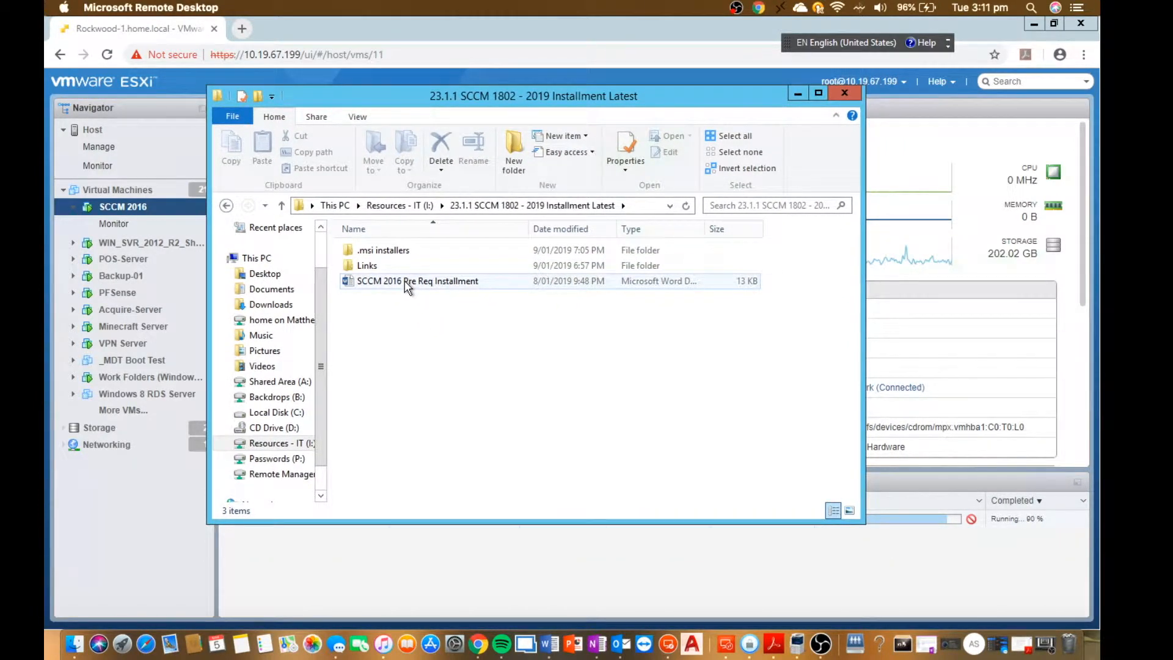
pyautogui.doubleClick(370, 267)
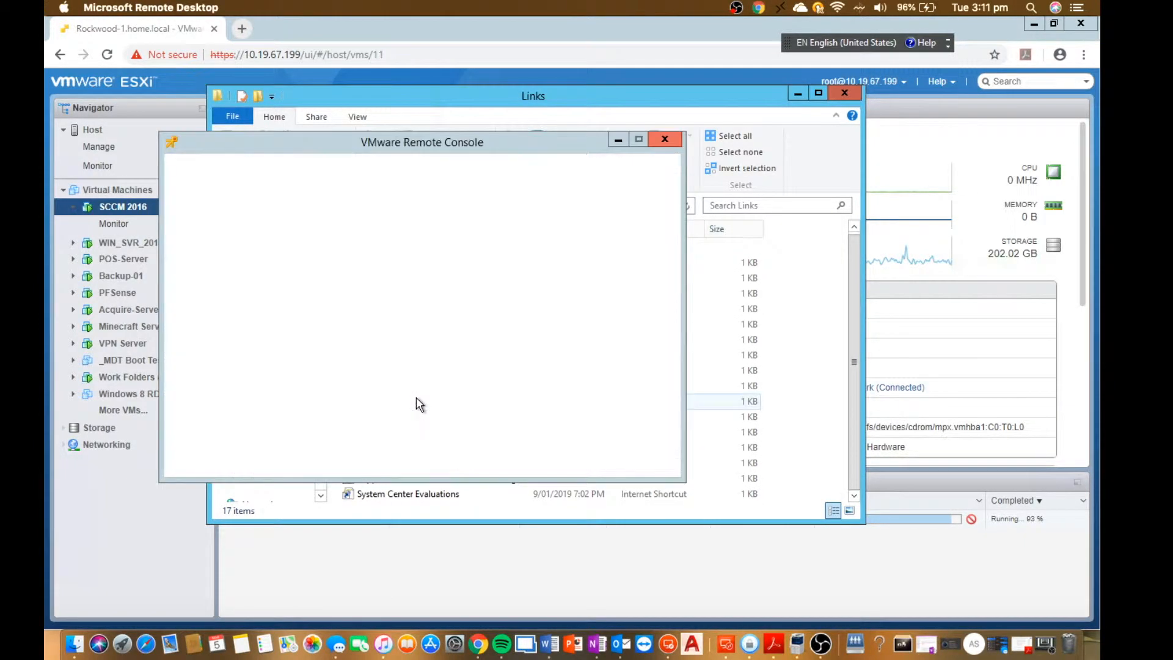
pyautogui.click(614, 142)
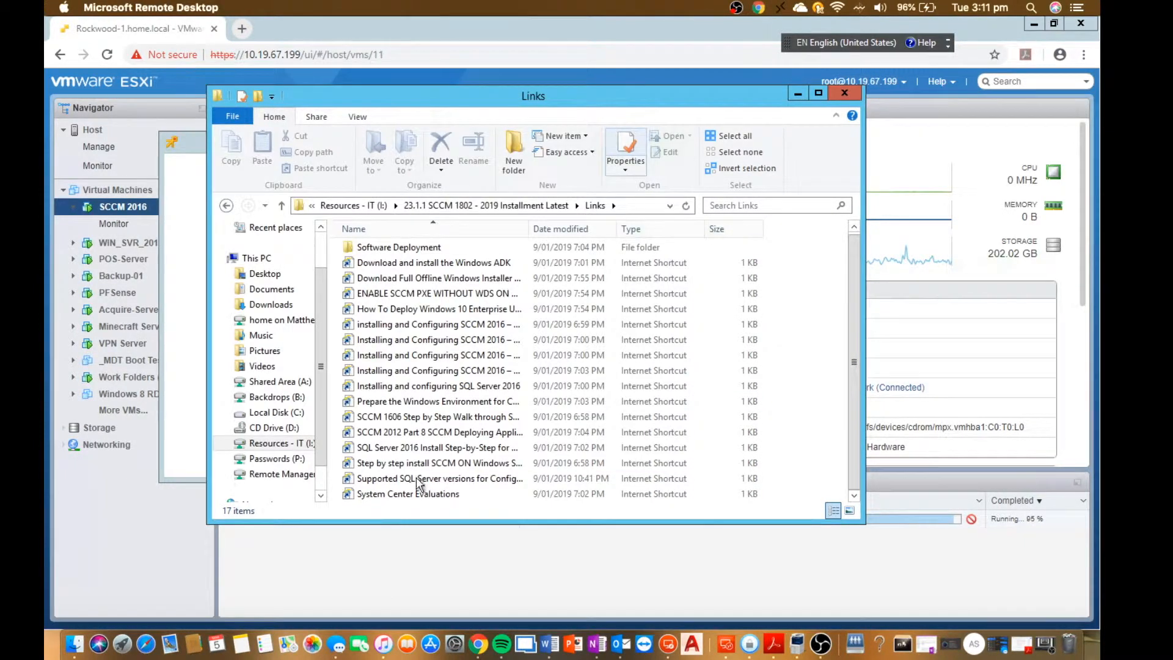
pyautogui.scroll(1, 511, 282)
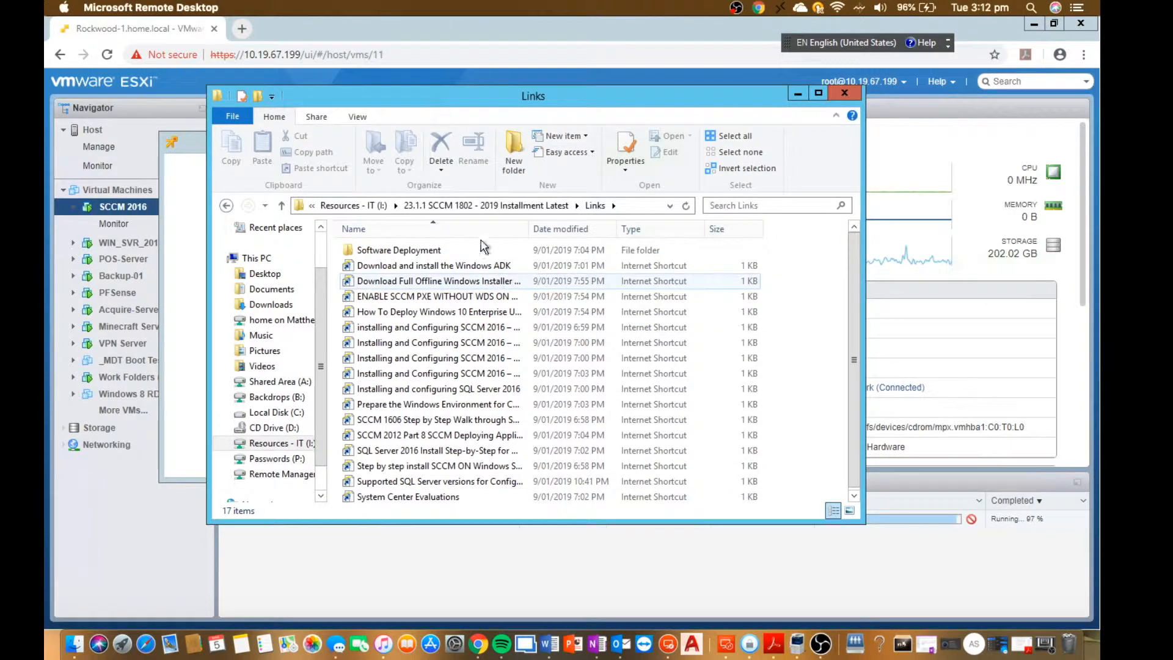
pyautogui.hotkey('alt', 'Return')
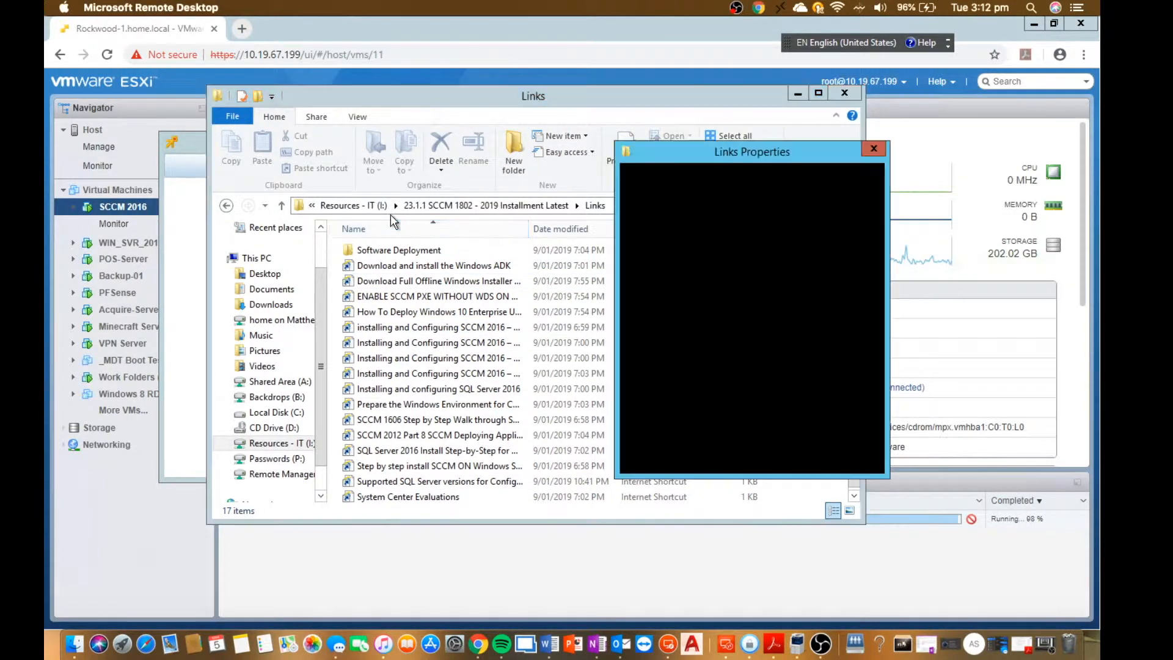
pyautogui.click(875, 148)
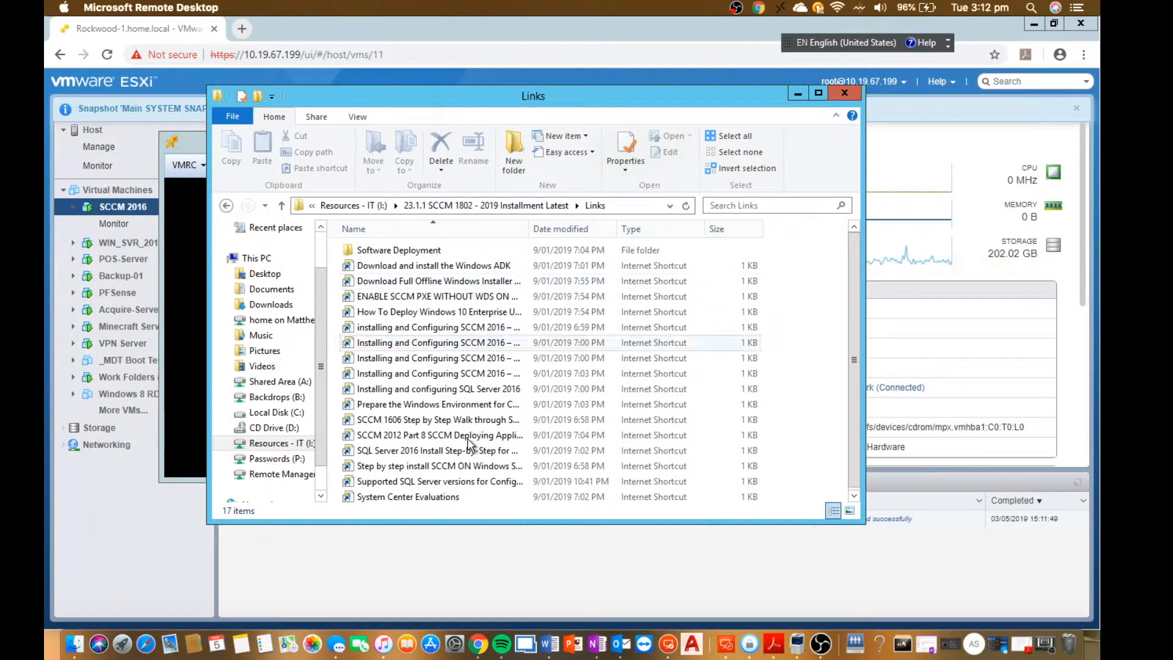
# Bring the SCCM 2016 VMware Remote Console to the front and maximize it.
pyautogui.click(180, 303)
pyautogui.click(444, 85)
pyautogui.click(183, 141)
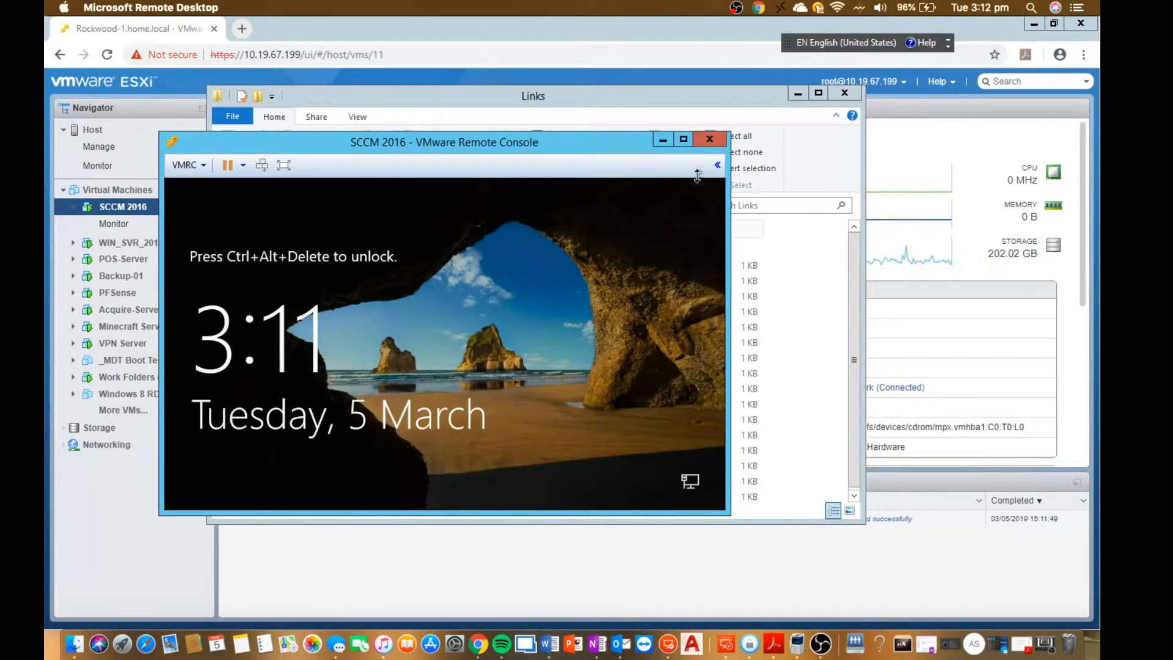
pyautogui.click(685, 141)
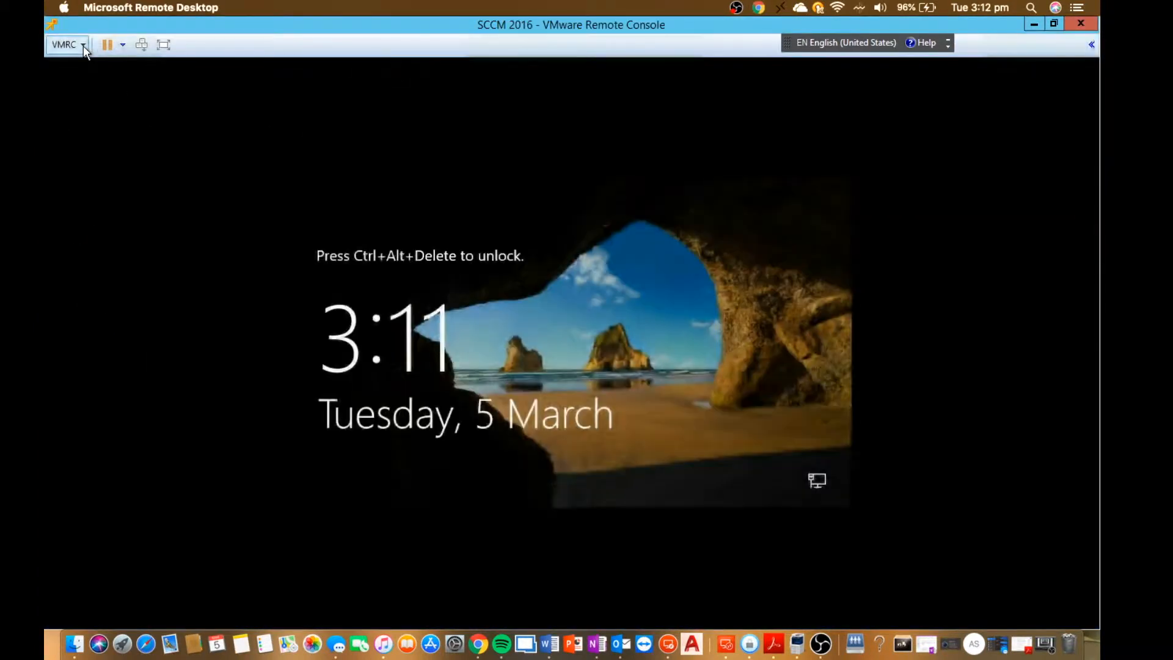
# Open the virtual machine's hardware settings and set CD/DVD drive 1 to use an ISO image file.
pyautogui.click(83, 45)
pyautogui.click(83, 46)
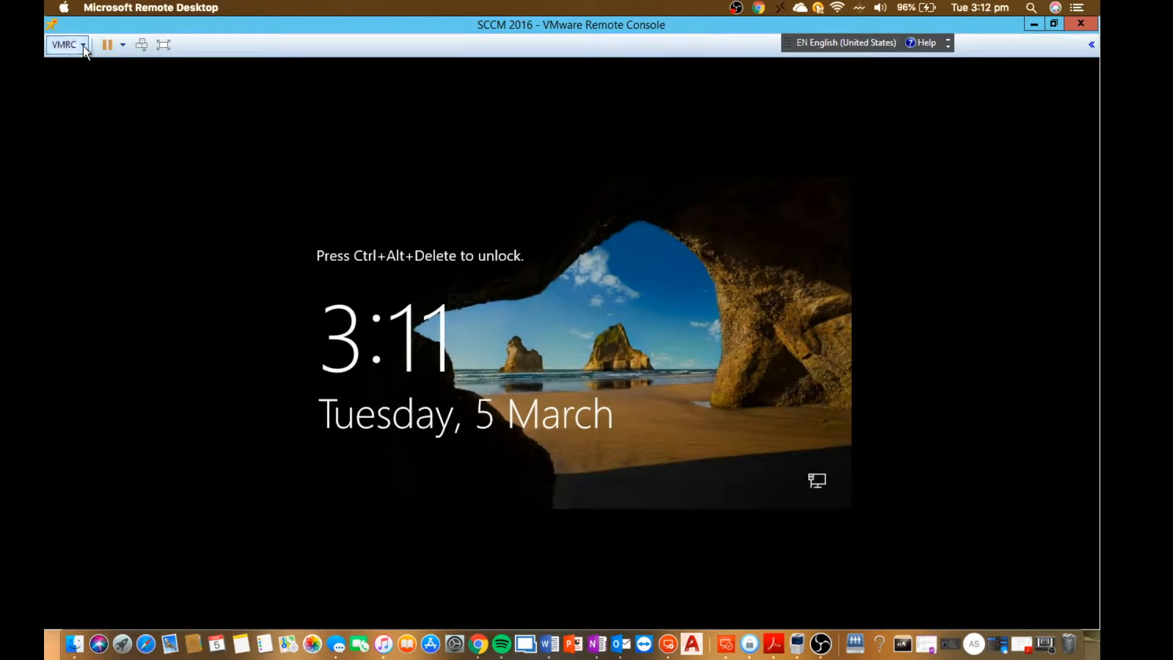
pyautogui.click(83, 46)
pyautogui.moveTo(139, 82)
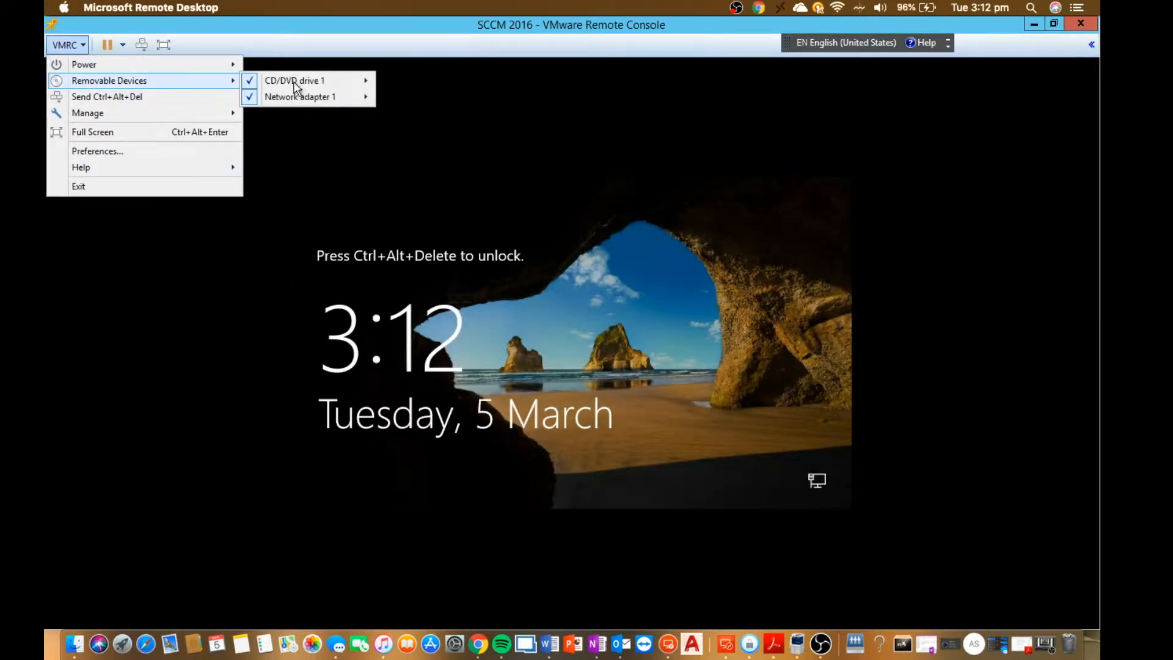
pyautogui.moveTo(335, 97)
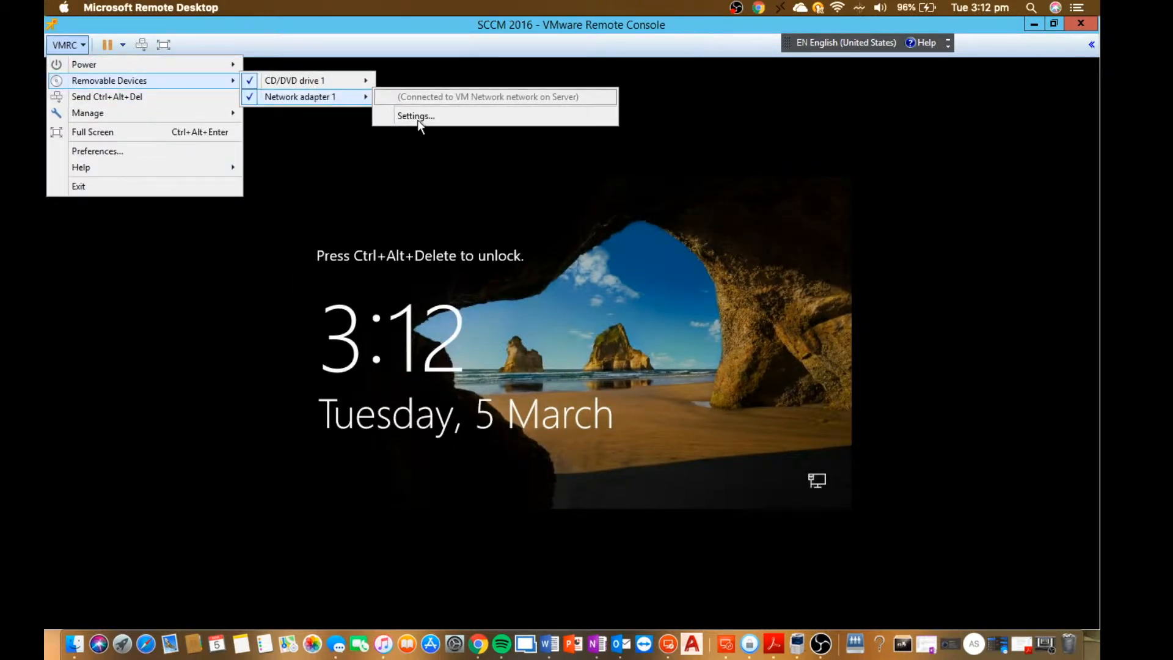
pyautogui.click(417, 116)
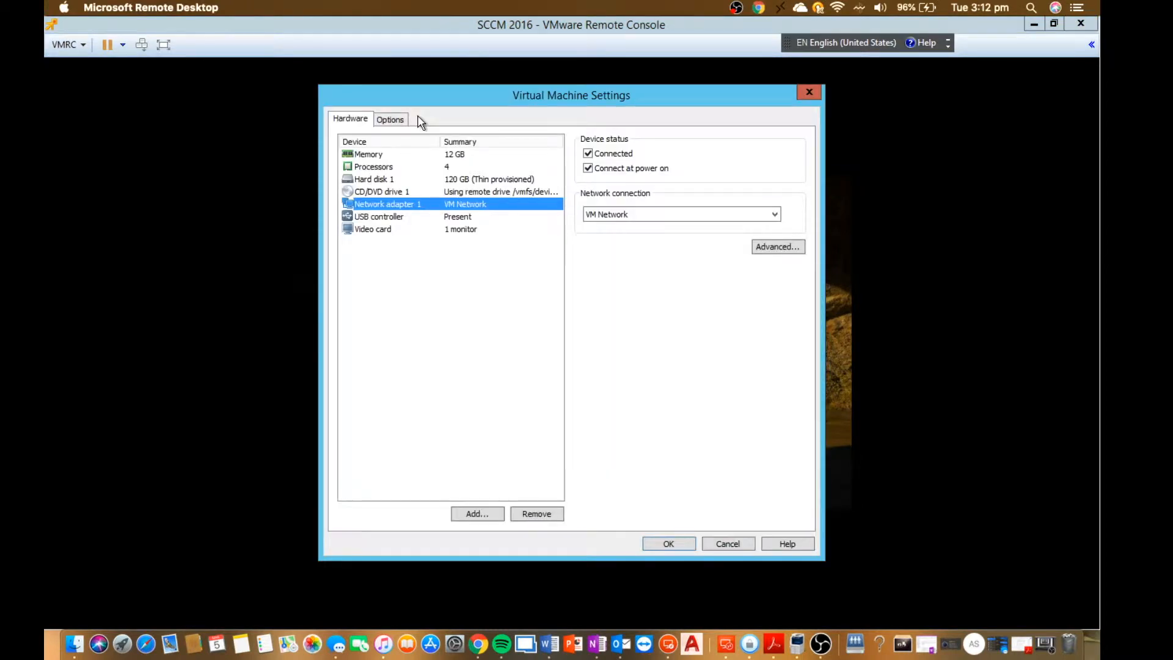
pyautogui.click(439, 190)
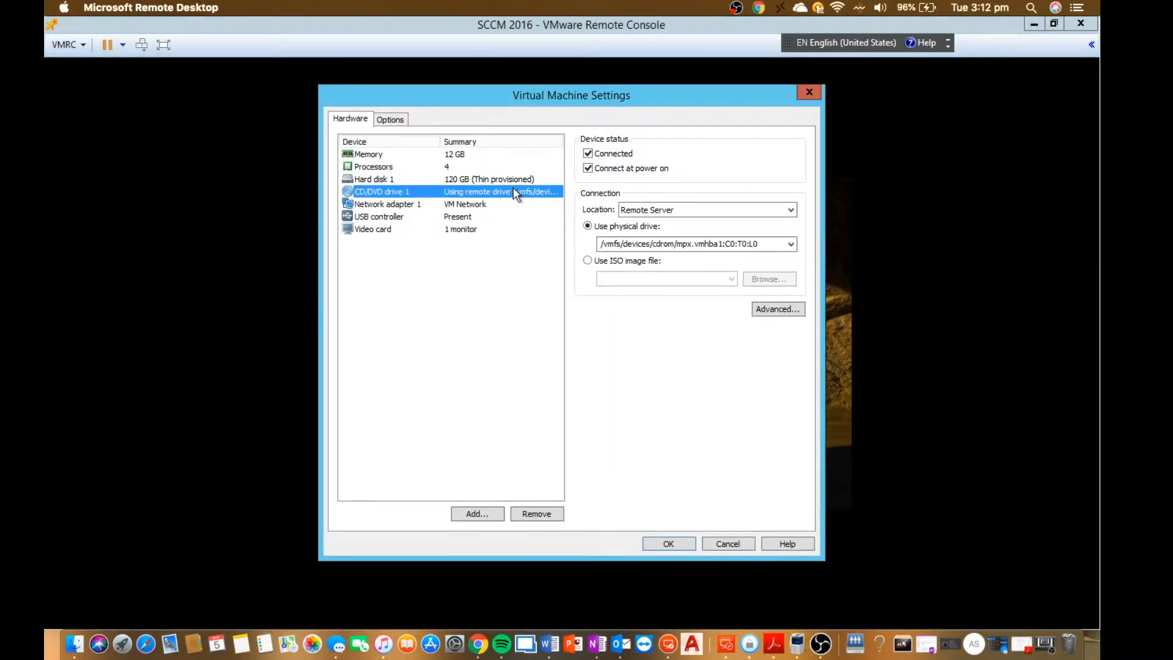
pyautogui.click(642, 261)
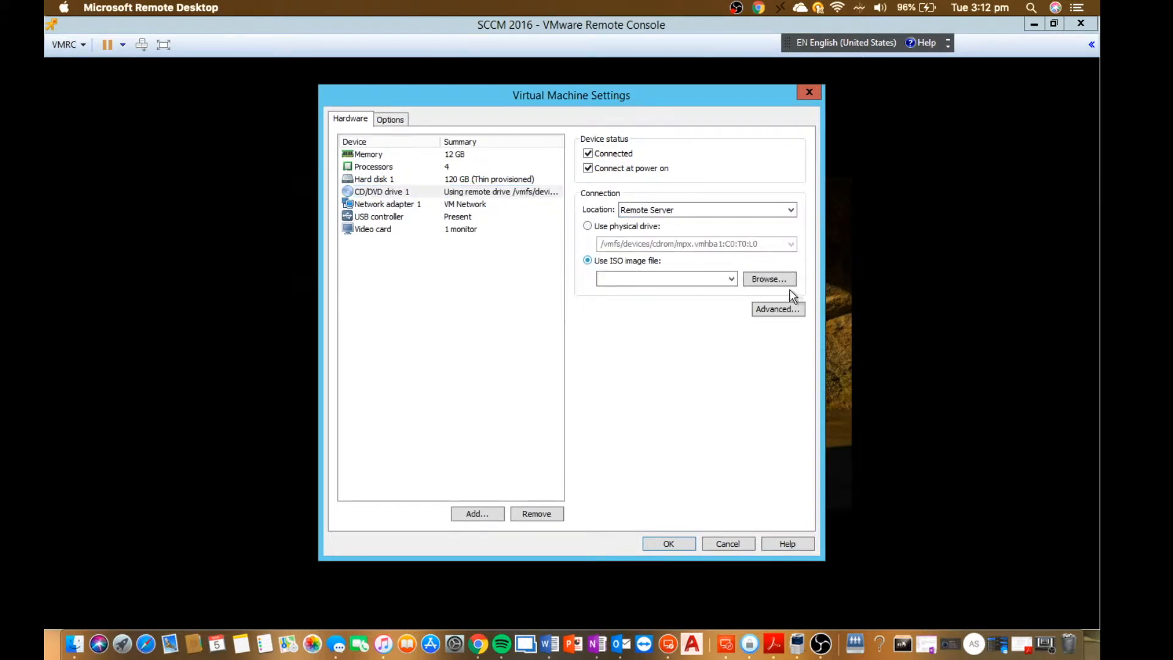
# Attach "Win Server 2016 Feb 2018.iso" from the 2018 ISO folder on [MPAL Server | VM Folder] to CD/DVD drive 1 and save the settings.
pyautogui.click(780, 282)
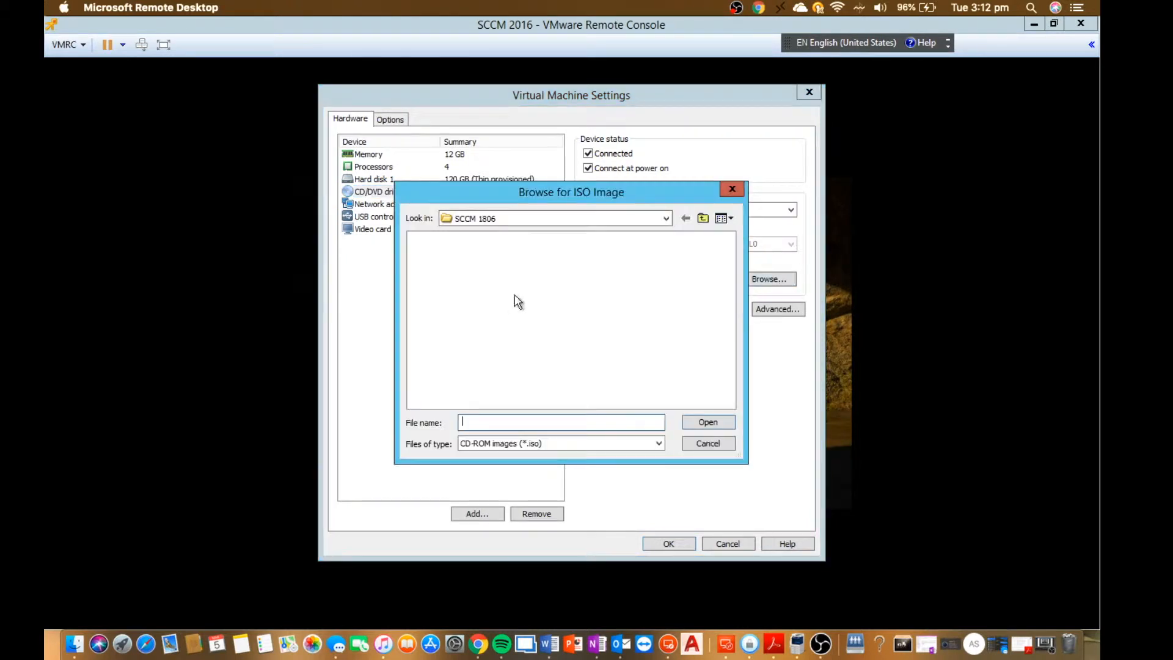
pyautogui.click(704, 219)
pyautogui.click(704, 219)
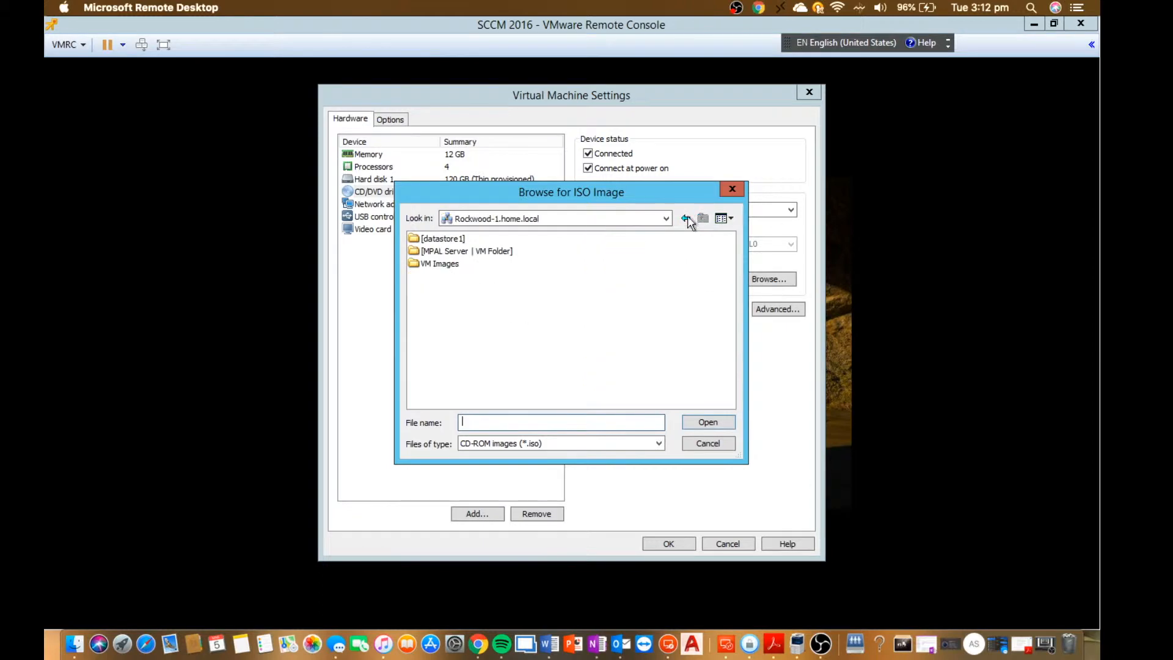
pyautogui.doubleClick(484, 250)
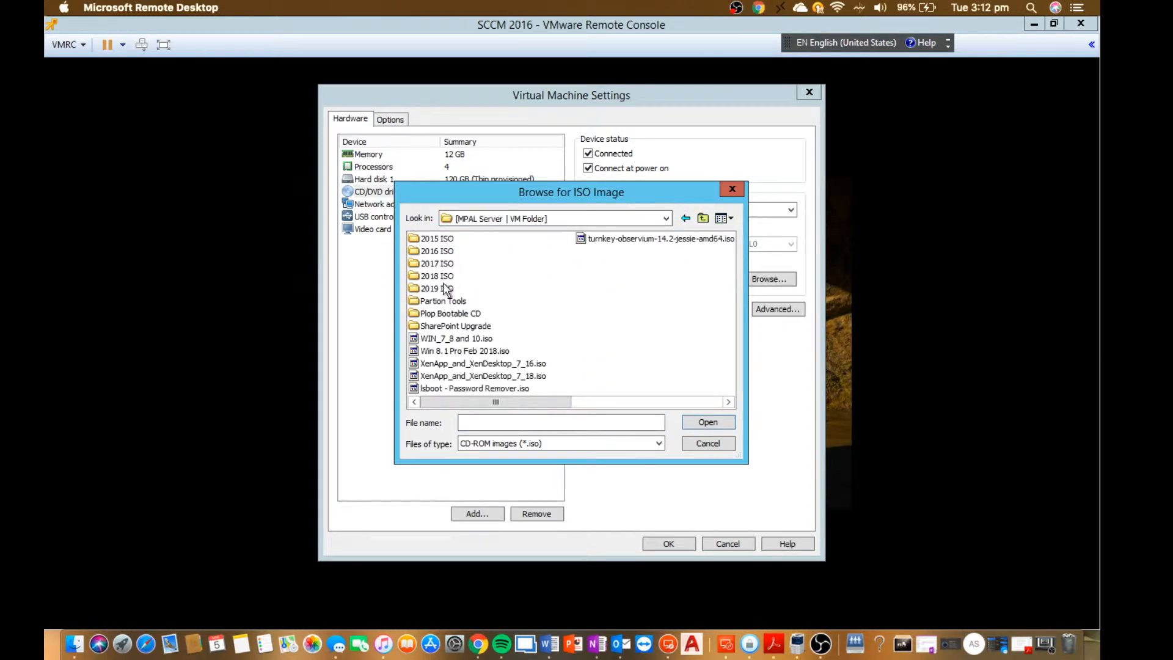
pyautogui.click(441, 278)
pyautogui.doubleClick(440, 278)
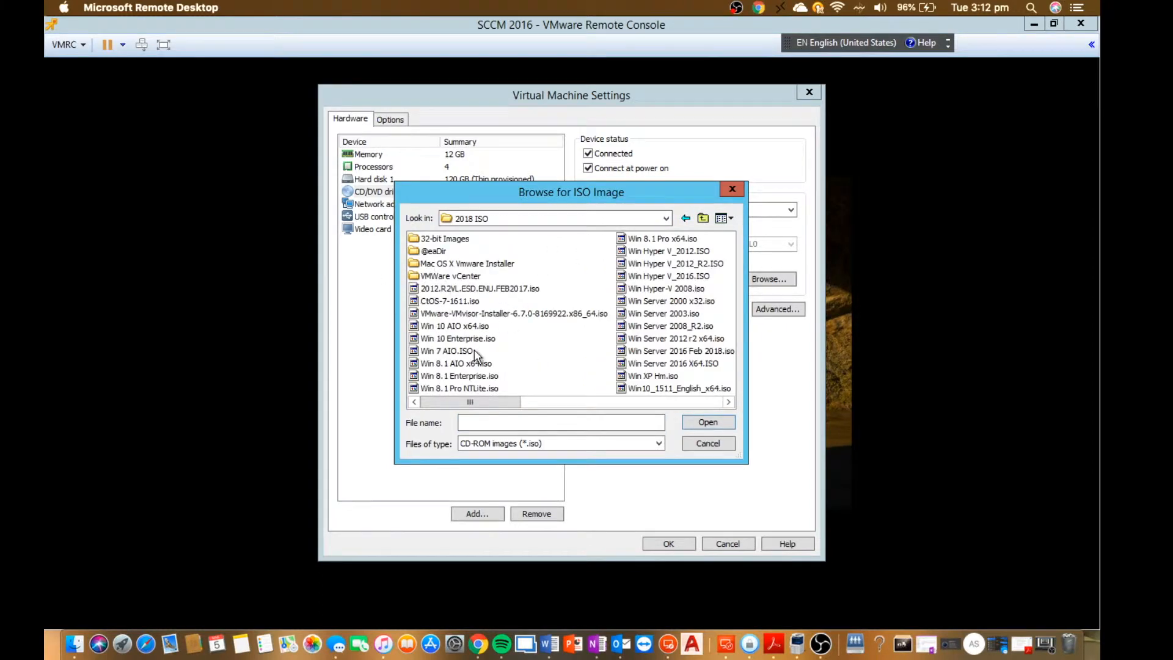
pyautogui.doubleClick(677, 350)
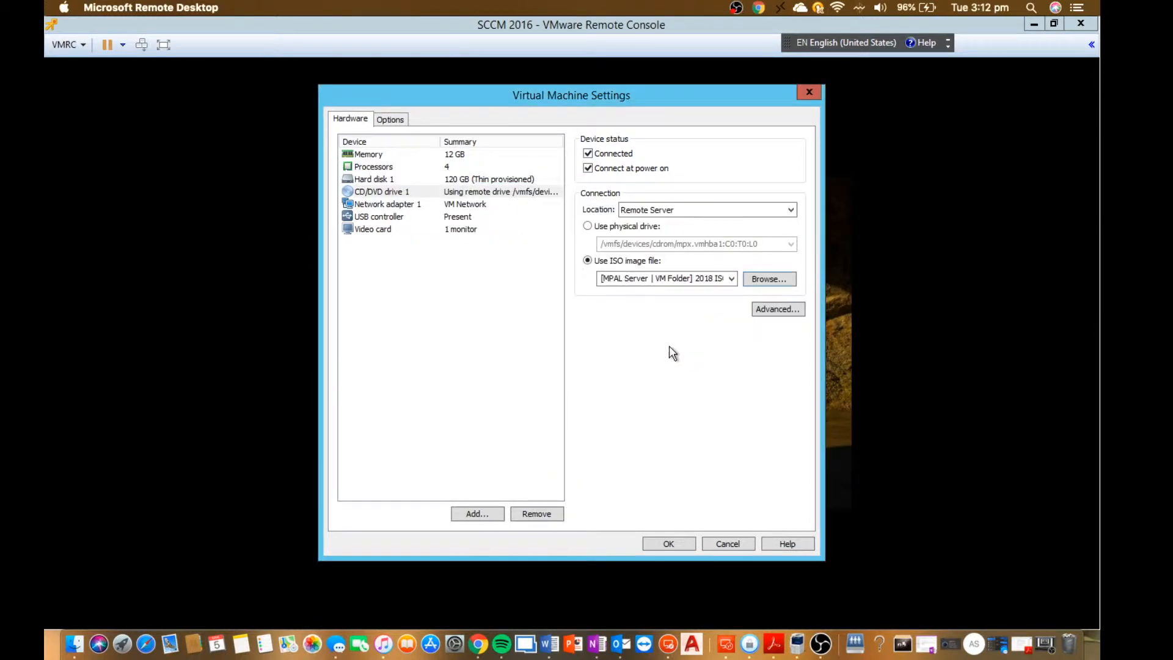
pyautogui.click(670, 544)
# Restart the virtual machine and enter its Boot Manager.
pyautogui.click(80, 46)
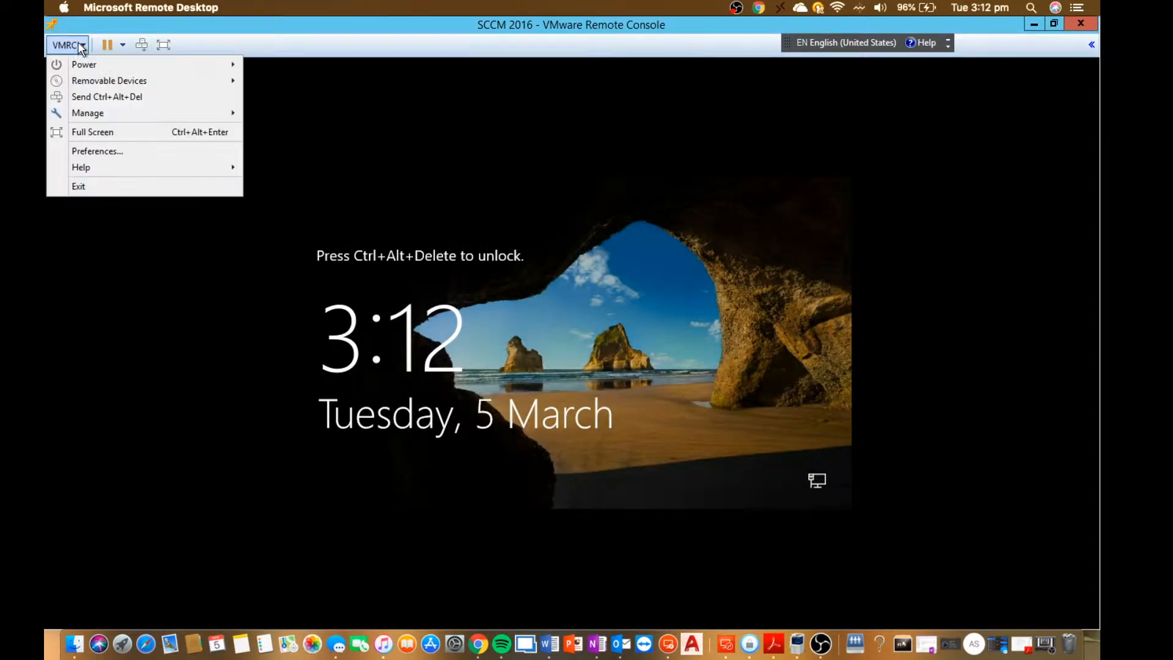
pyautogui.moveTo(228, 63)
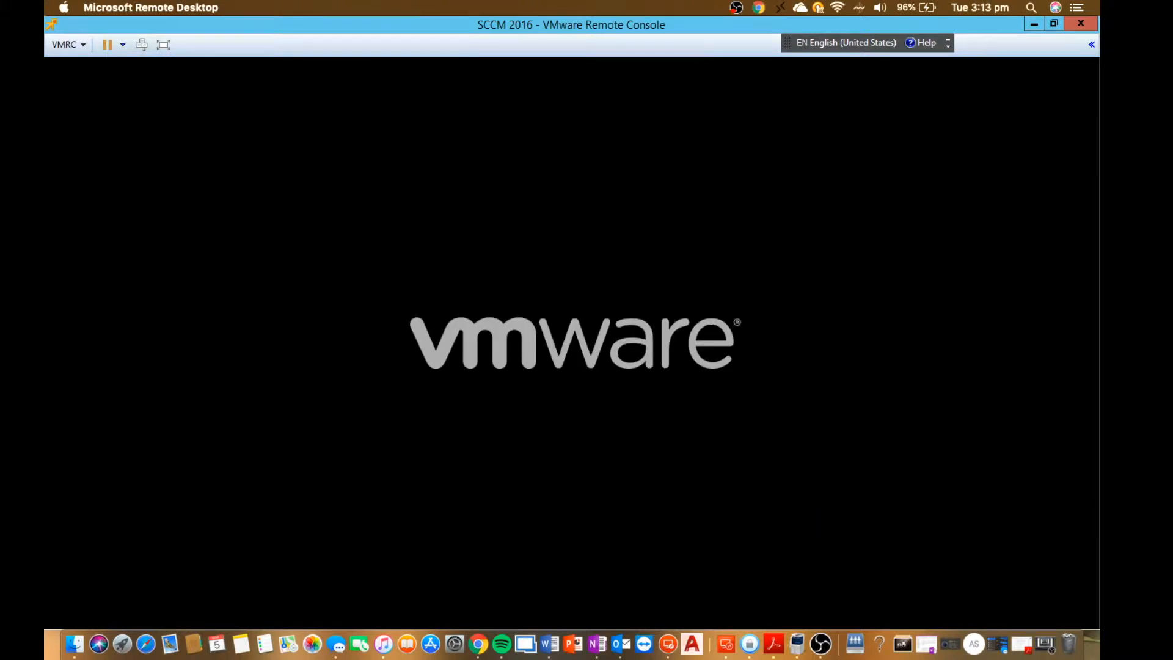
pyautogui.press('XF86AudioRaiseVolume')
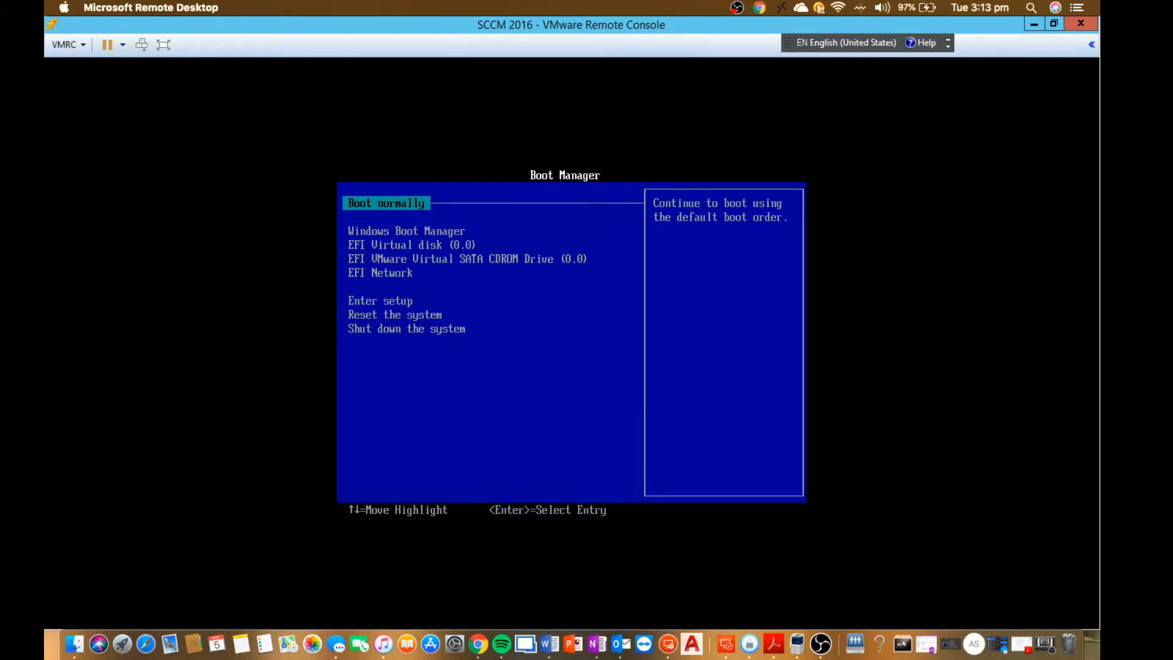
# Boot the virtual machine from the EFI VMware Virtual SATA CDROM Drive into Windows Setup.
pyautogui.press('Down')
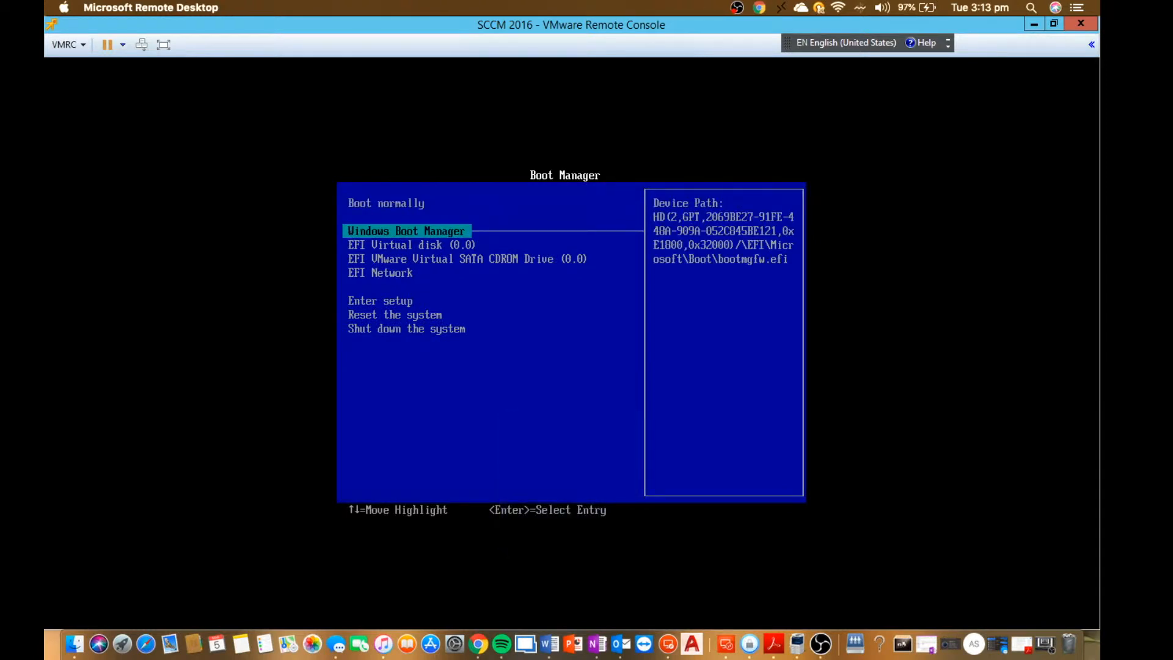
pyautogui.press('Down')
pyautogui.press('Down')
pyautogui.press('Up')
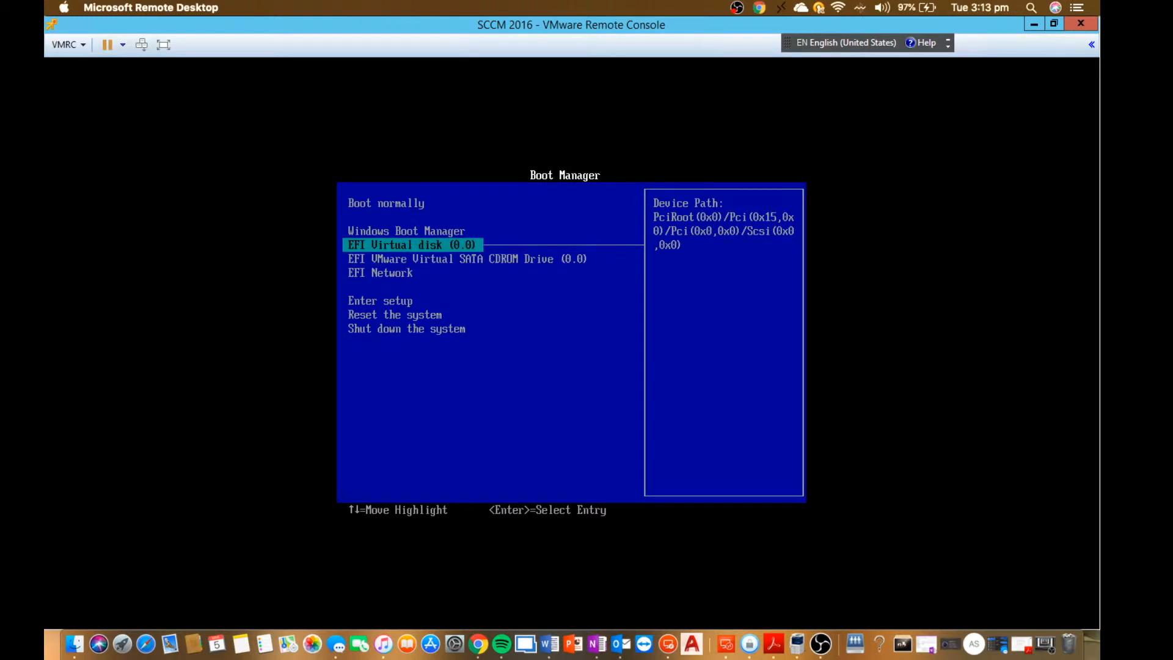
pyautogui.press('Down')
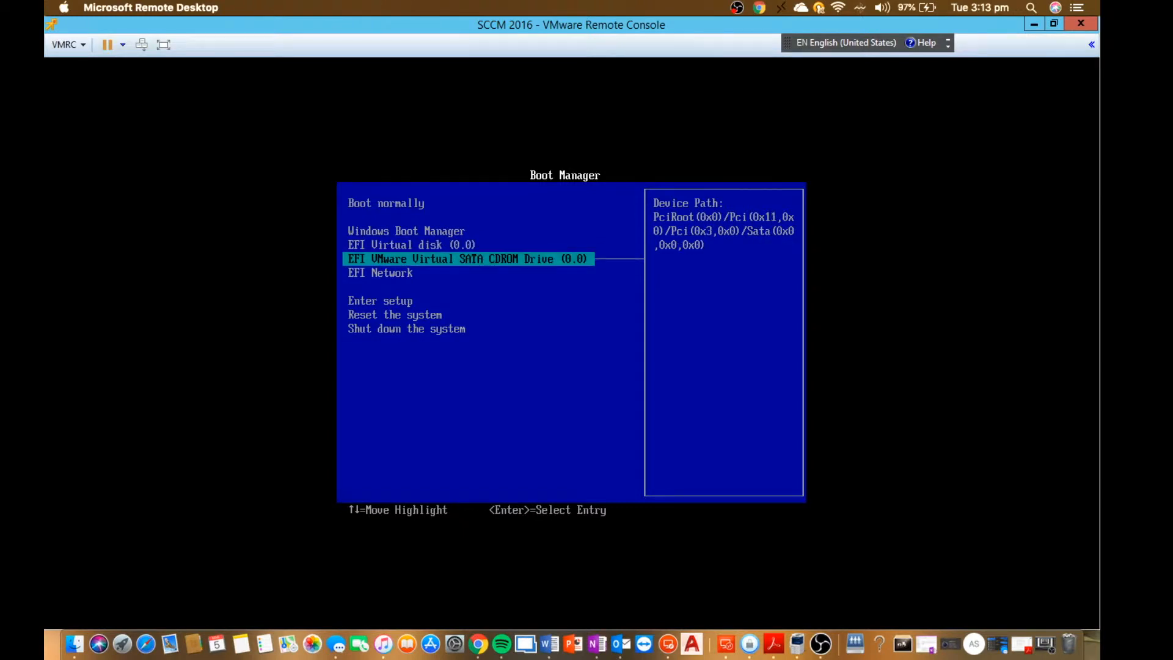
pyautogui.press('Return')
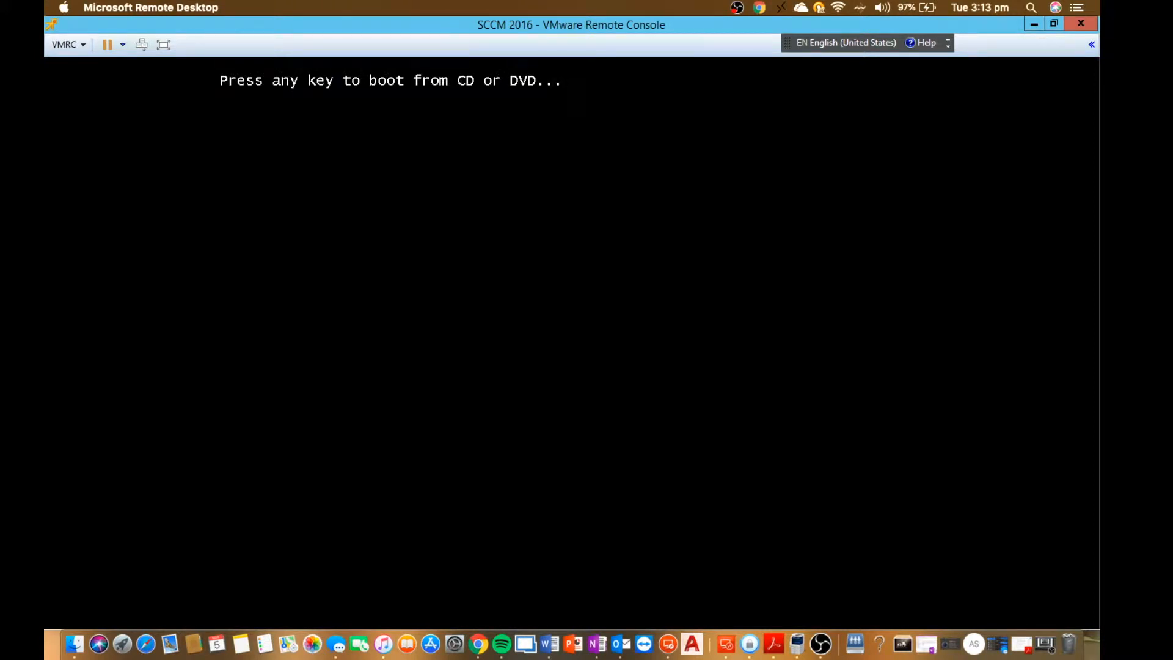
pyautogui.press('Return')
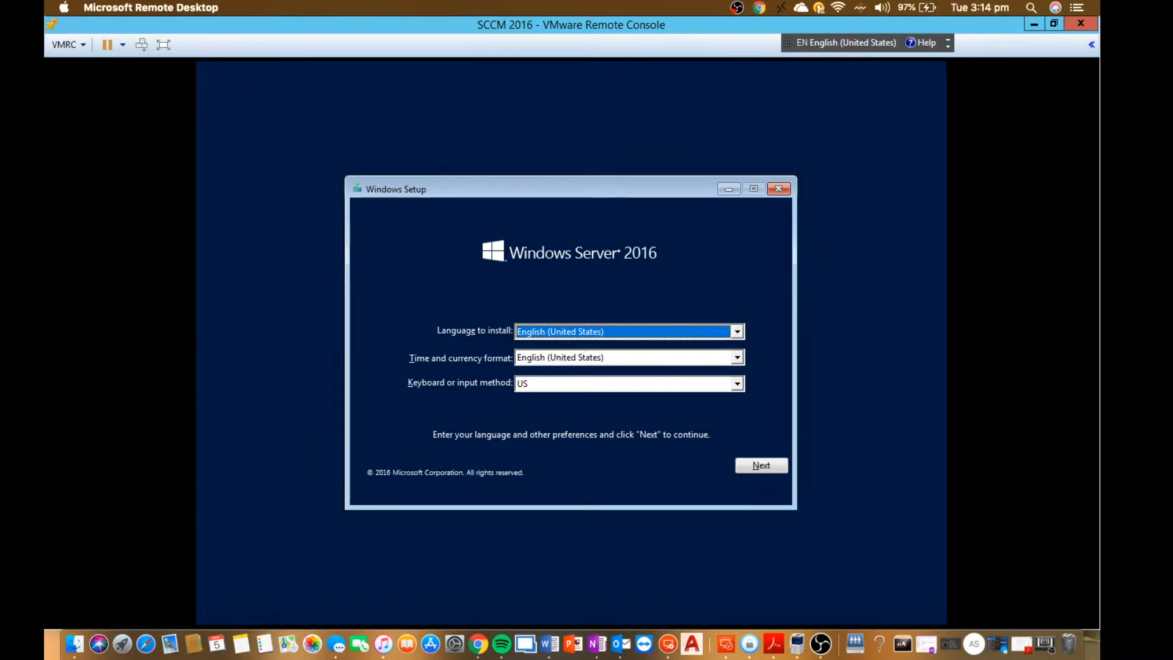
# Set the time and currency format to English (Australia) in Windows Setup and continue.
pyautogui.click(542, 363)
pyautogui.press('e')
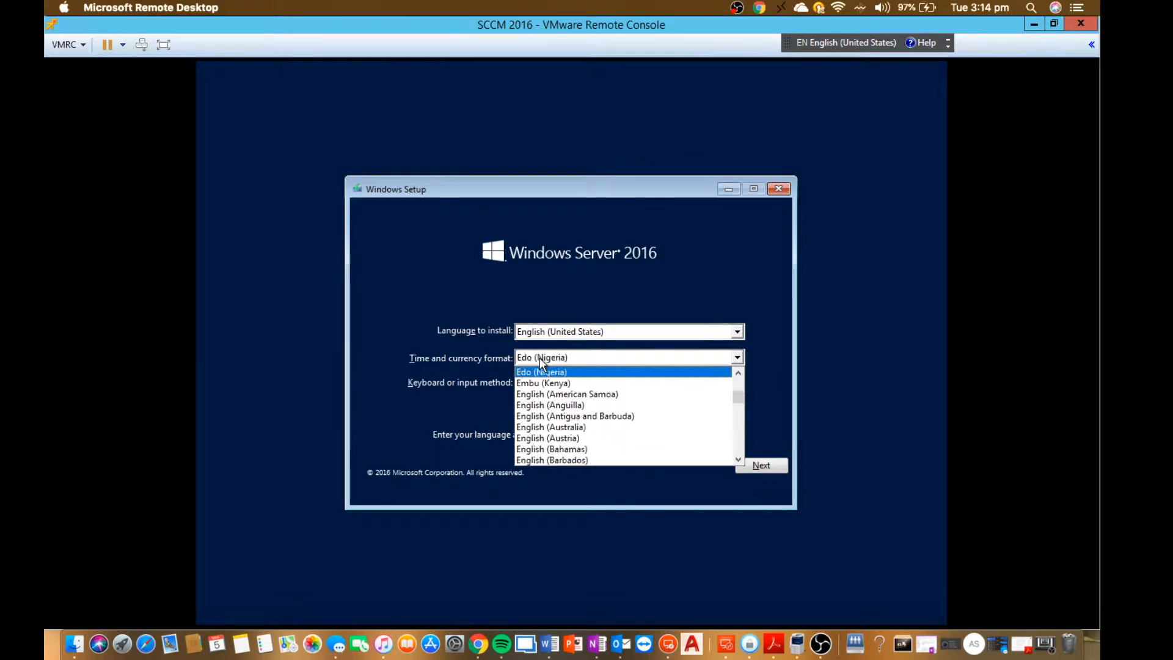
pyautogui.press('Down')
pyautogui.press('Down')
pyautogui.press('Down')
pyautogui.press('Down')
pyautogui.press('Down')
pyautogui.press('Return')
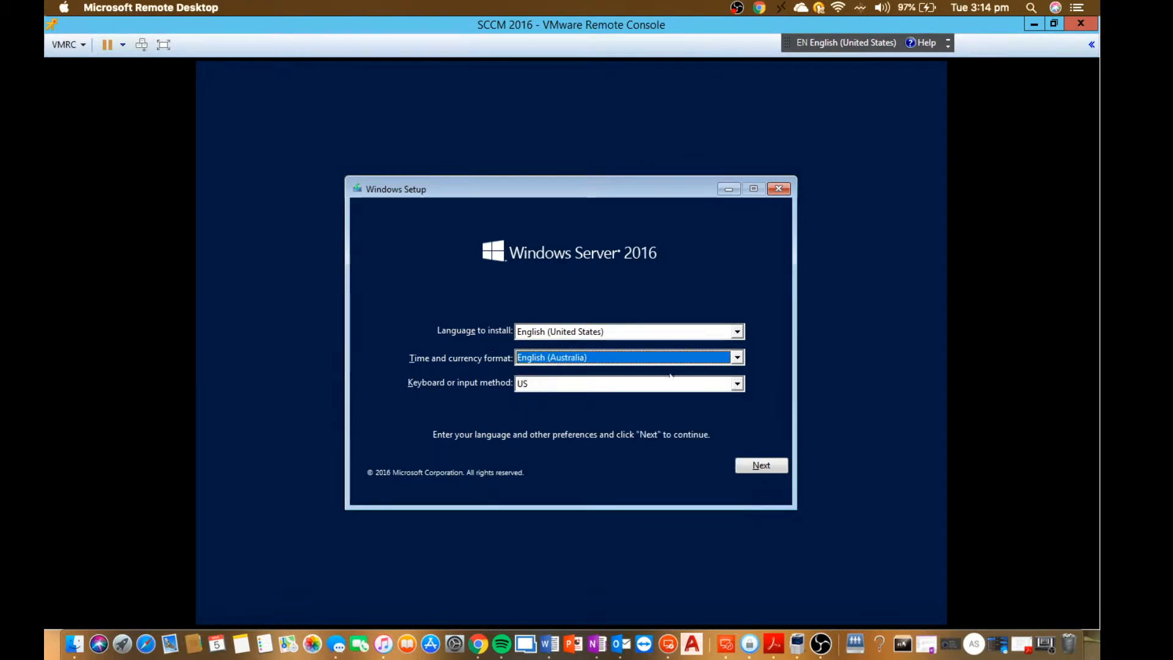
pyautogui.click(760, 466)
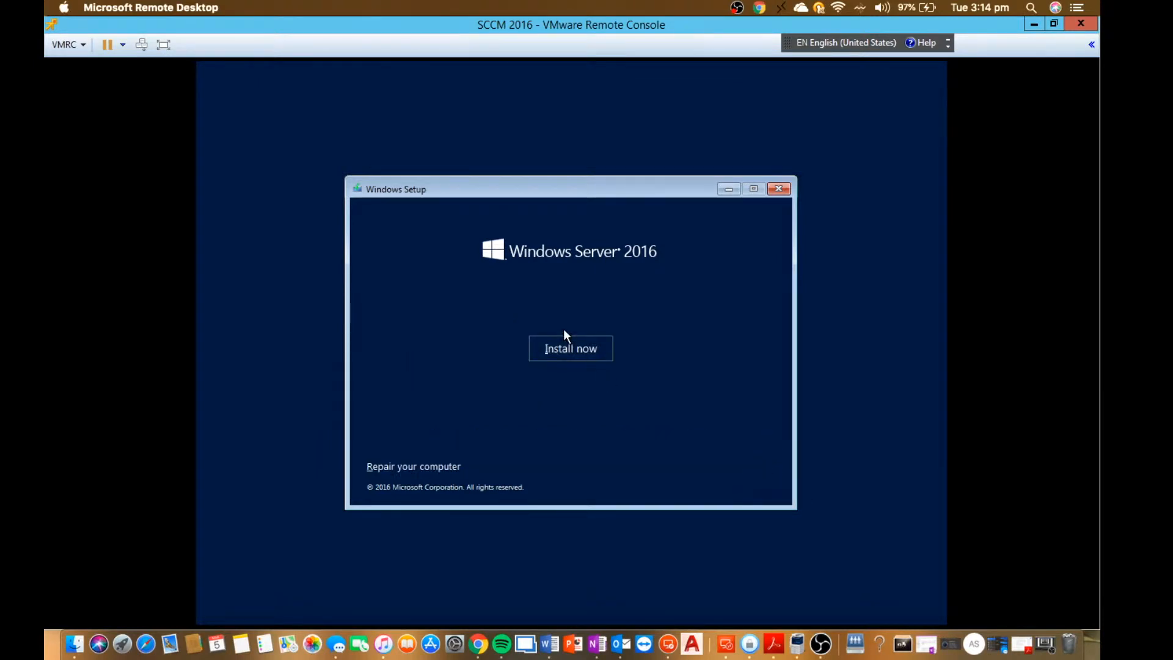
# Start the Windows installation without a product key and choose Windows Server 2016 Standard (Desktop Experience).
pyautogui.click(566, 347)
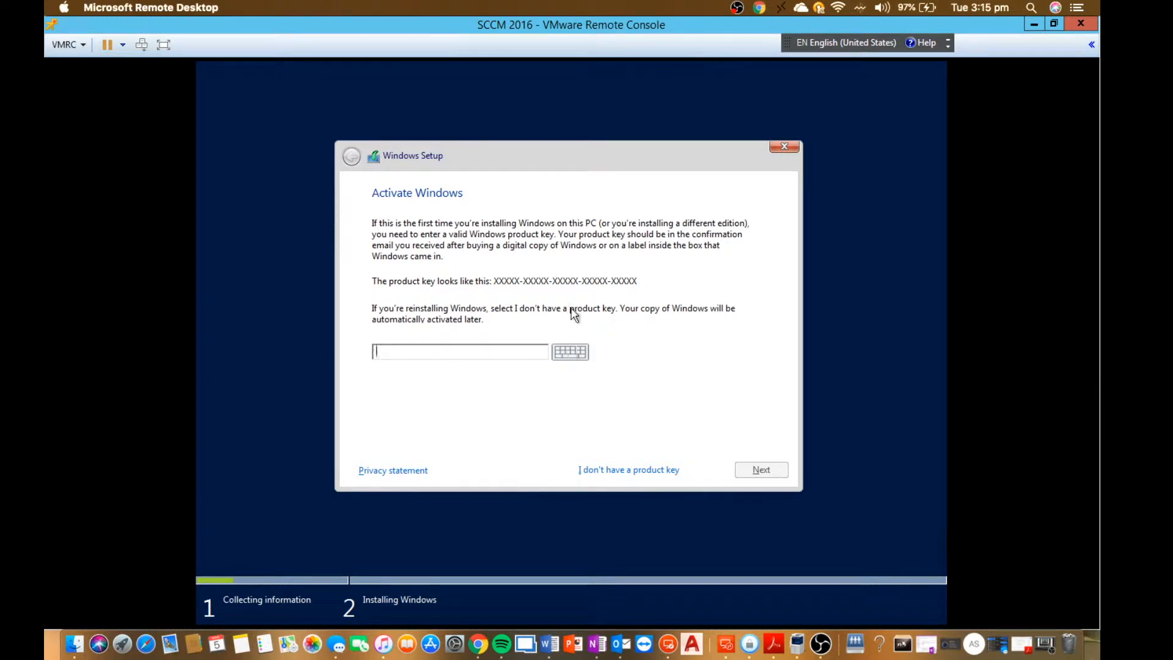
pyautogui.click(617, 471)
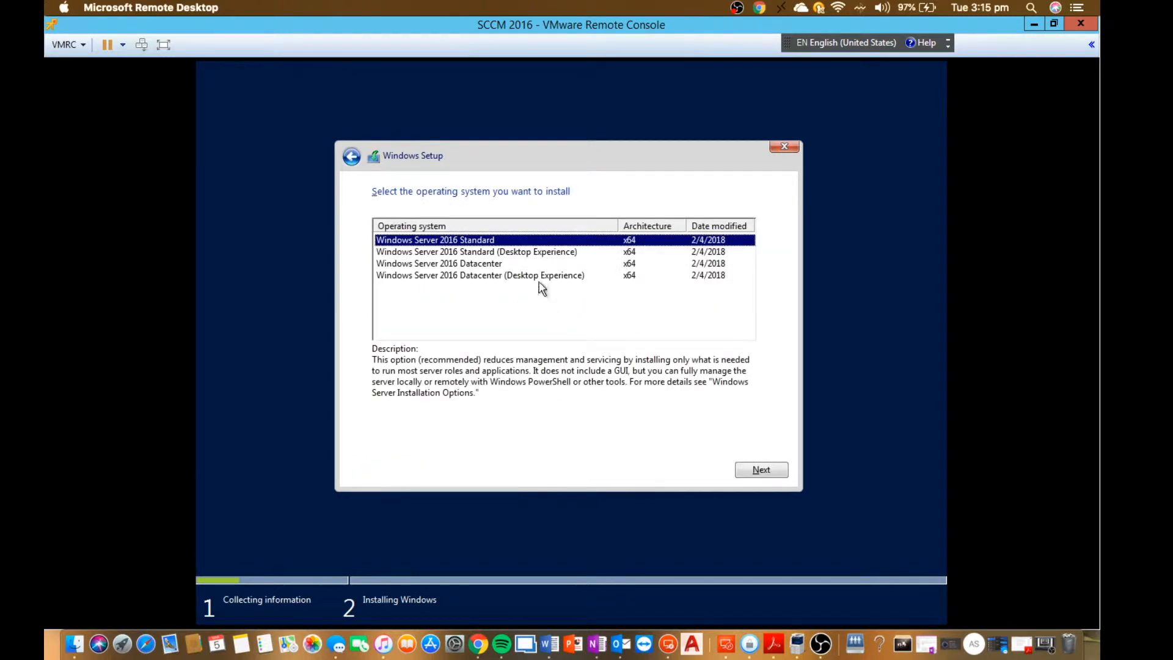
pyautogui.click(515, 253)
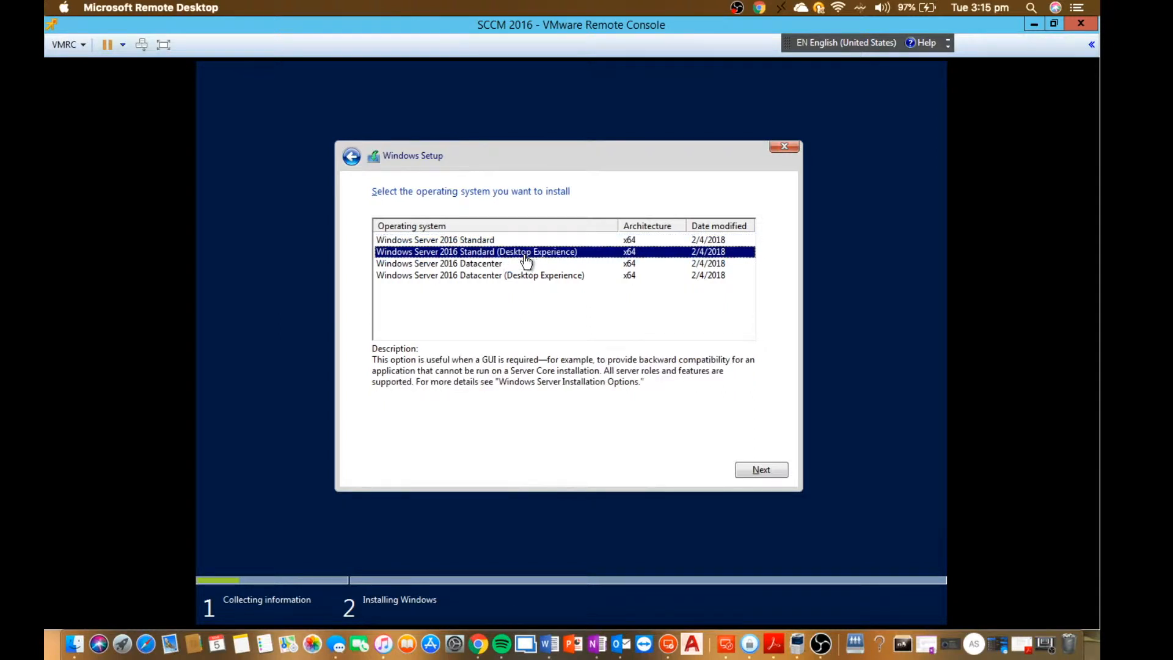
pyautogui.click(762, 470)
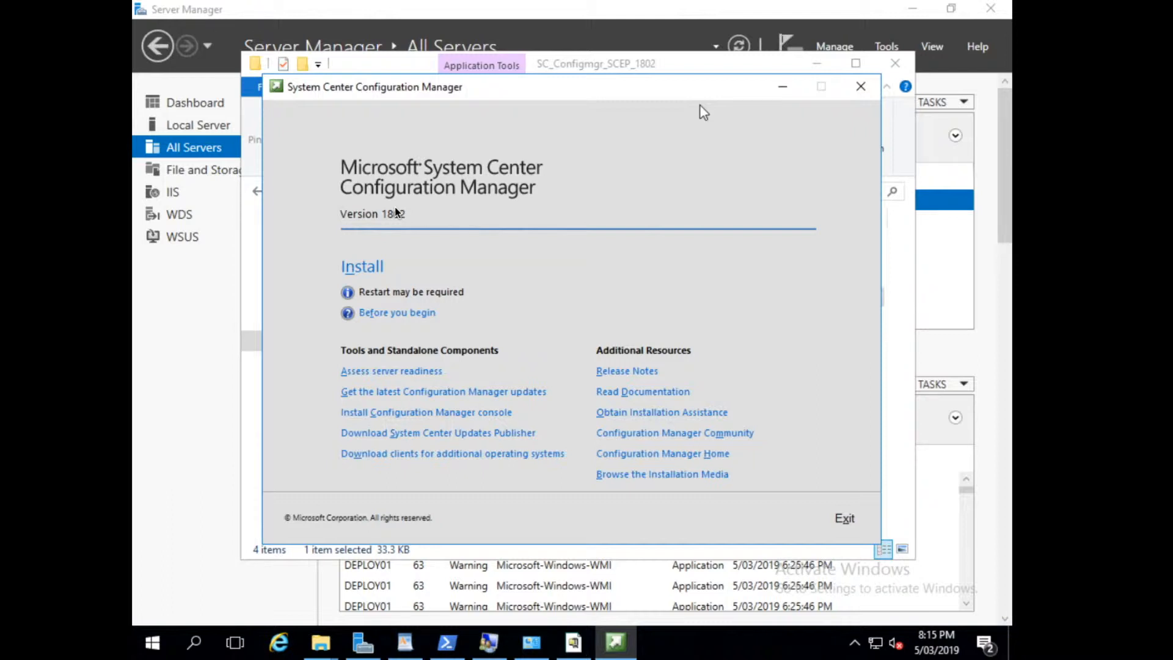
# Launch the Configuration Manager 1802 installation and minimize the Server Manager and WordPad windows behind the setup wizard.
pyautogui.click(367, 267)
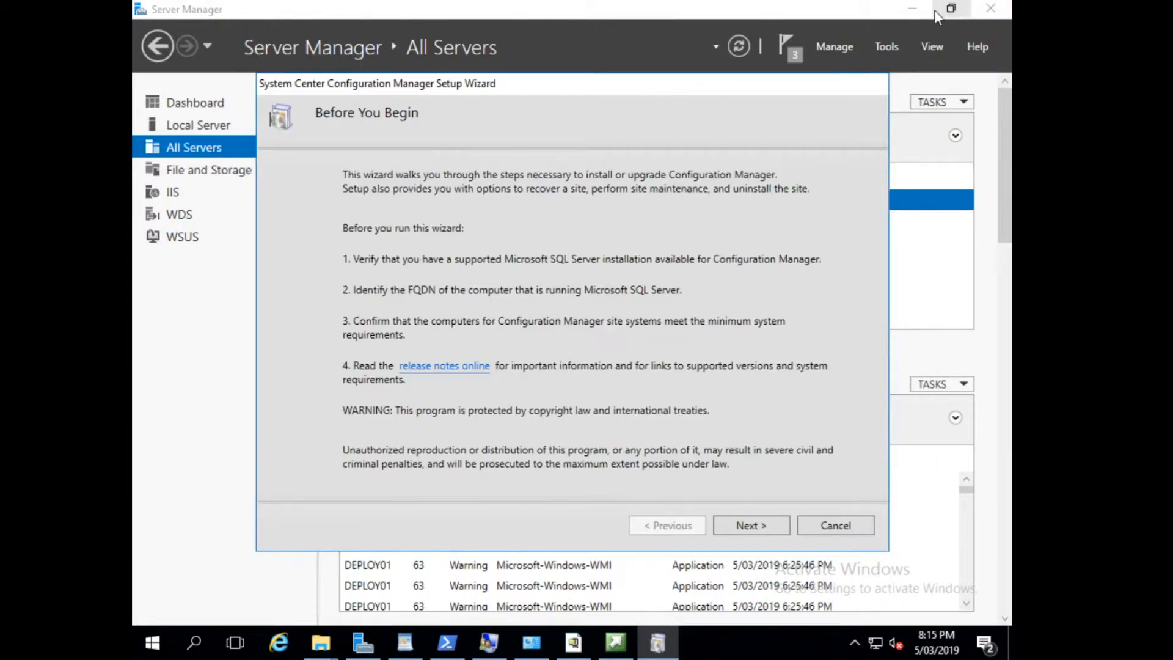
pyautogui.click(929, 10)
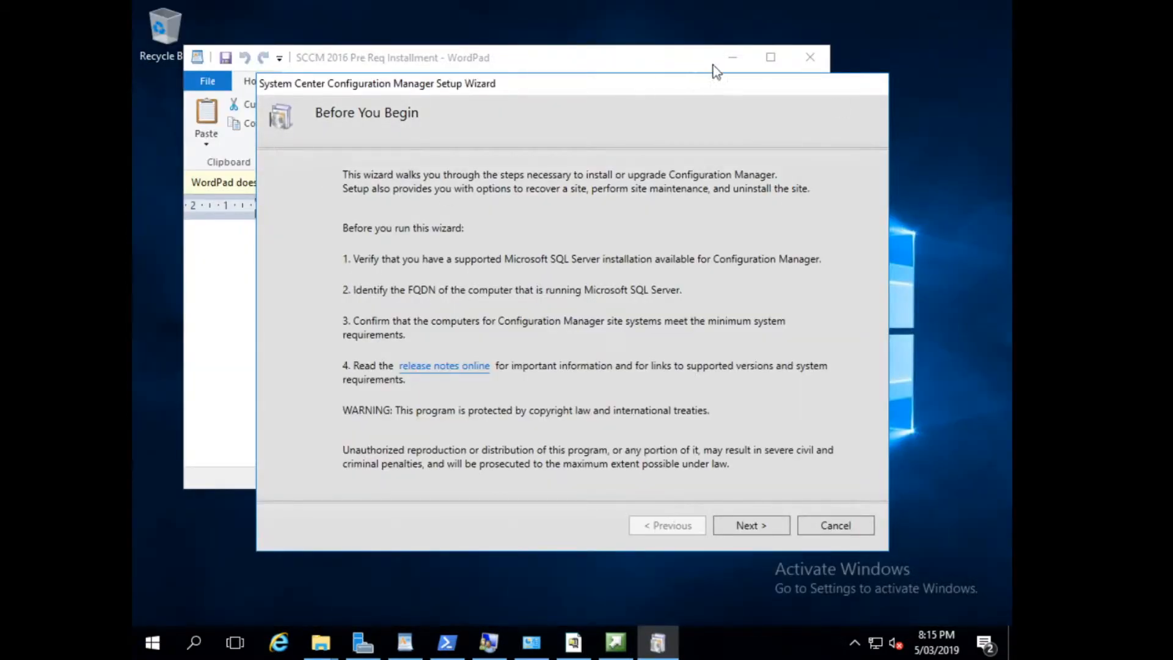
pyautogui.click(530, 49)
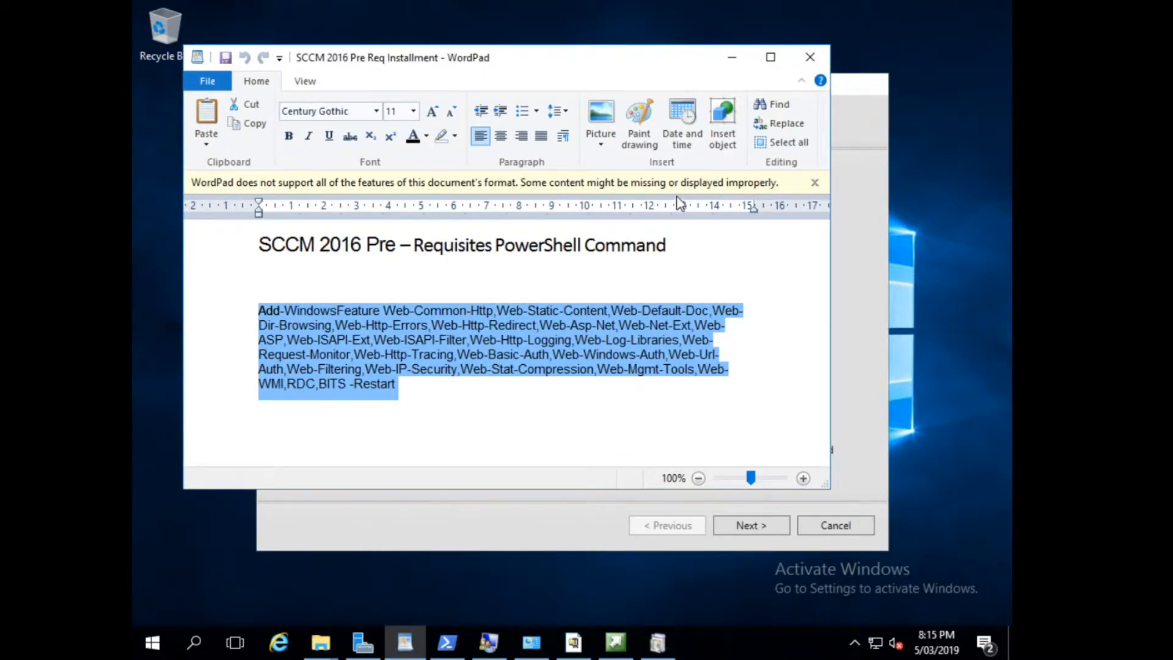
pyautogui.click(731, 63)
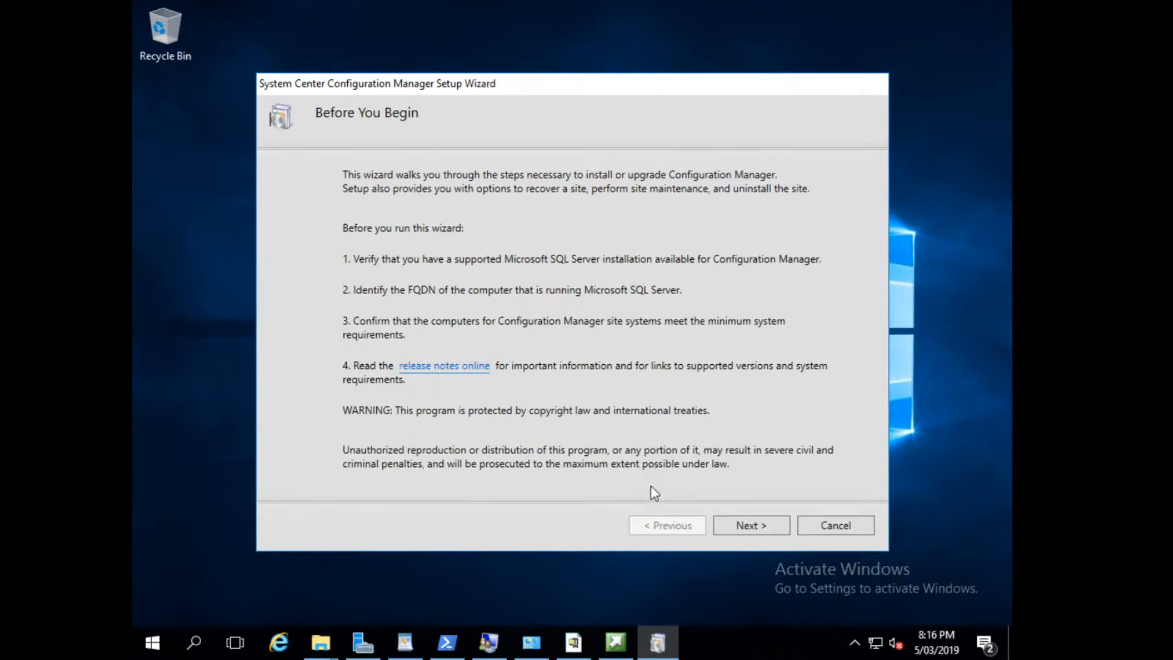
# Proceed through the setup wizard and choose to install the evaluation edition of the product.
pyautogui.click(750, 530)
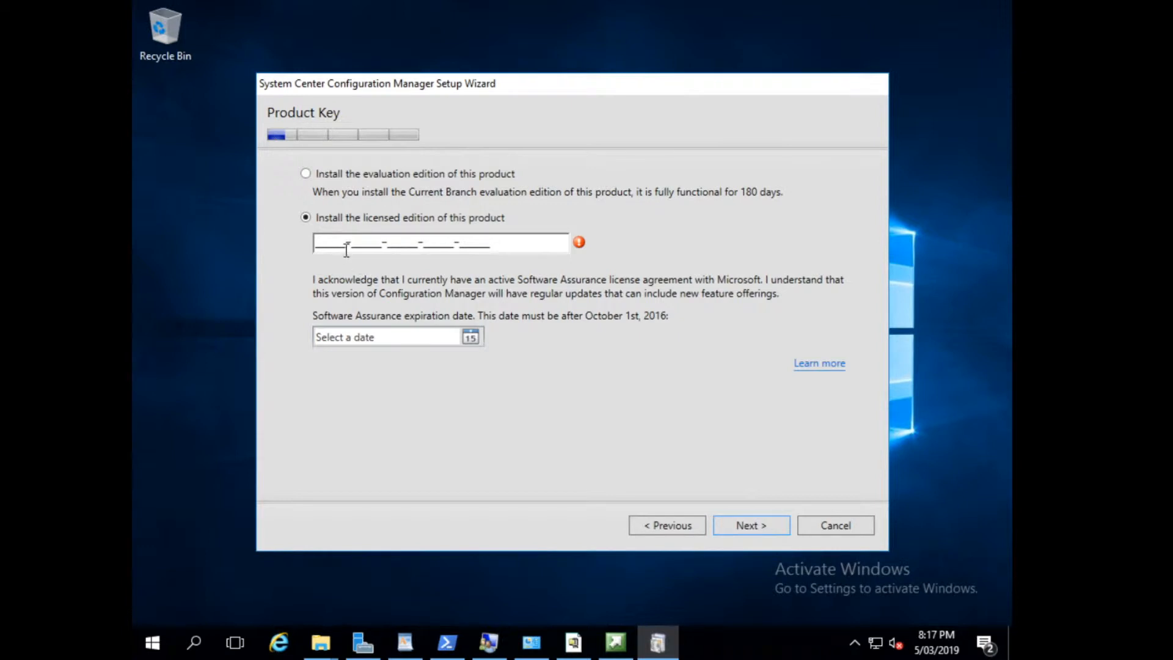
pyautogui.click(347, 174)
pyautogui.click(741, 526)
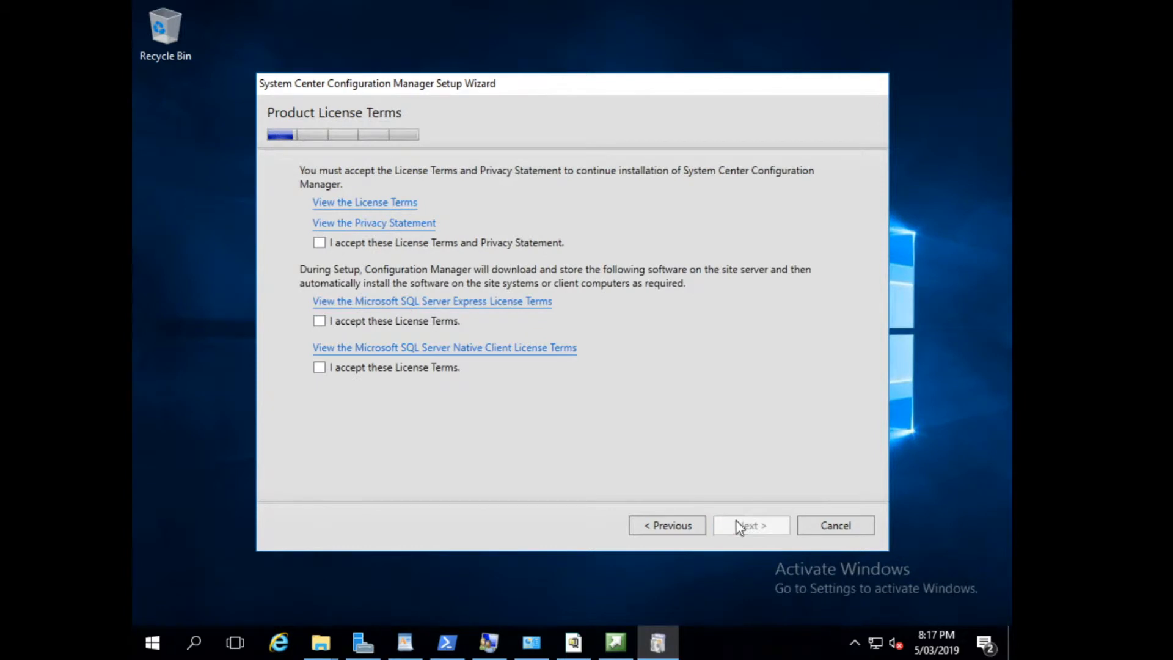
# Accept the product, SQL Server Express and SQL Server Native Client license terms and continue.
pyautogui.click(452, 245)
pyautogui.click(390, 324)
pyautogui.click(380, 368)
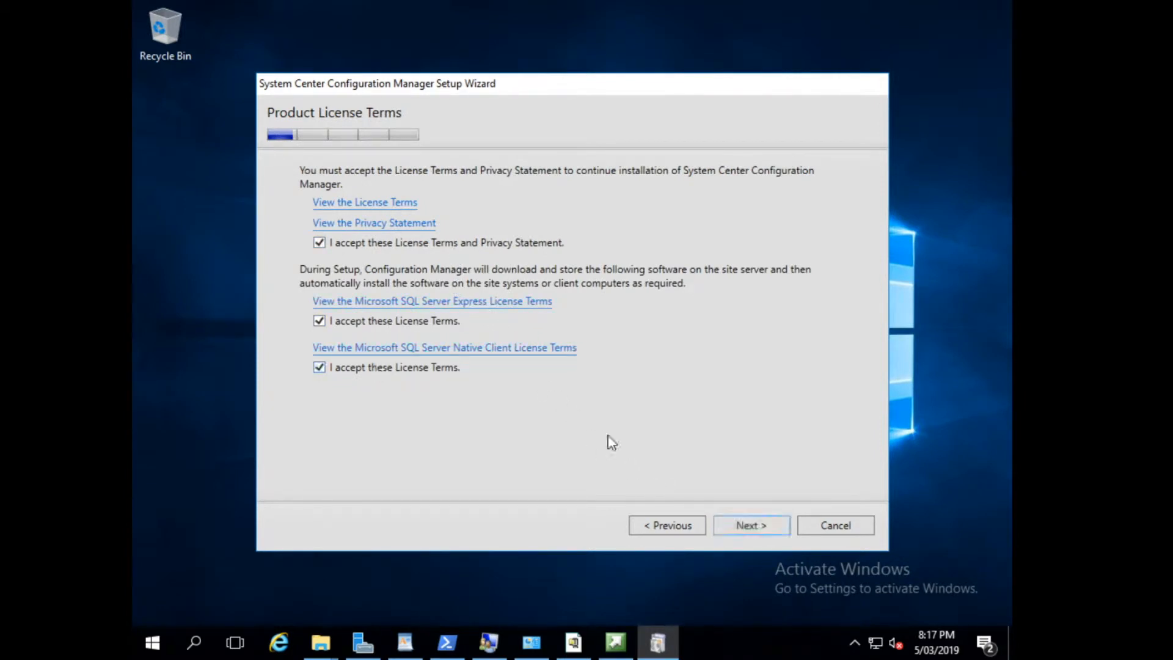
pyautogui.click(751, 525)
# Create a folder named "ccm setup files" on Local Disk (C:), use it as the prerequisite download path, and start the download.
pyautogui.click(810, 286)
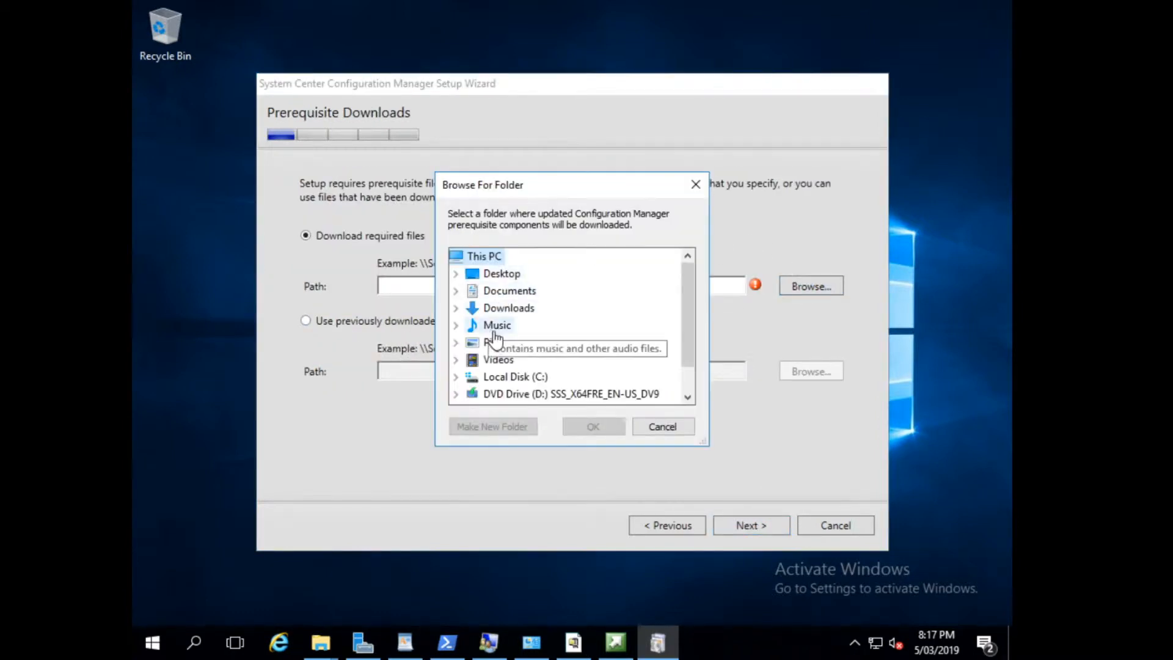
pyautogui.click(456, 376)
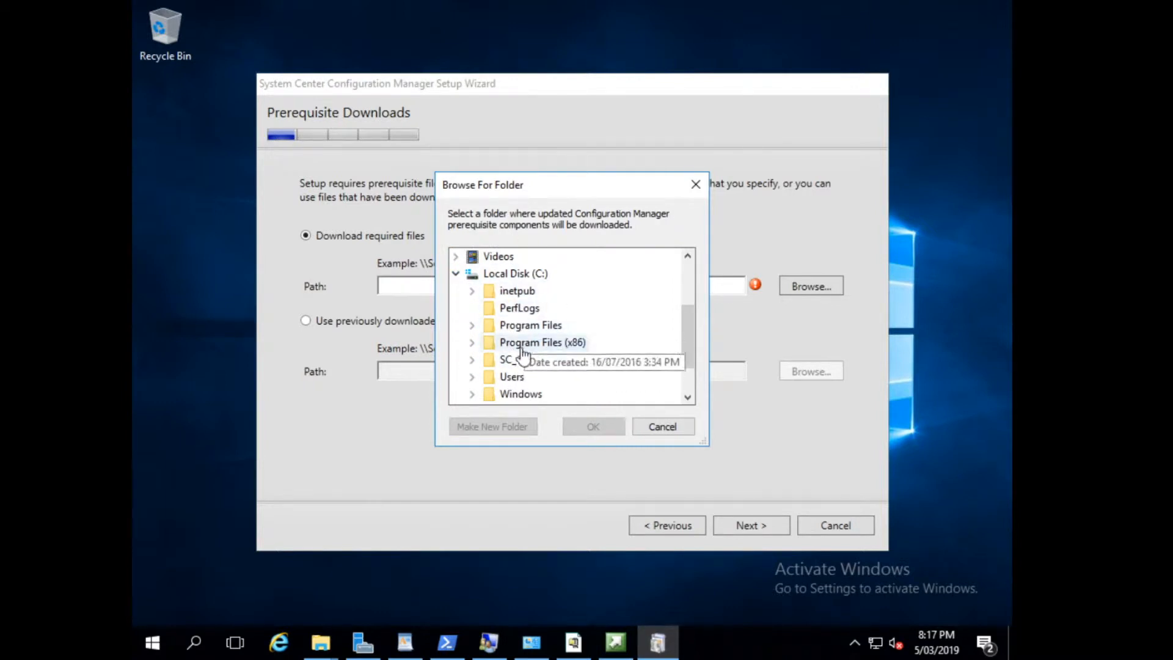
pyautogui.click(489, 273)
pyautogui.click(478, 426)
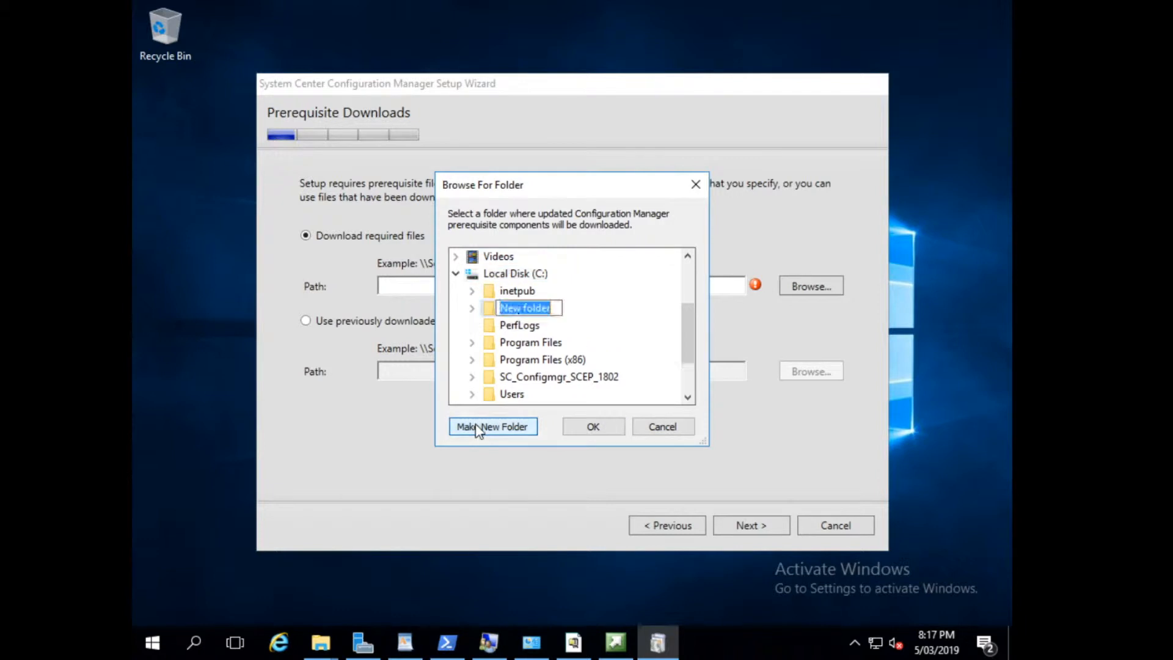
pyautogui.write('ccm ')
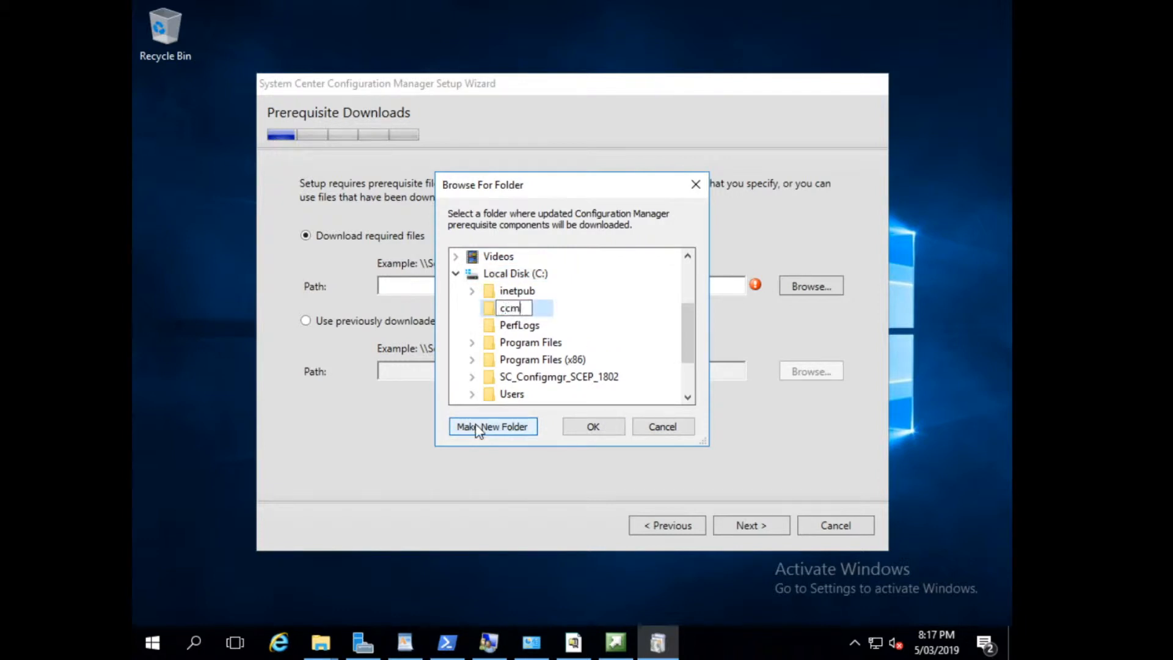
pyautogui.write('setup files')
pyautogui.press('Return')
pyautogui.press('Return')
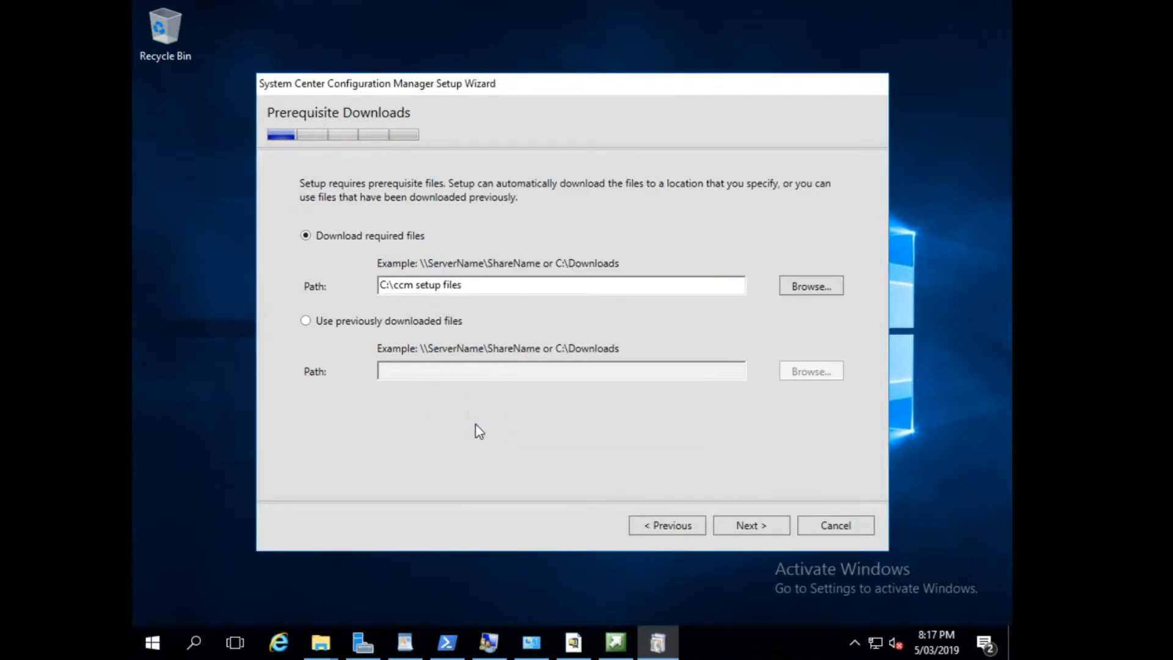
pyautogui.click(748, 524)
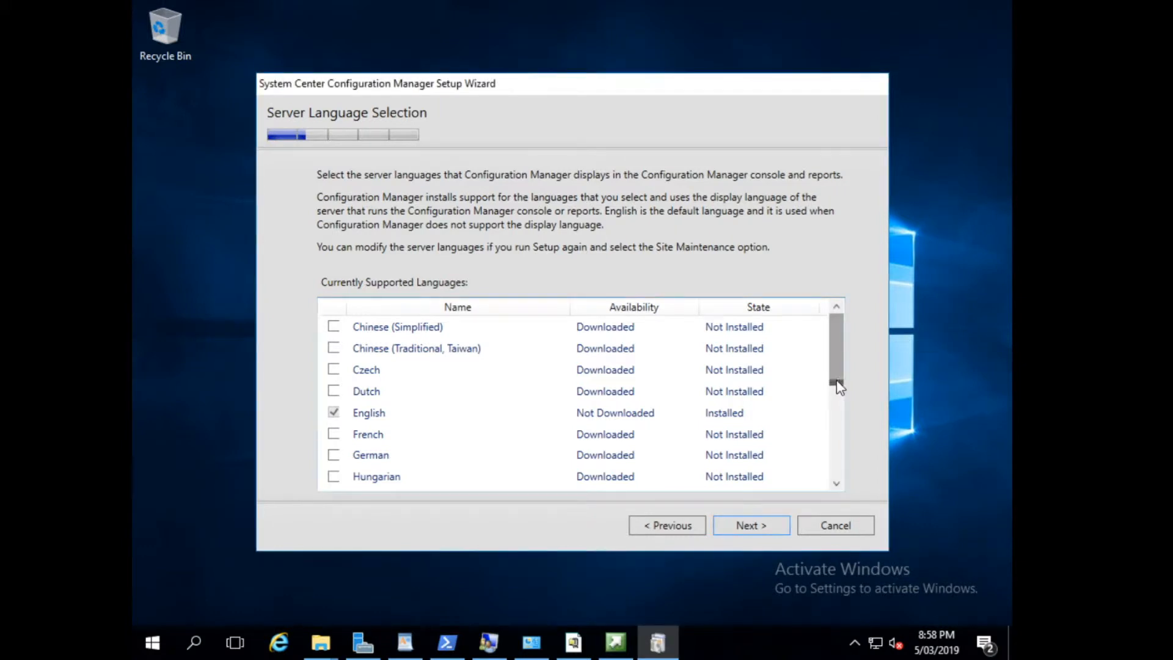
# Look through the supported server languages and continue with only English selected.
pyautogui.scroll(-1, 839, 397)
pyautogui.scroll(-2, 837, 415)
pyautogui.scroll(1, 837, 429)
pyautogui.moveTo(838, 433); pyautogui.dragTo(836, 483)
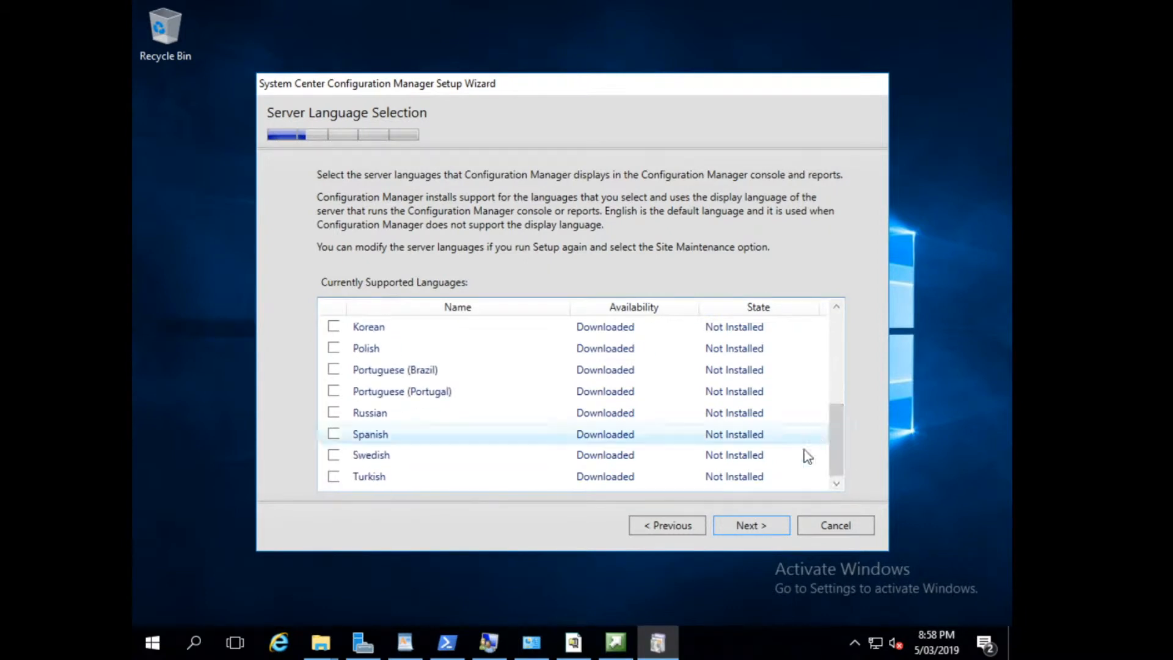
pyautogui.click(760, 522)
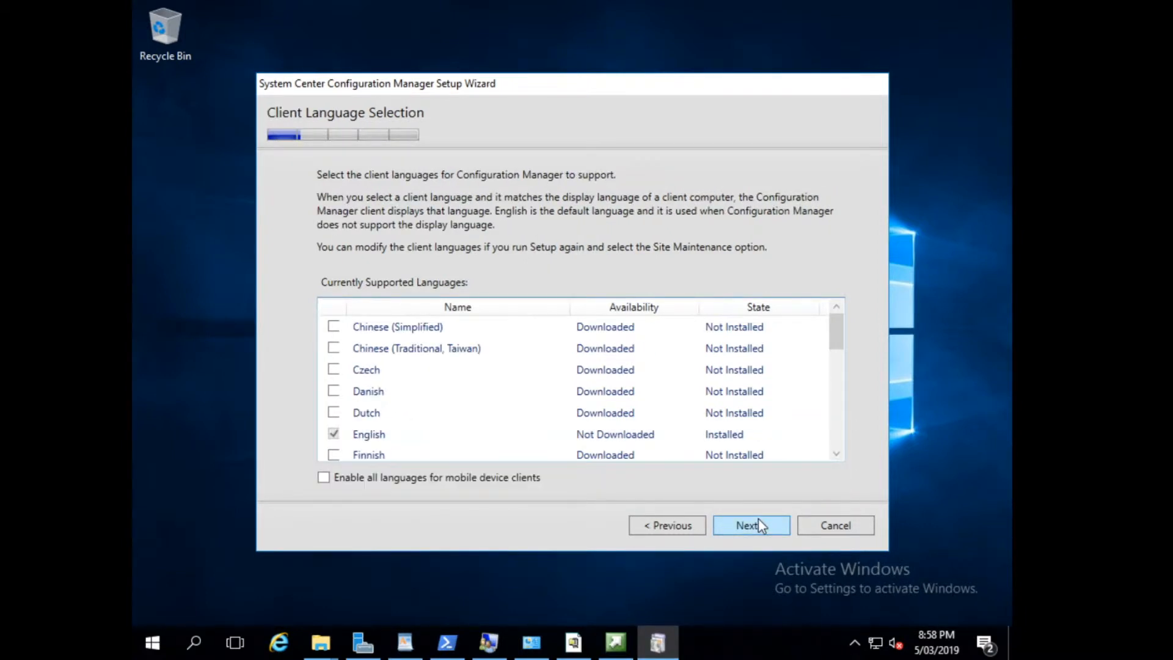
# Look through the supported client languages and continue with only English selected.
pyautogui.scroll(-5, 452, 366)
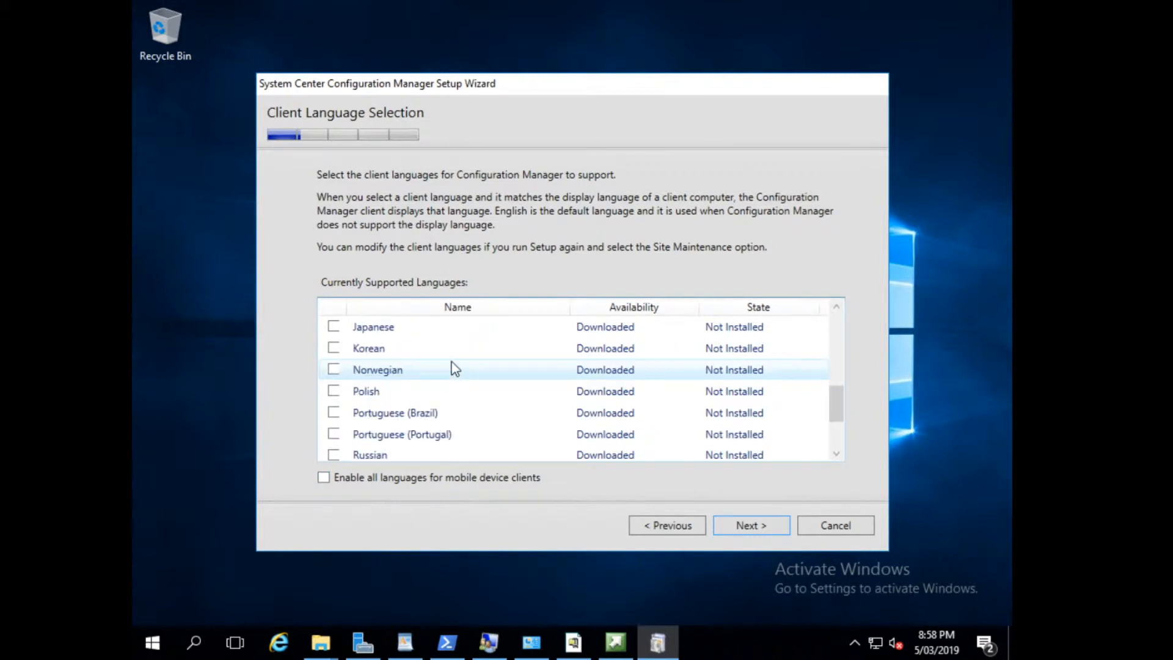
pyautogui.scroll(2, 452, 366)
pyautogui.scroll(3, 452, 369)
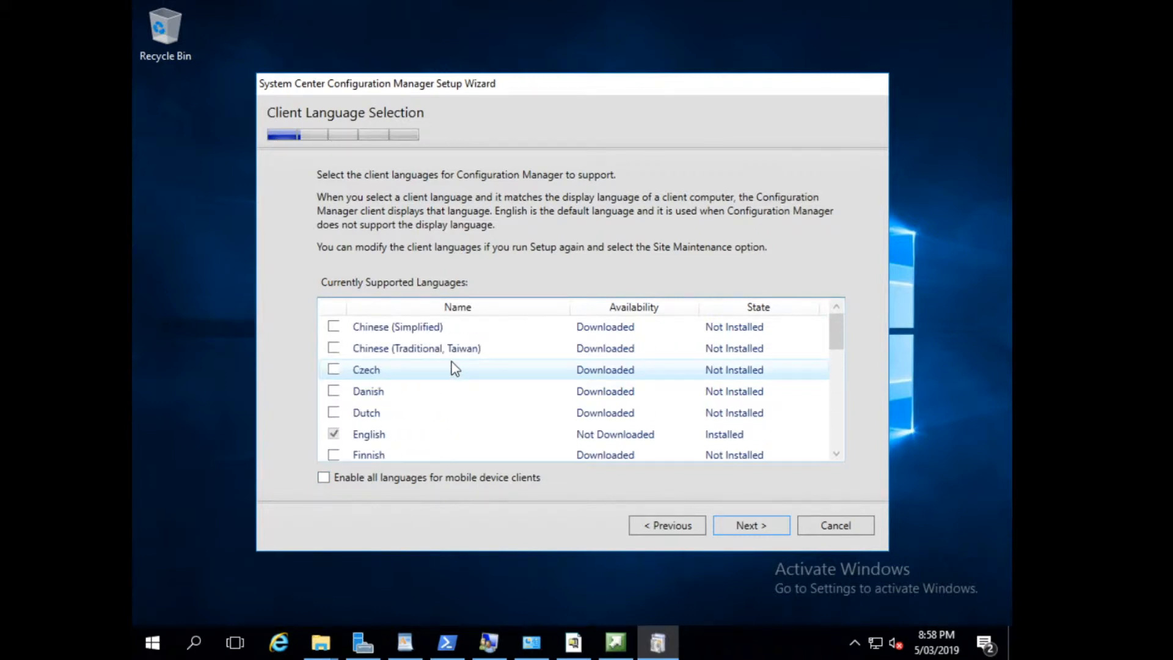
pyautogui.click(734, 530)
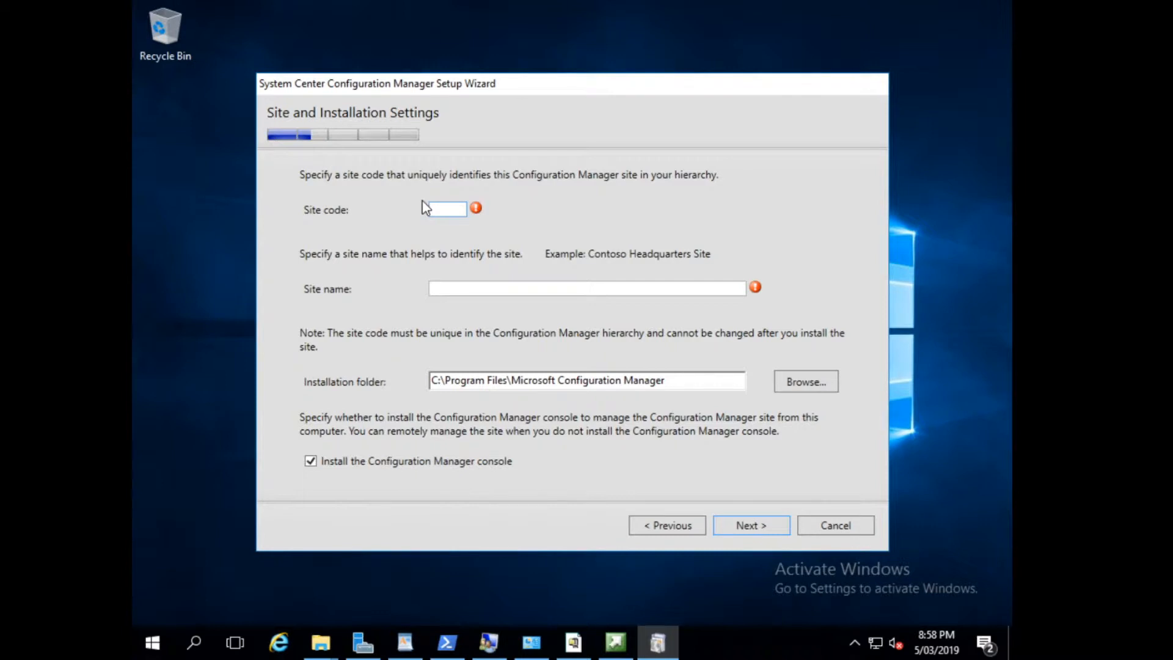
# Set the site code to MPA and the site name to MPAL Solutions, keep the default installation folder, and continue.
pyautogui.write('MPA')
pyautogui.write('MPAL Solu')
pyautogui.write('tions')
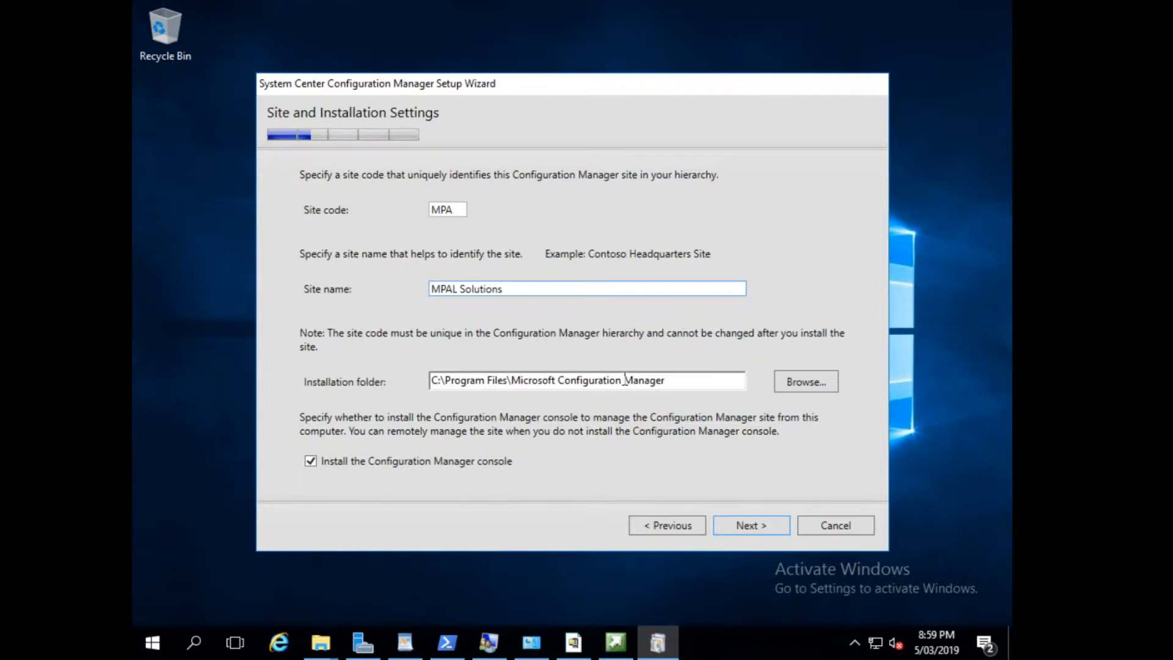
pyautogui.click(739, 527)
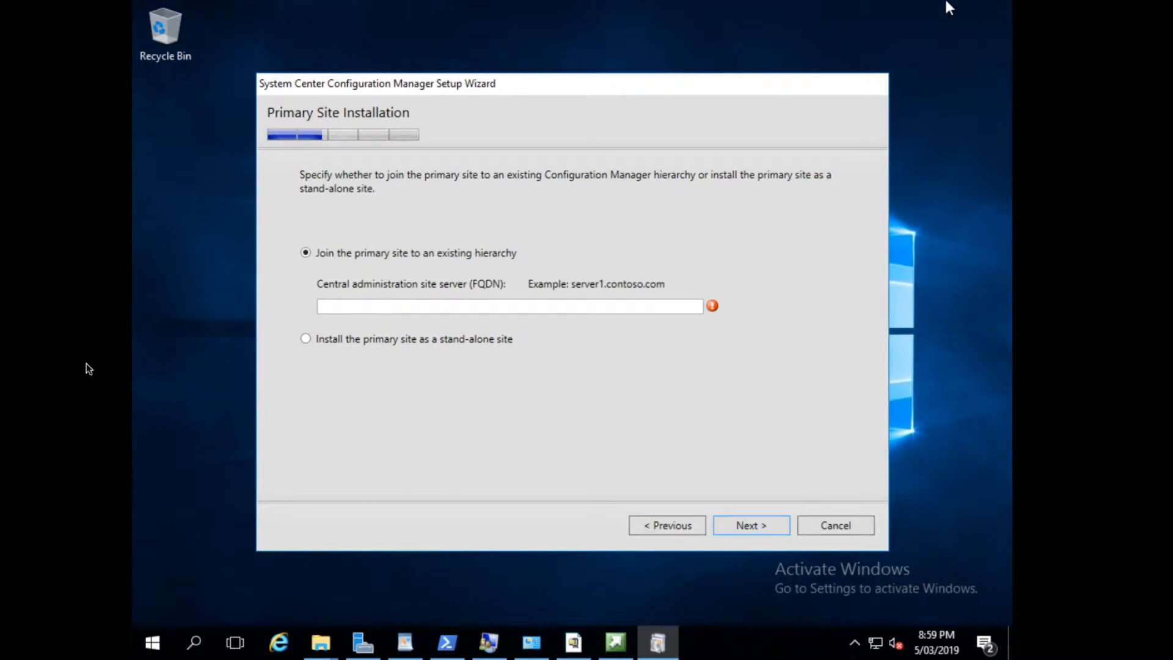
# Choose to install the primary site as a stand-alone site and confirm the choice.
pyautogui.click(307, 339)
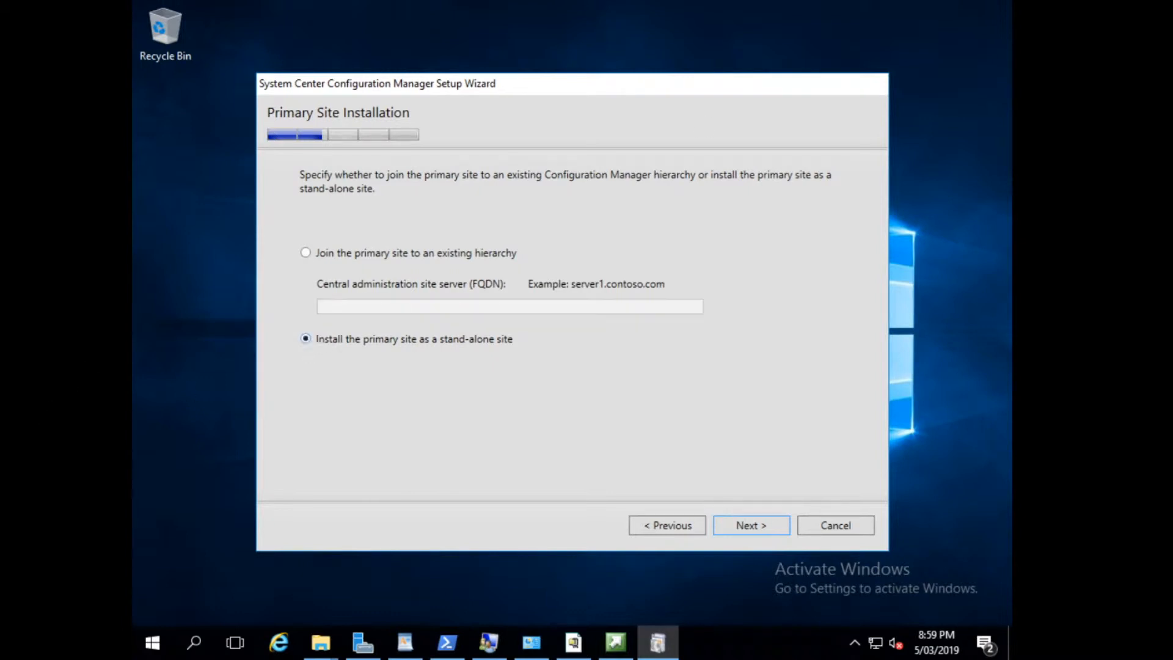
pyautogui.click(758, 530)
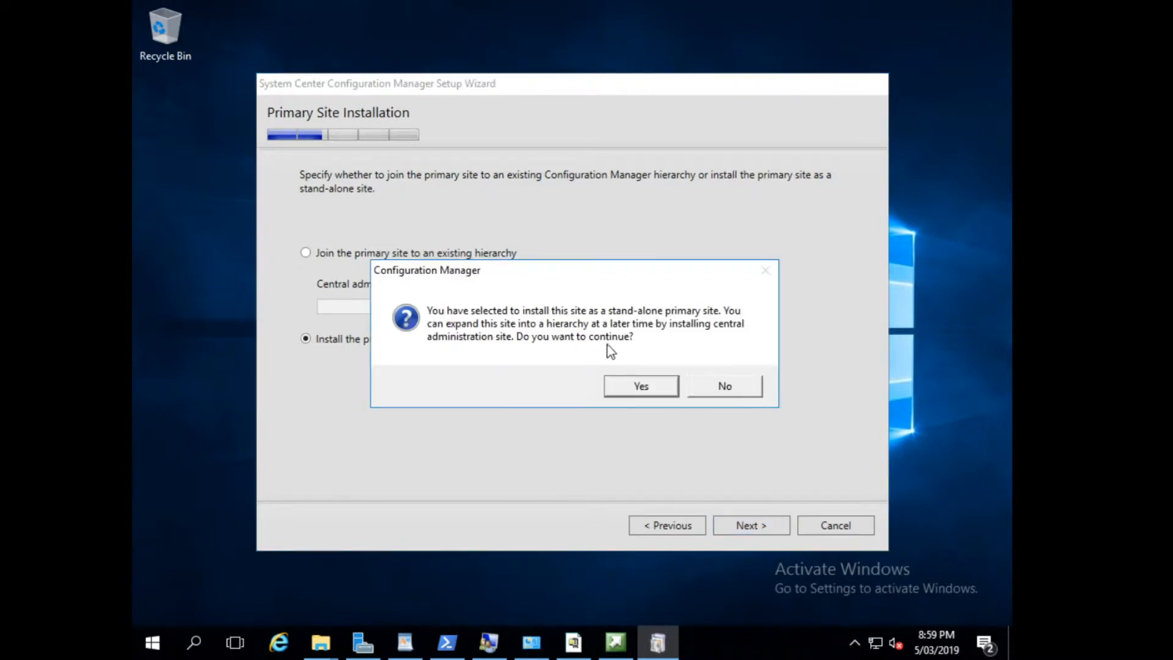
pyautogui.click(636, 385)
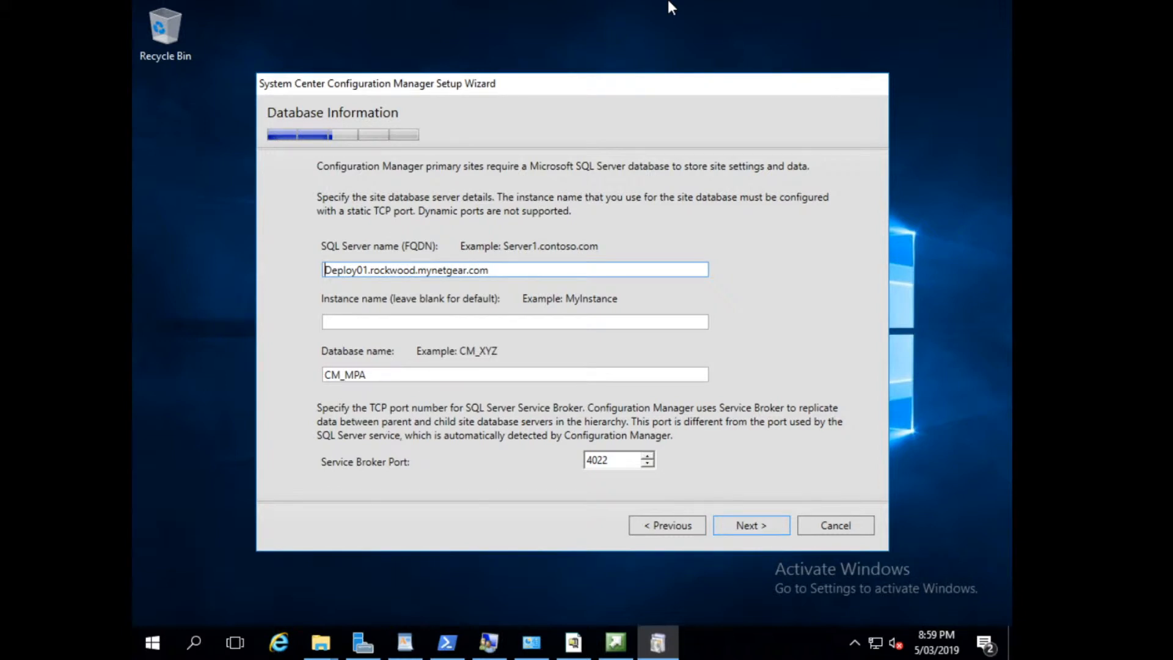
# Accept the default SQL Server database details, data and log file paths, and SMS Provider server.
pyautogui.click(760, 535)
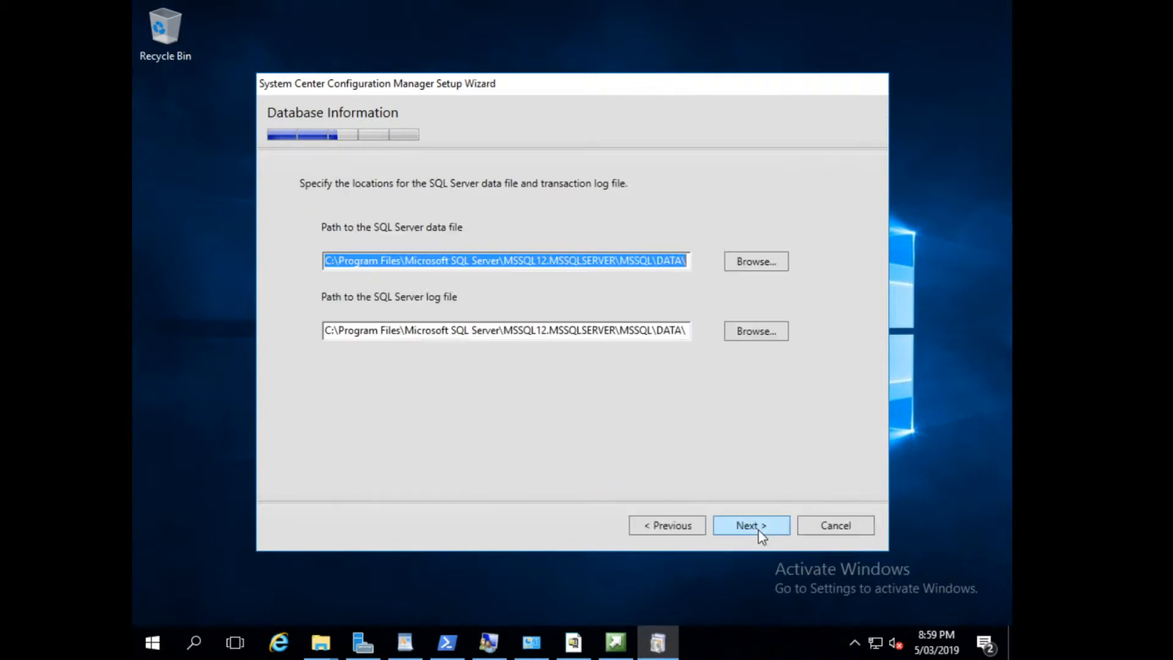
pyautogui.click(759, 533)
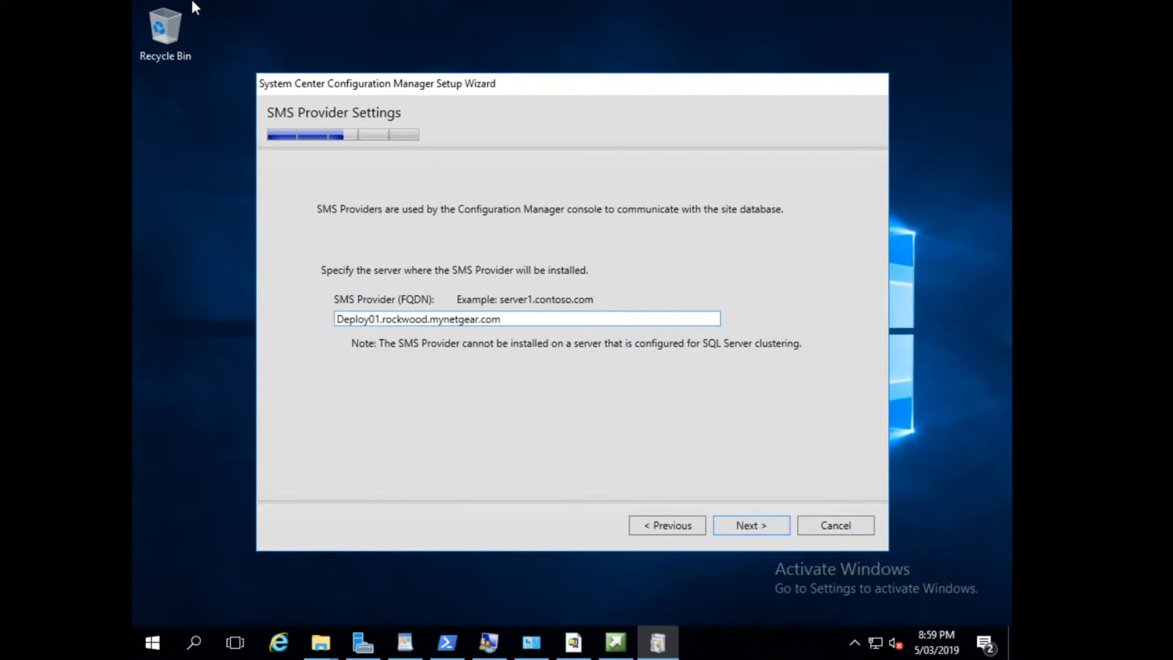
pyautogui.click(758, 527)
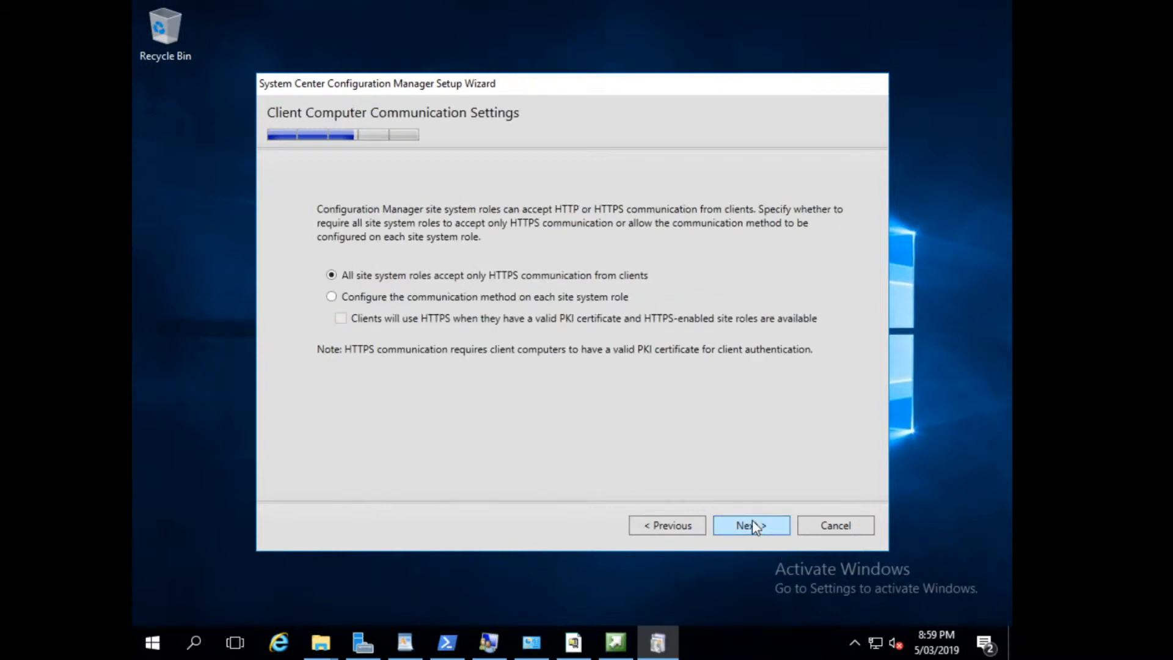
# Configure the client communication method on each site system role, and keep both the management point and distribution point for installation.
pyautogui.click(399, 303)
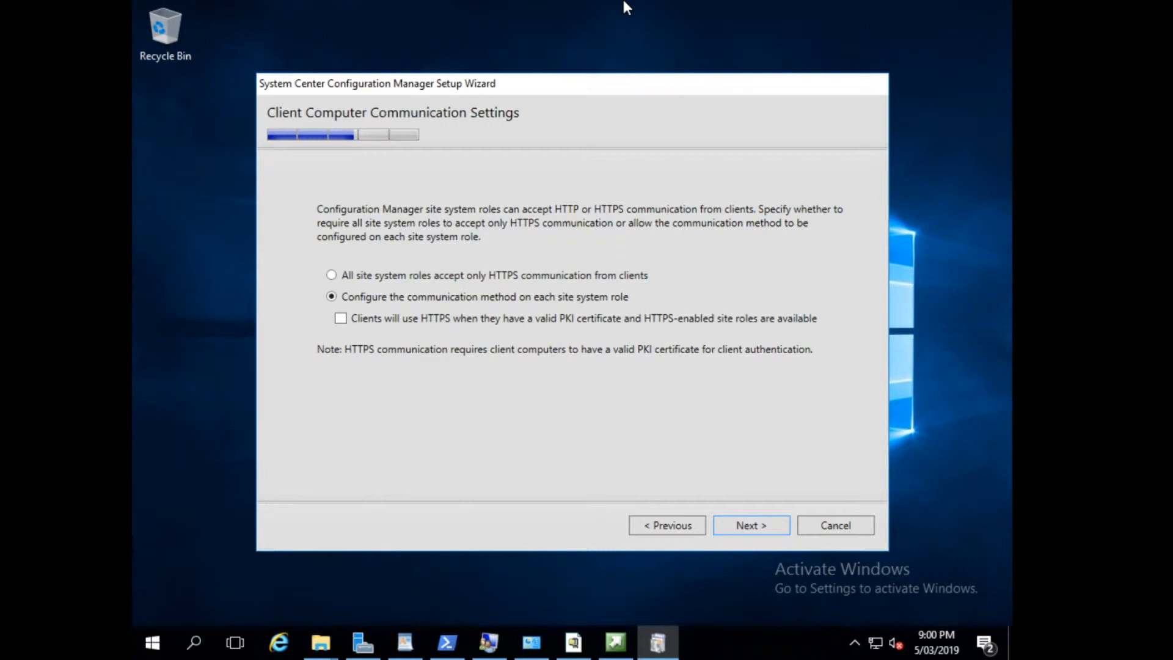
pyautogui.click(748, 527)
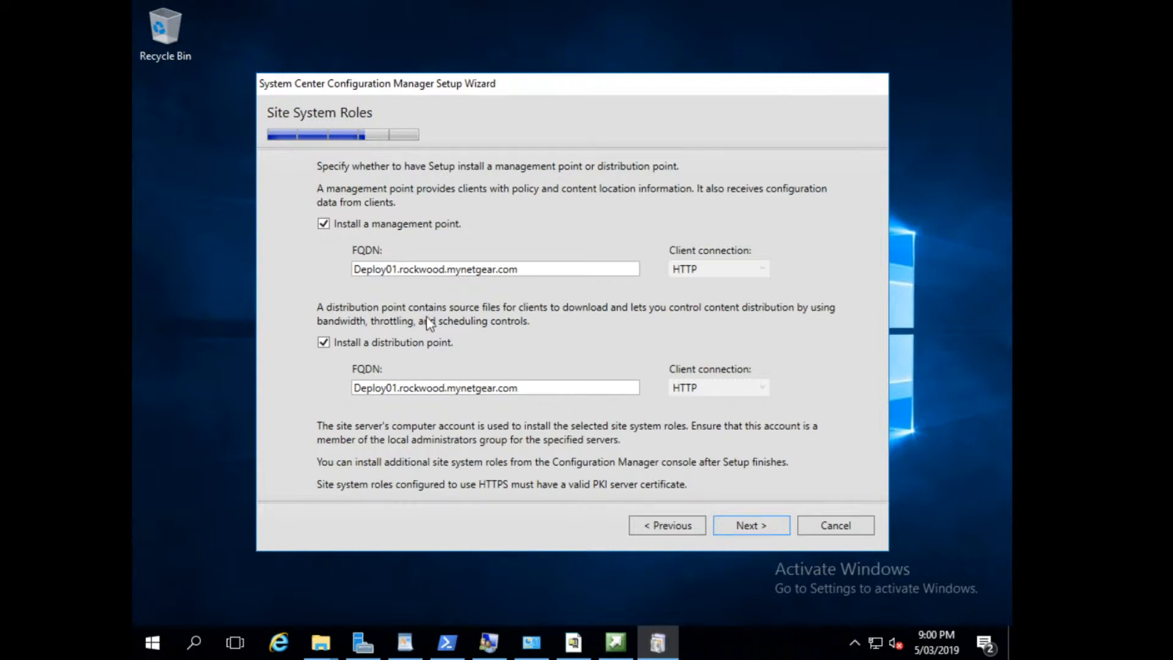
pyautogui.click(721, 525)
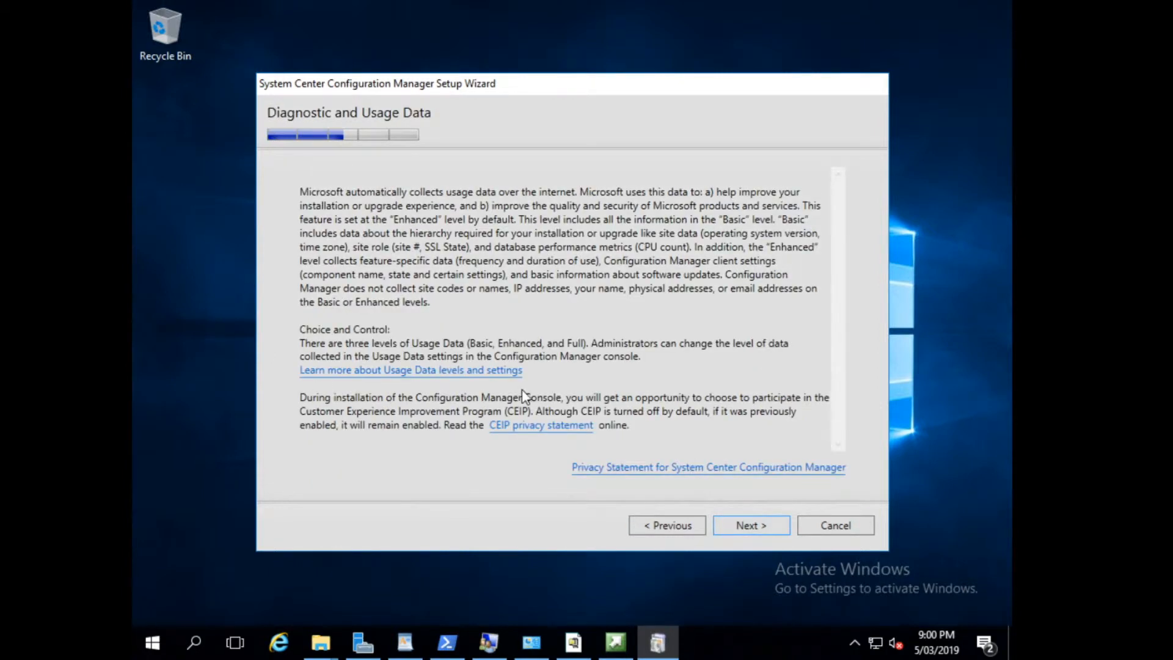
# Proceed past the usage data notice, skip the service connection point for now, and accept the settings summary to start the prerequisite check.
pyautogui.click(766, 522)
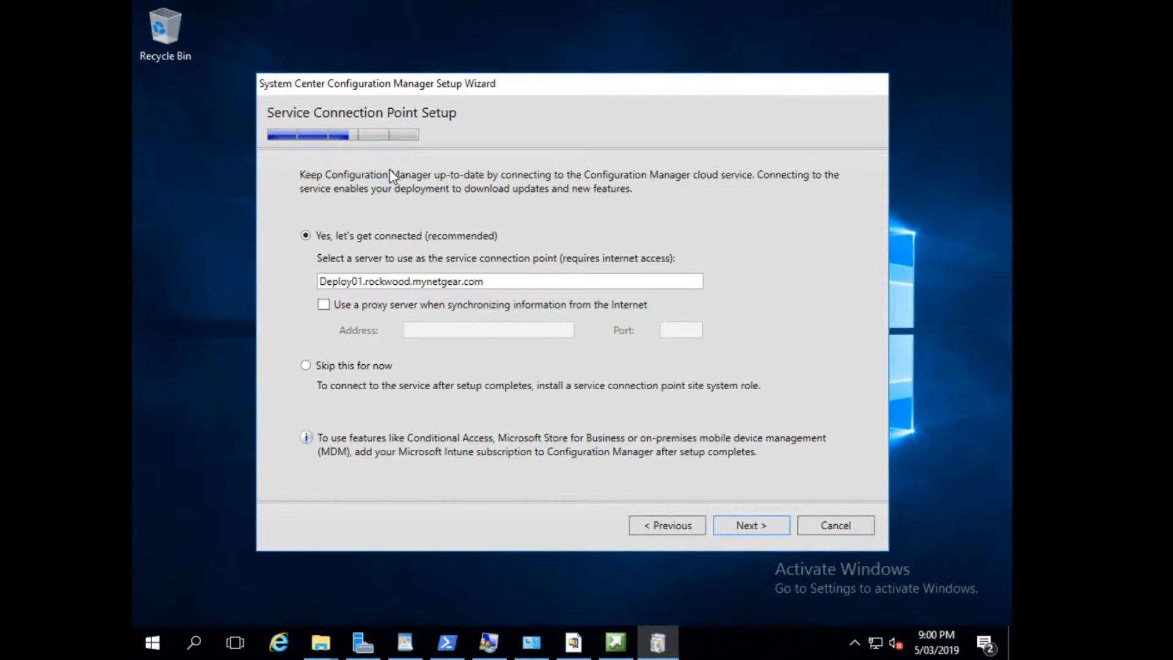
pyautogui.click(361, 369)
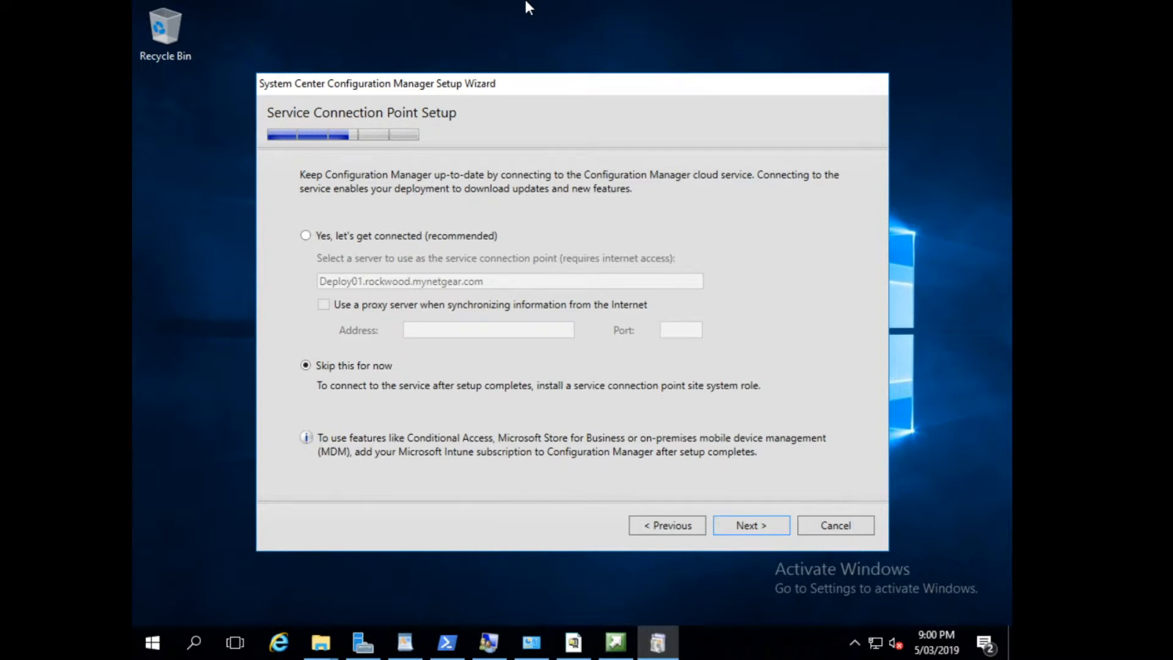
pyautogui.click(730, 524)
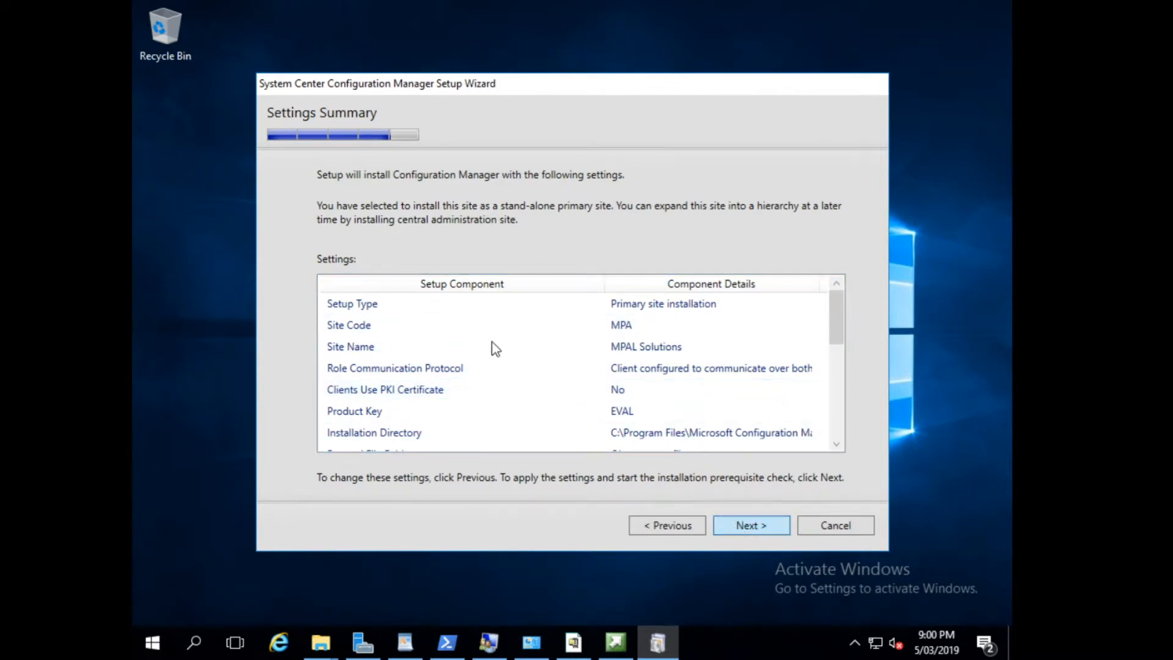
pyautogui.press('Return')
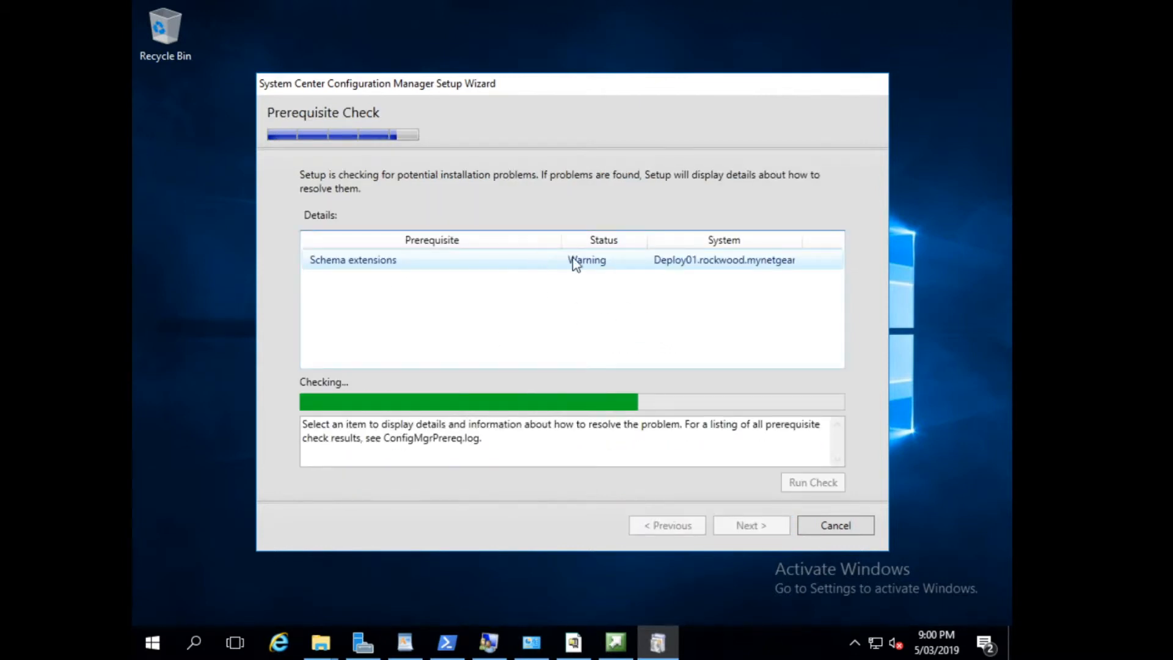
# Review the details of the prerequisite warnings and begin the Configuration Manager installation.
pyautogui.click(574, 263)
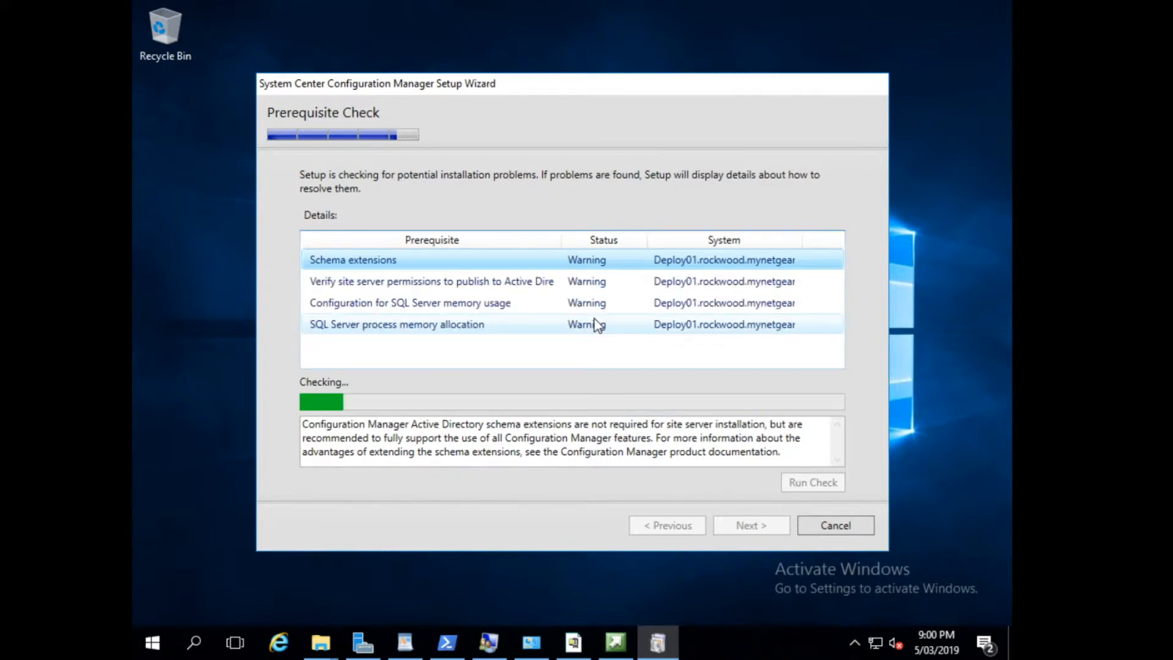
pyautogui.click(480, 325)
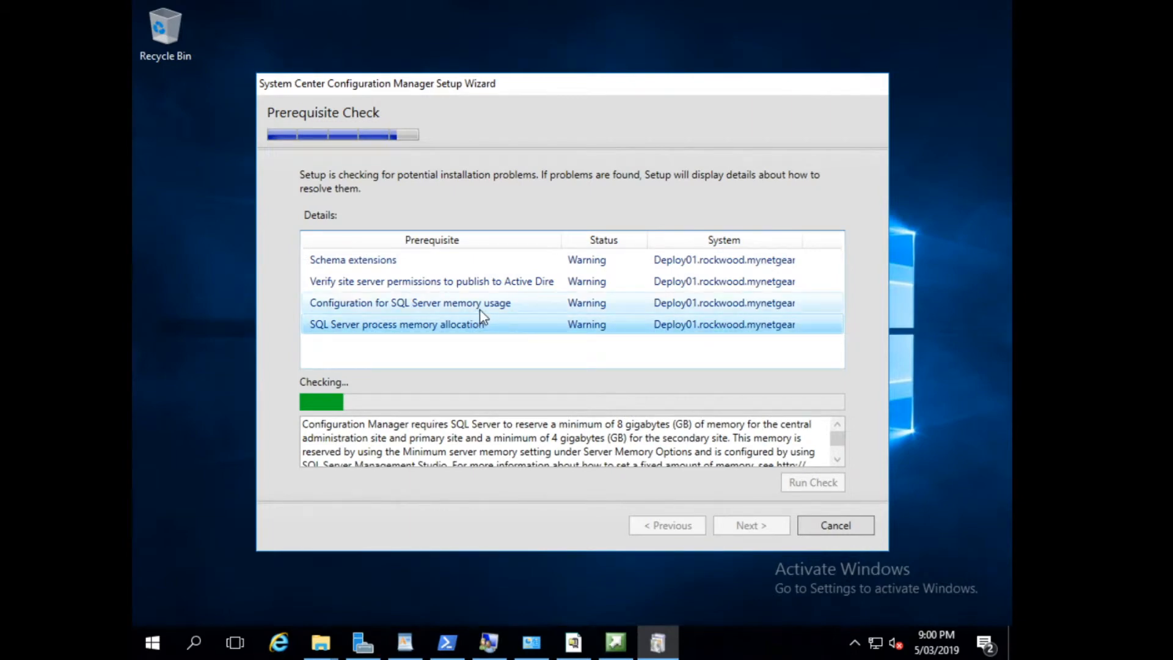
pyautogui.click(480, 308)
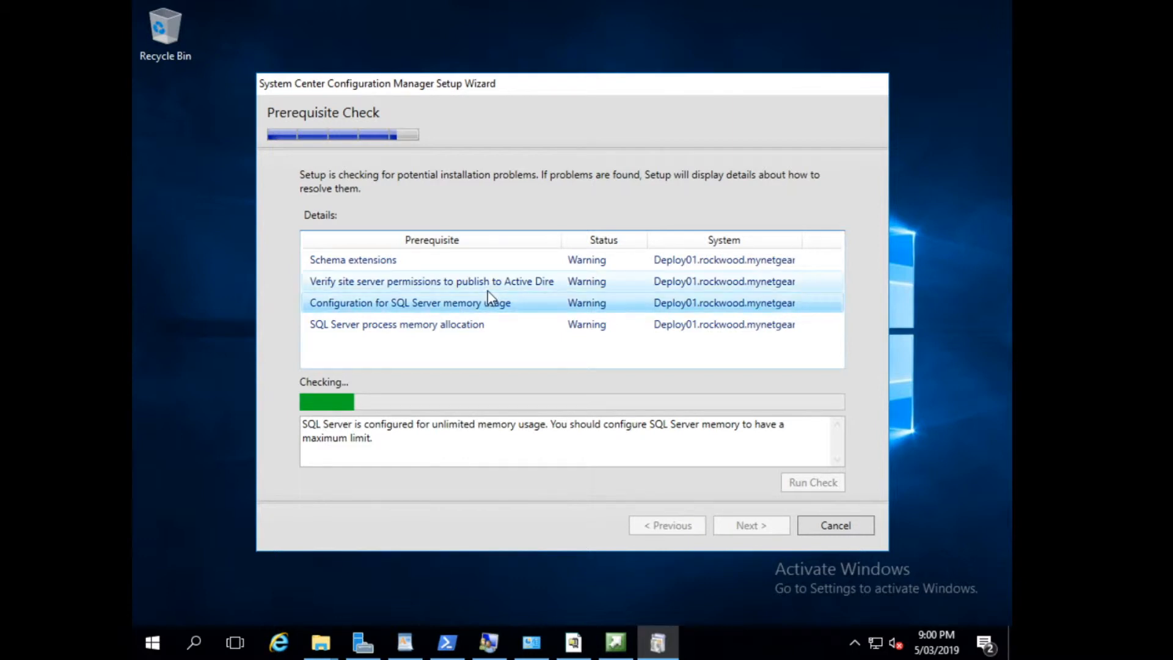
pyautogui.click(491, 284)
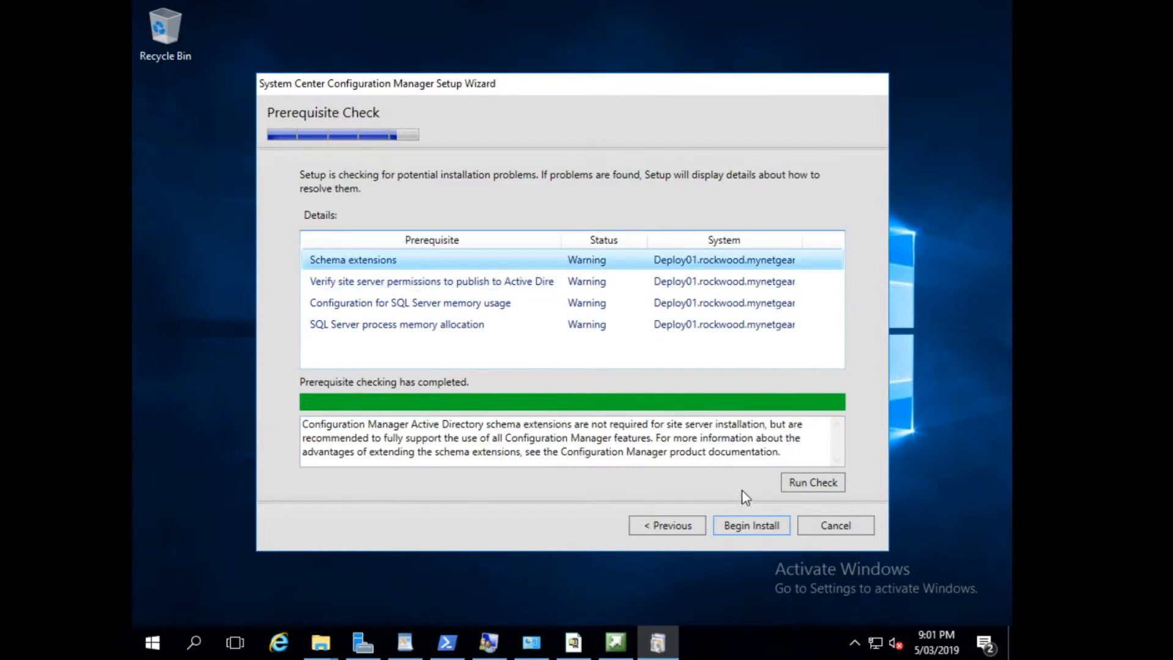
pyautogui.click(744, 522)
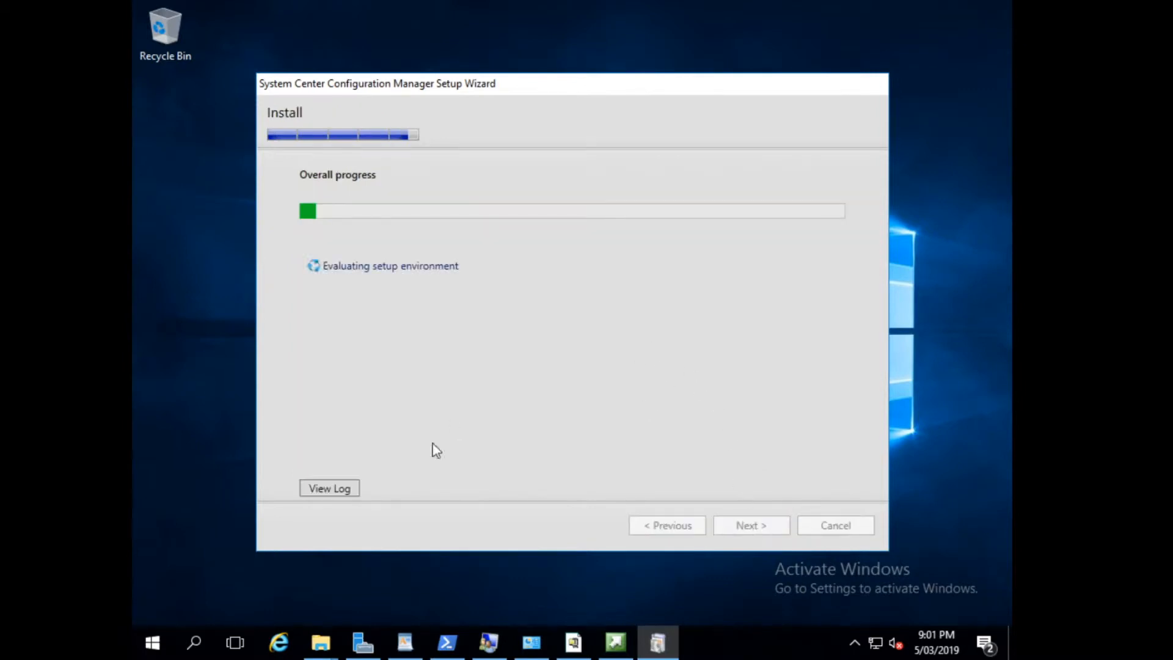
# View the ConfigMgrSetup log through to its latest entries and close it.
pyautogui.click(353, 489)
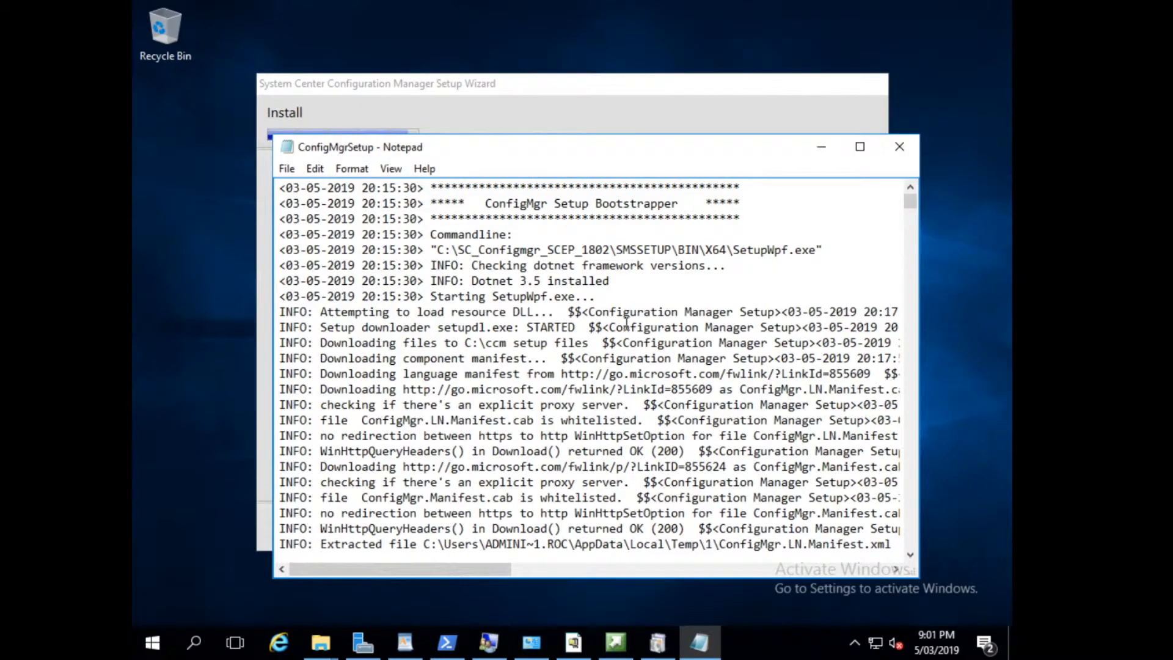
pyautogui.moveTo(911, 202); pyautogui.dragTo(921, 575)
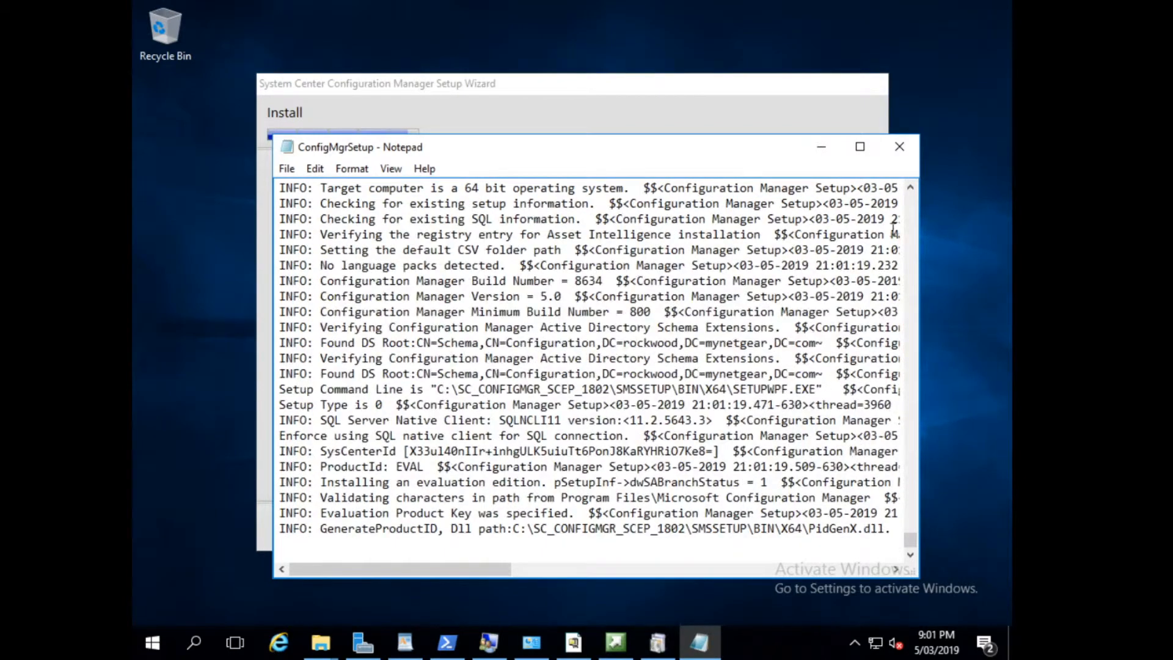
pyautogui.click(899, 147)
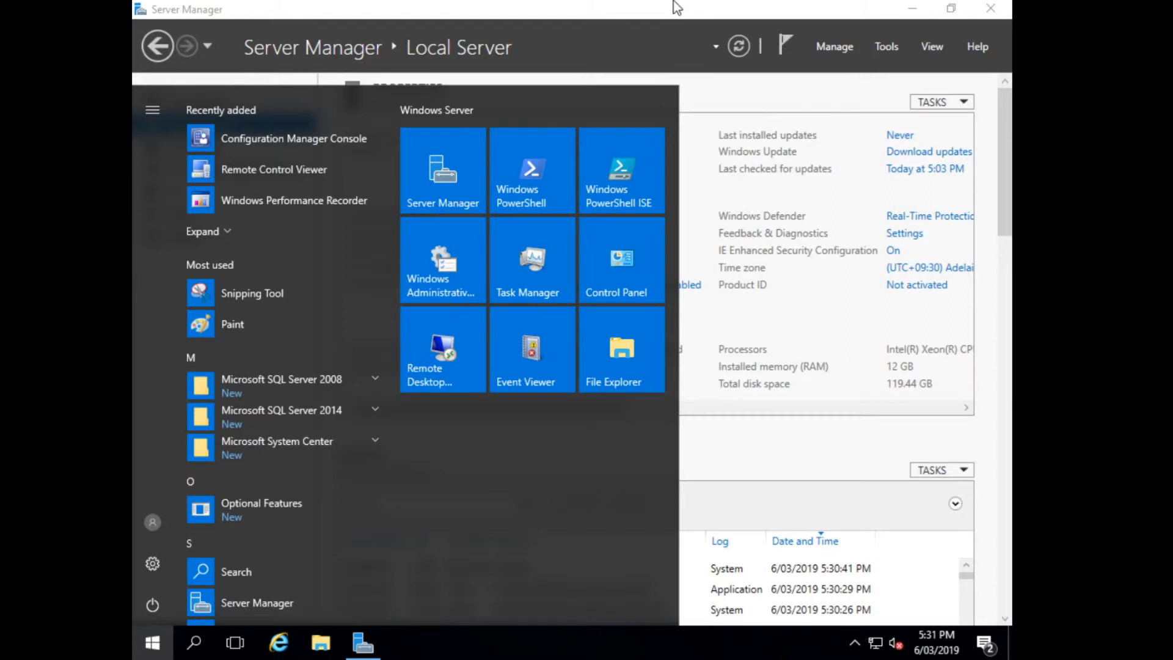
# Launch the Configuration Manager Console, minimize Server Manager, and dismiss the update check warning.
pyautogui.click(250, 138)
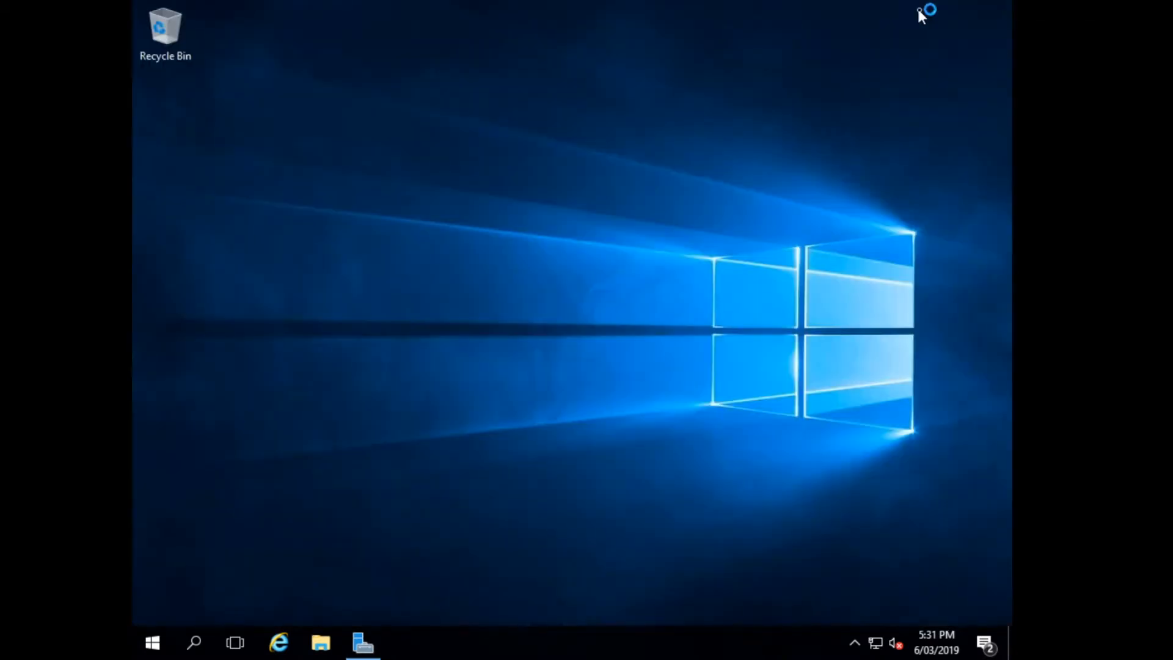
pyautogui.click(916, 7)
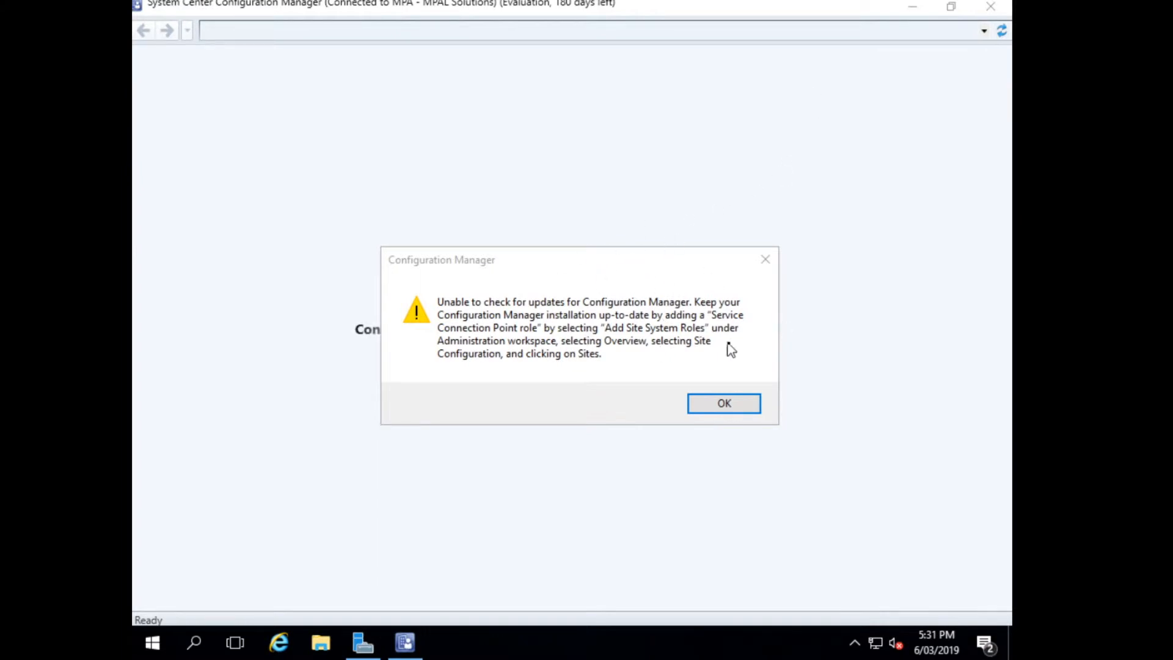
pyautogui.click(719, 406)
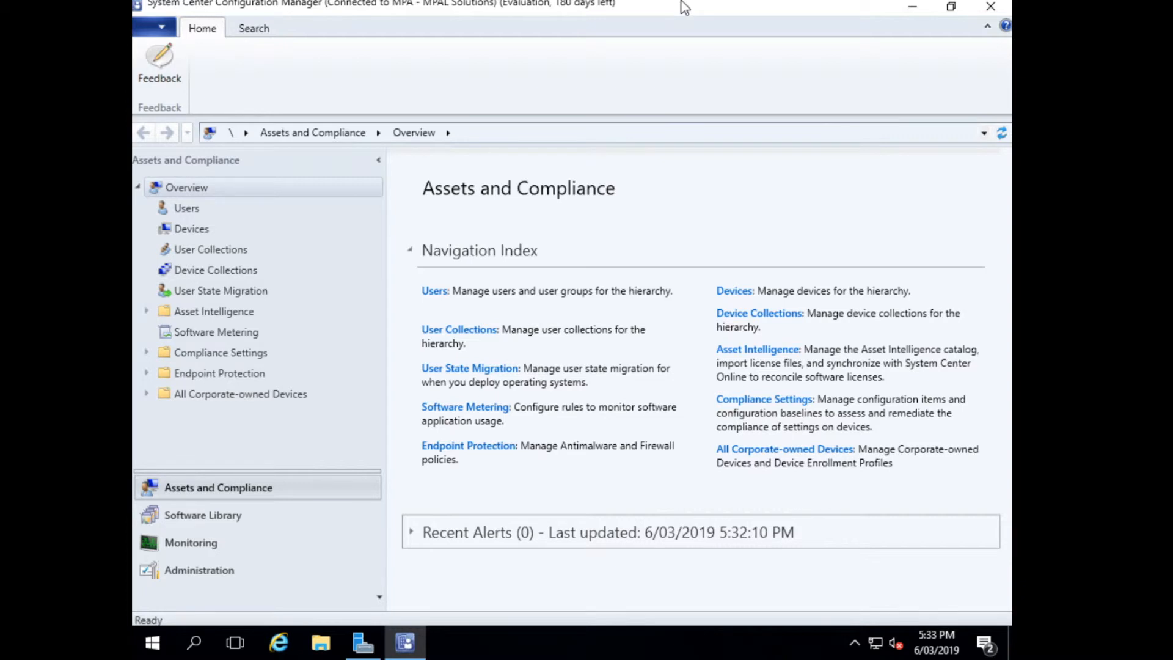
# Show the Discovery Methods under Hierarchy Configuration in the Administration workspace.
pyautogui.click(183, 569)
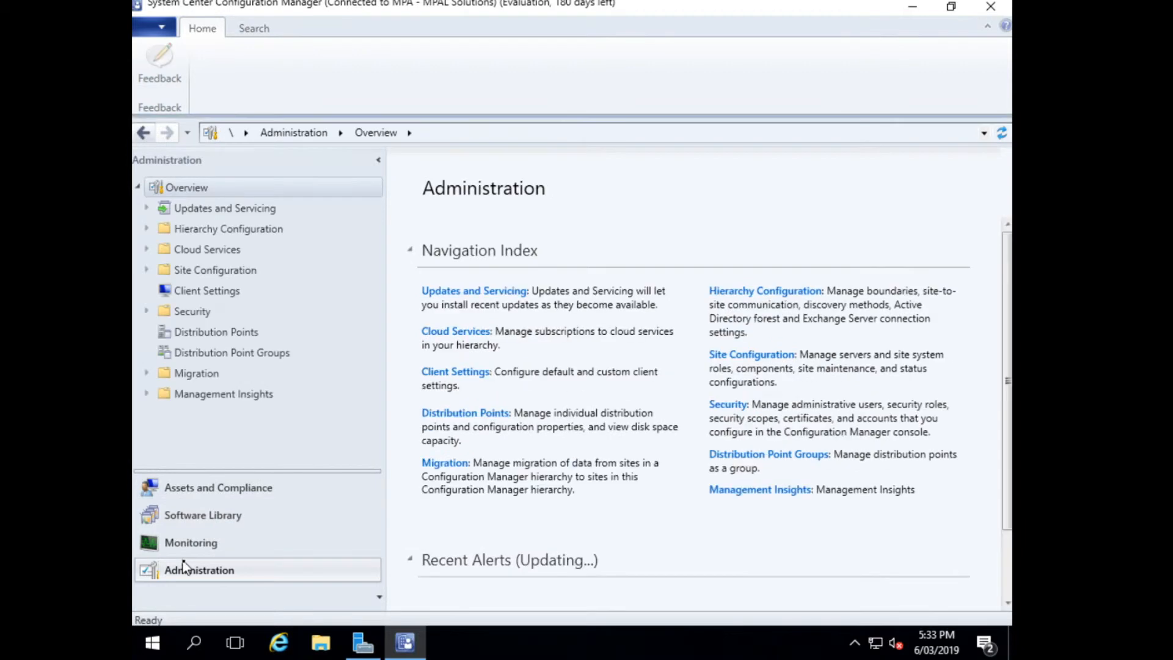
pyautogui.click(147, 228)
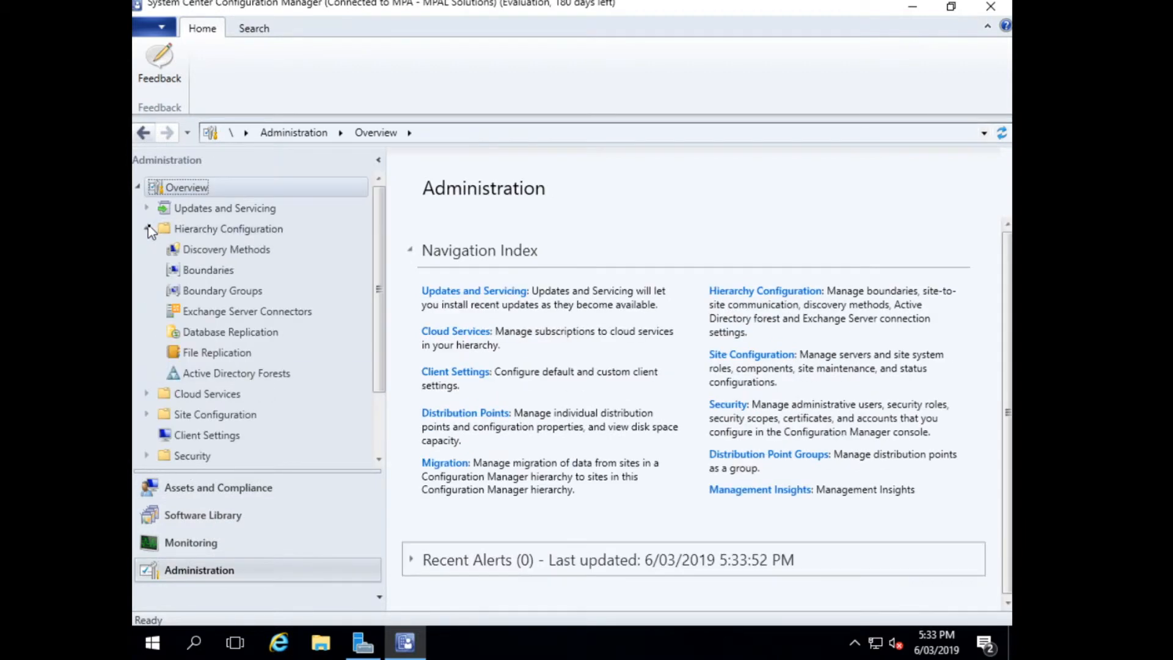
pyautogui.click(233, 250)
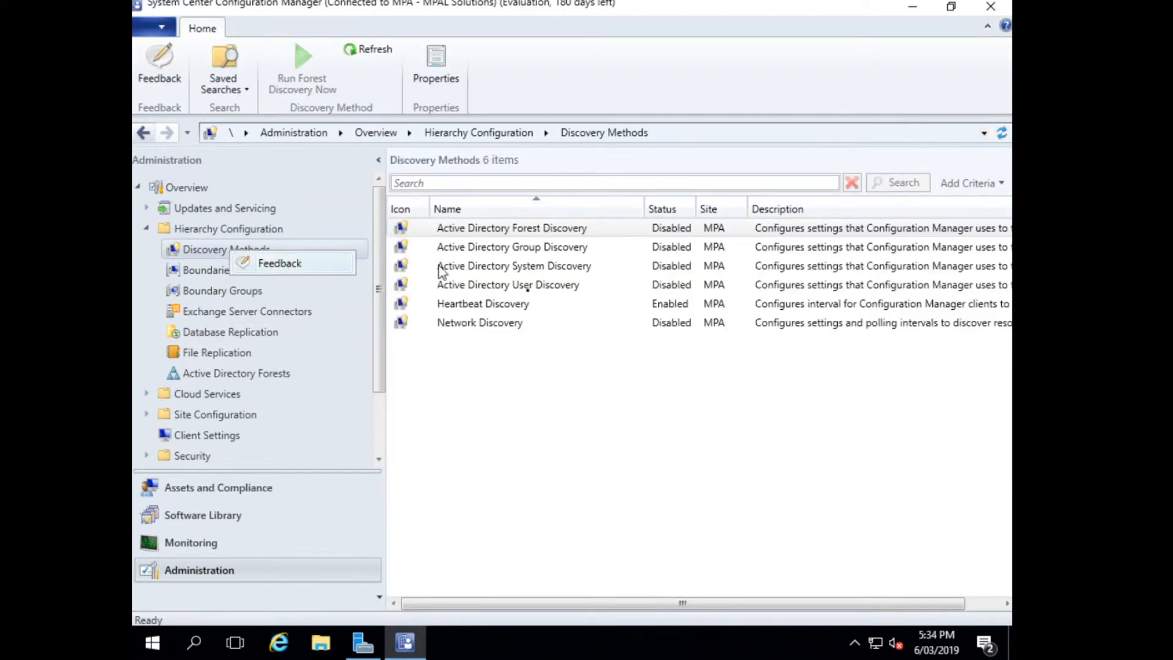
pyautogui.click(517, 285)
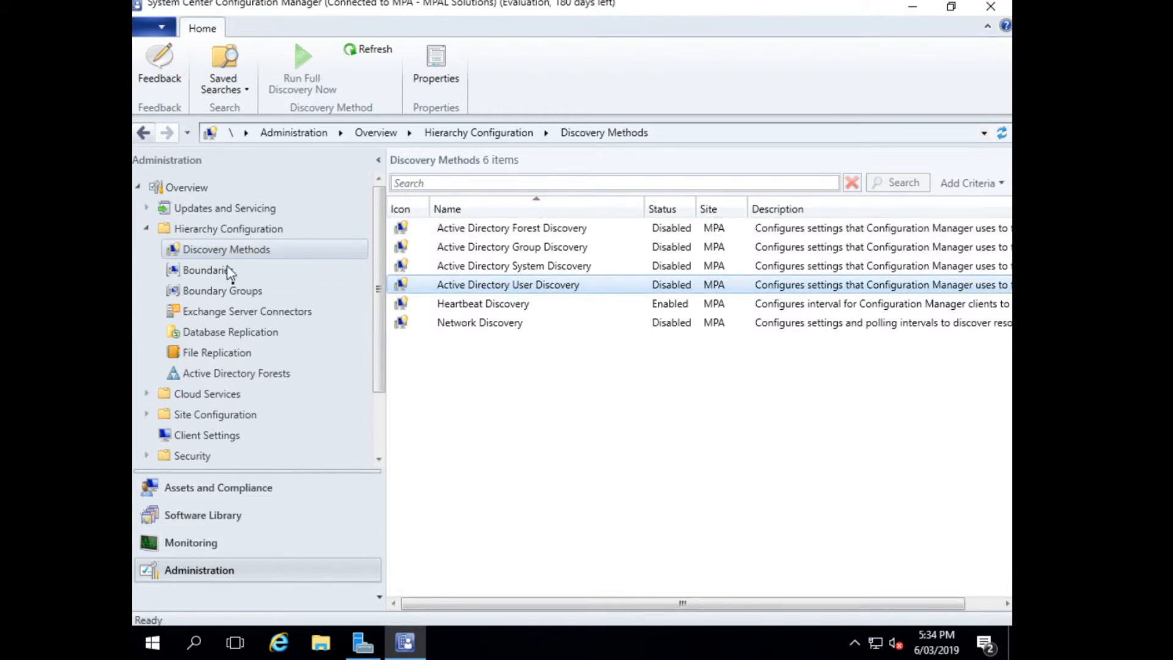
# Enable Active Directory Forest Discovery with automatic creation of both Active Directory site boundaries and IP address range boundaries.
pyautogui.click(570, 235)
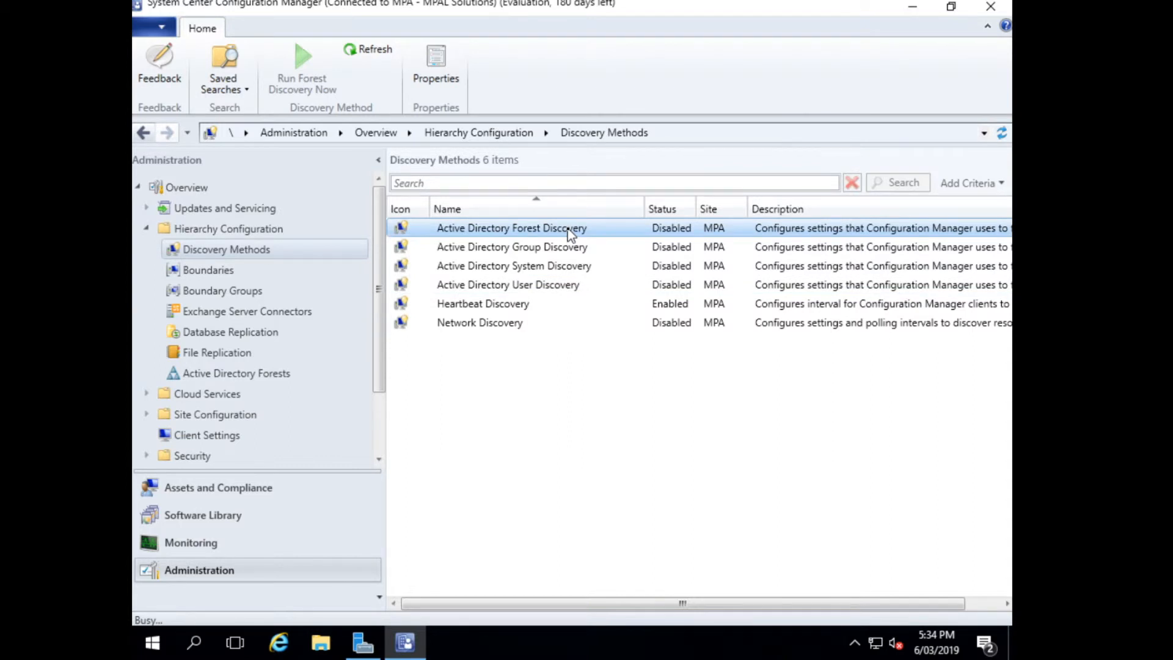
pyautogui.click(443, 250)
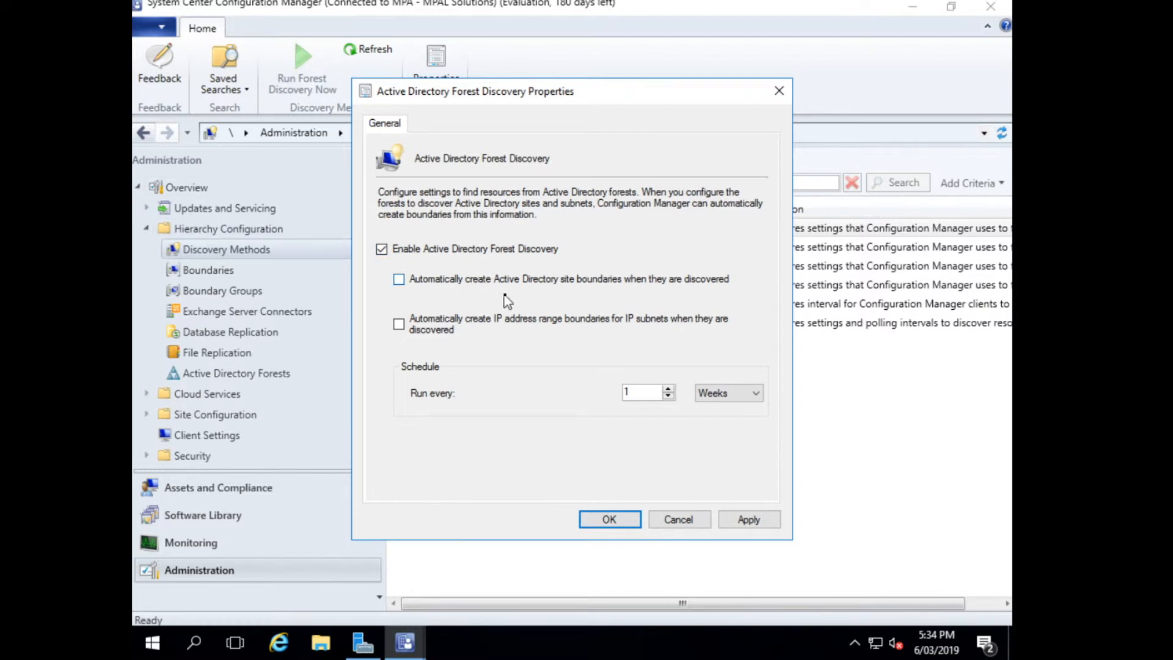
pyautogui.click(602, 280)
pyautogui.click(481, 326)
# Choose the forest discovery's schedule unit and save the settings, with full discovery run as soon as possible.
pyautogui.click(713, 393)
pyautogui.click(719, 410)
pyautogui.click(609, 520)
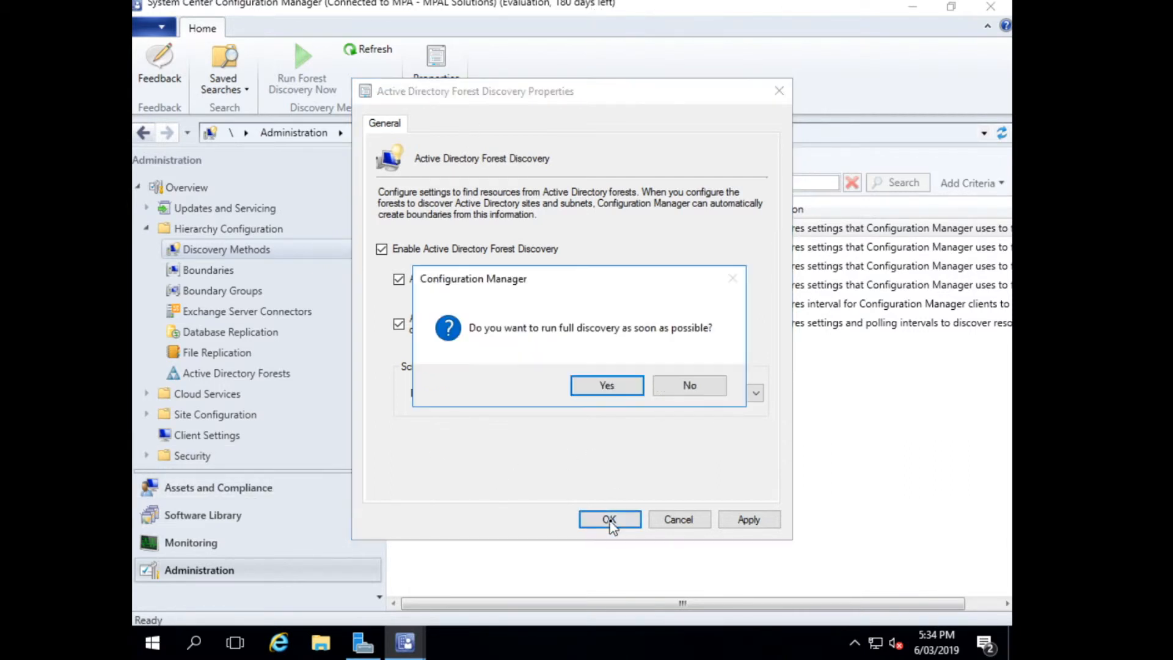
pyautogui.click(607, 385)
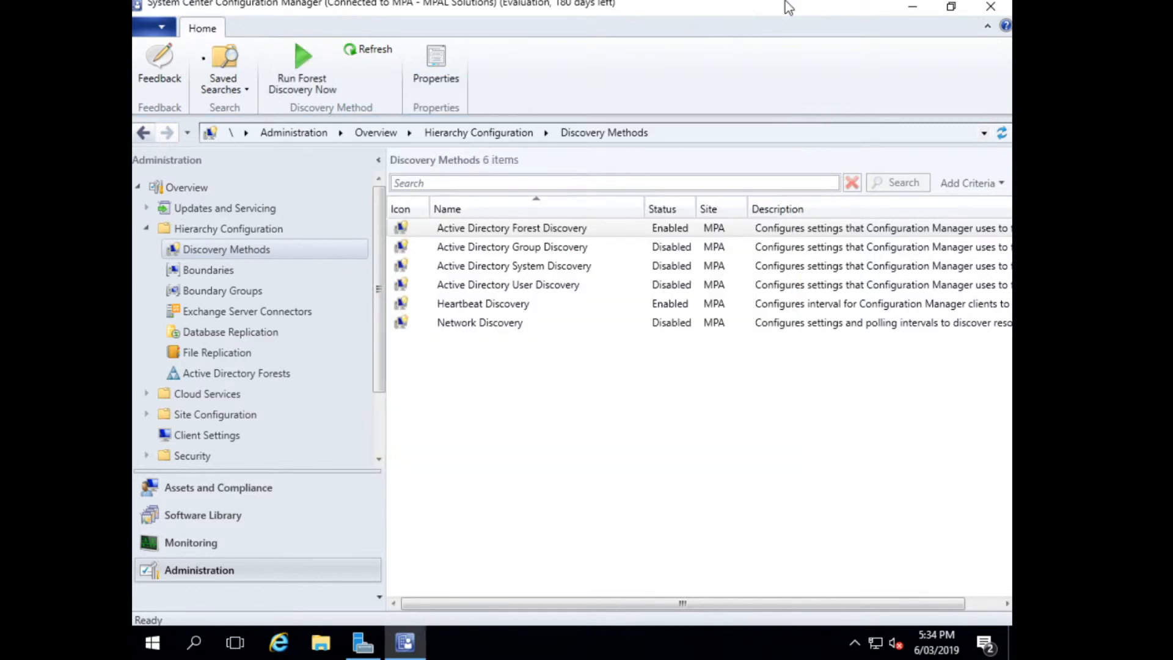
# Open the properties of Active Directory Group Discovery.
pyautogui.click(524, 246)
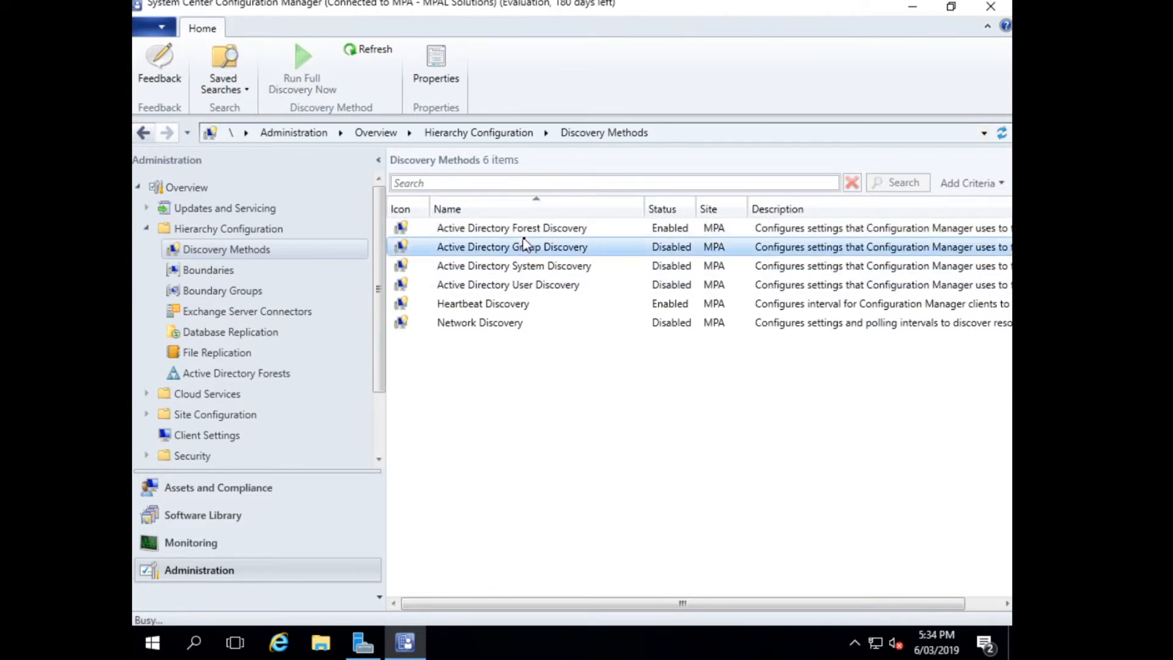
pyautogui.doubleClick(524, 245)
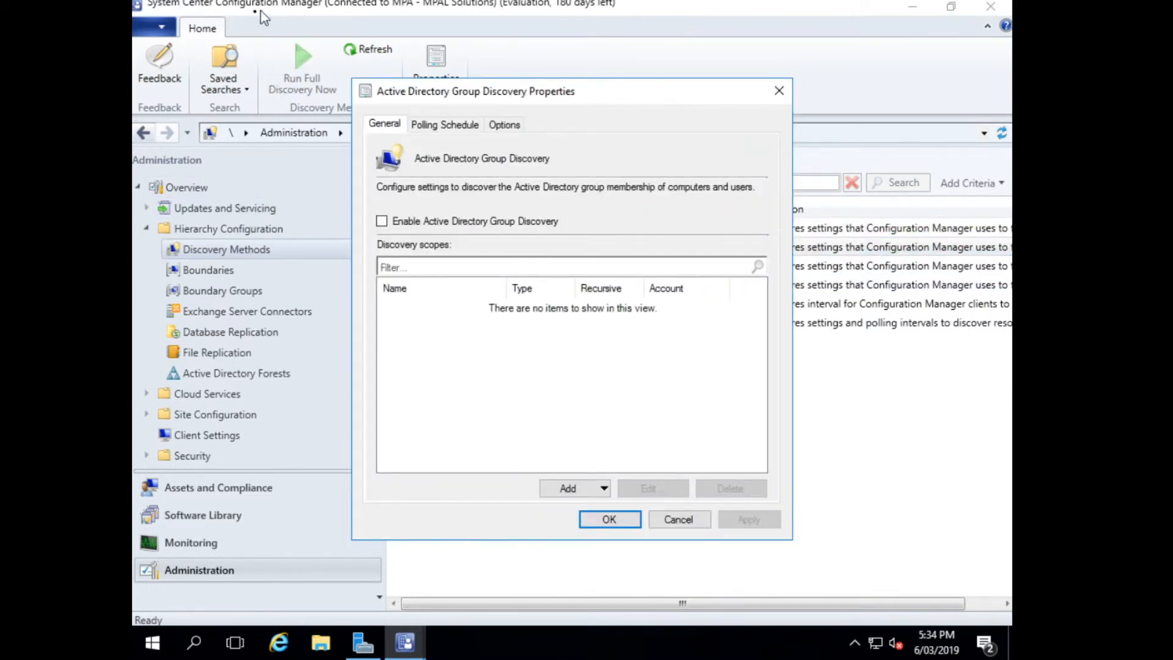
pyautogui.click(598, 488)
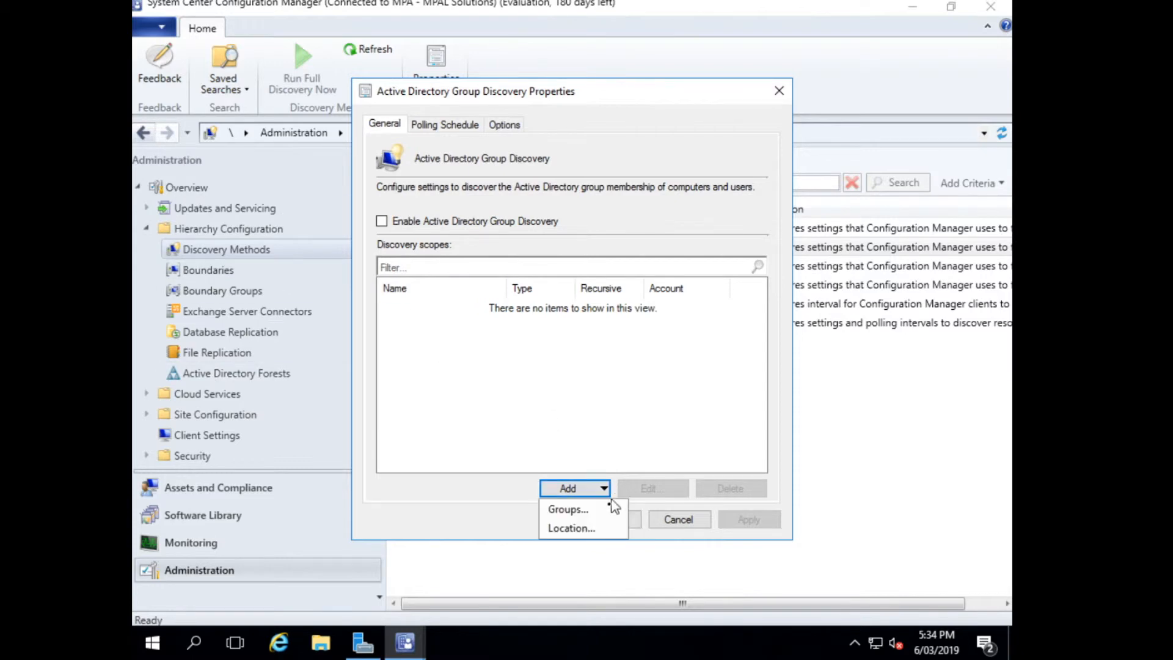
pyautogui.click(568, 509)
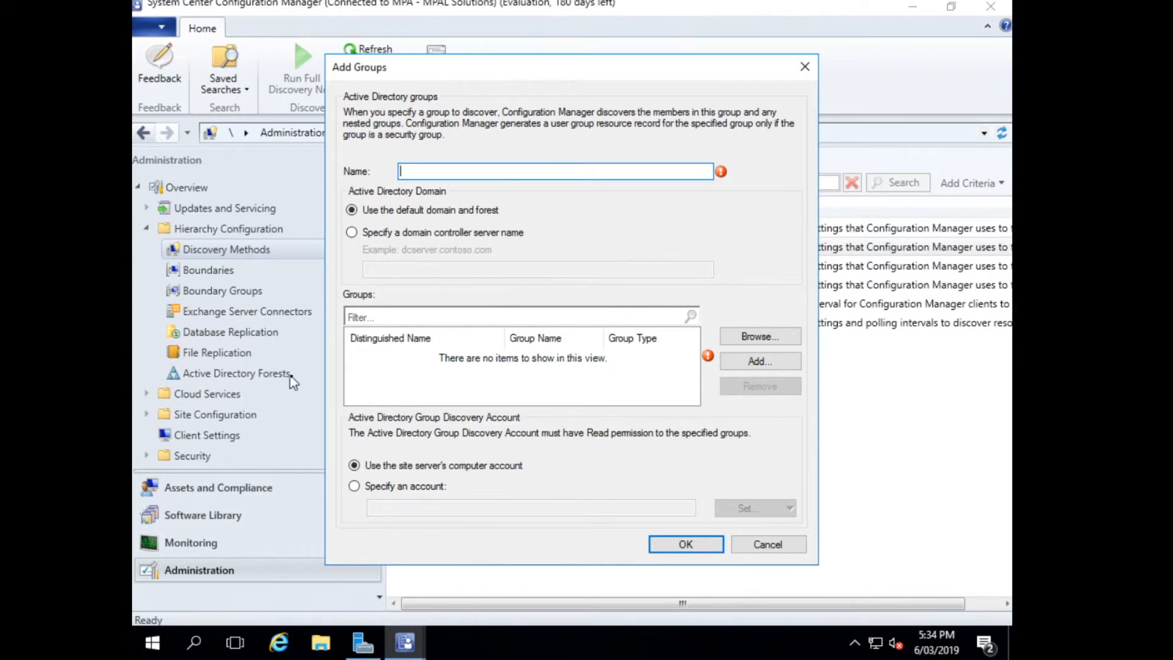
pyautogui.click(763, 544)
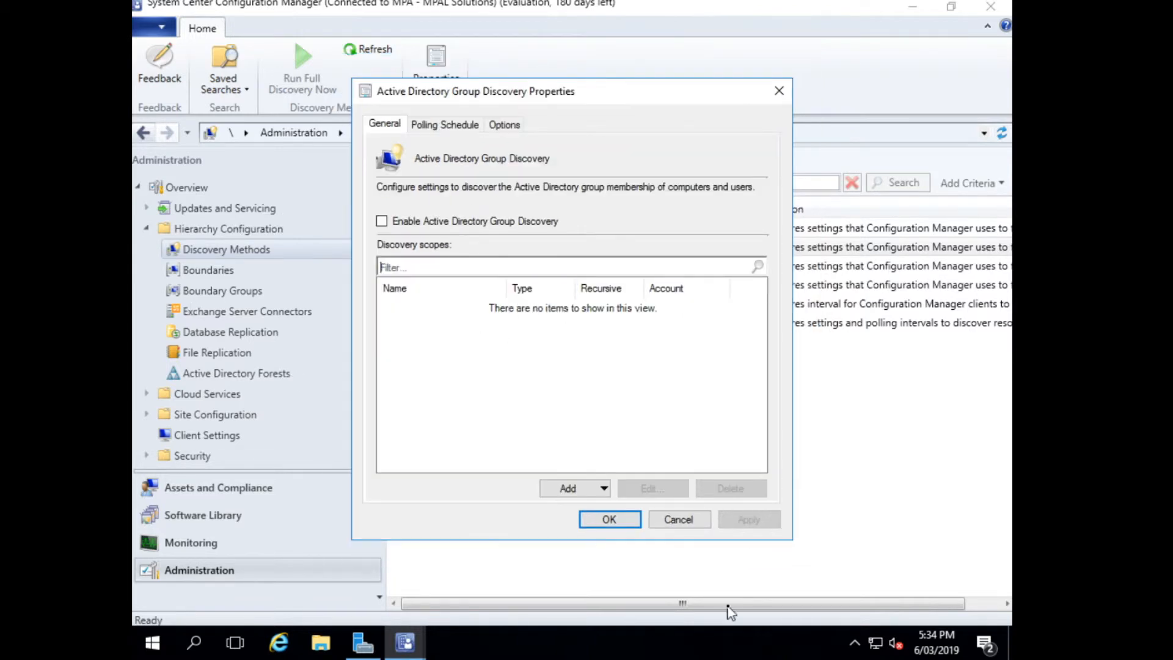
# Start a new location discovery scope and set its location to the Systems OU under rockwood.mynetgear.com MAIN OU.
pyautogui.click(586, 492)
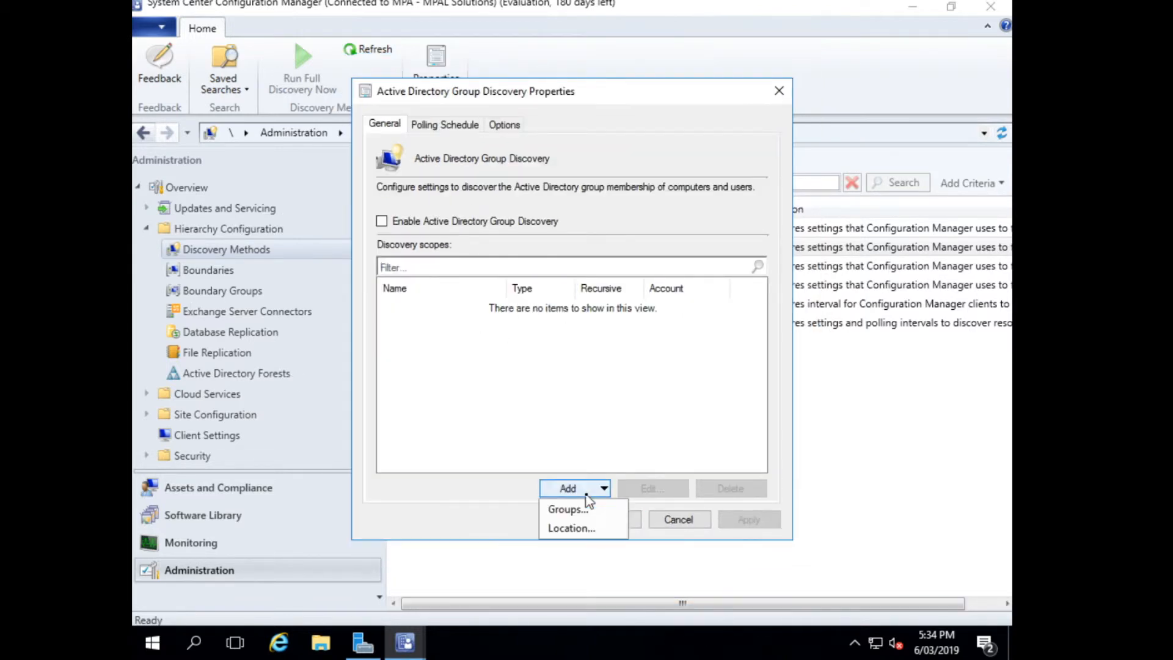
pyautogui.click(572, 528)
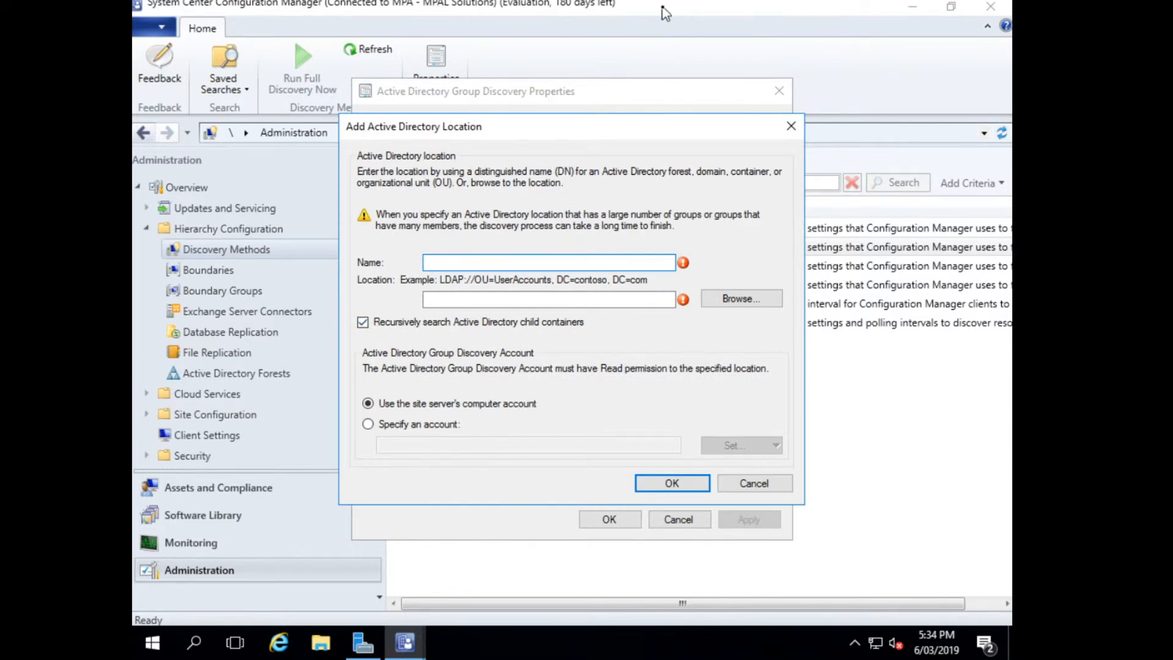
pyautogui.click(730, 299)
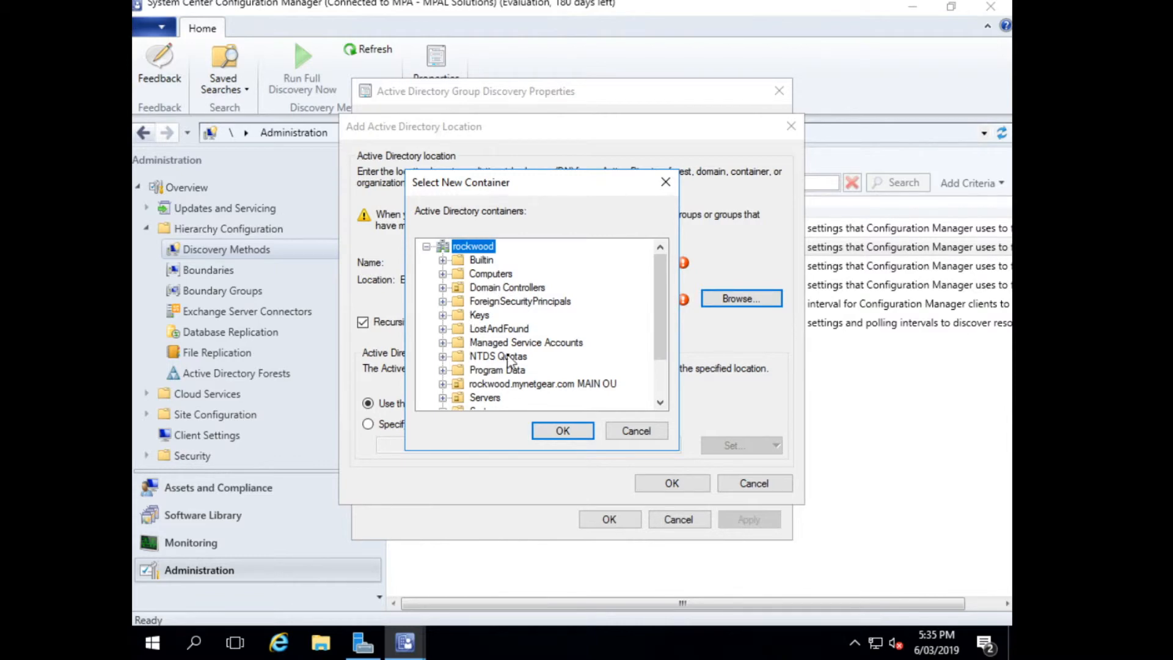
pyautogui.scroll(-1, 510, 362)
pyautogui.scroll(-1, 510, 362)
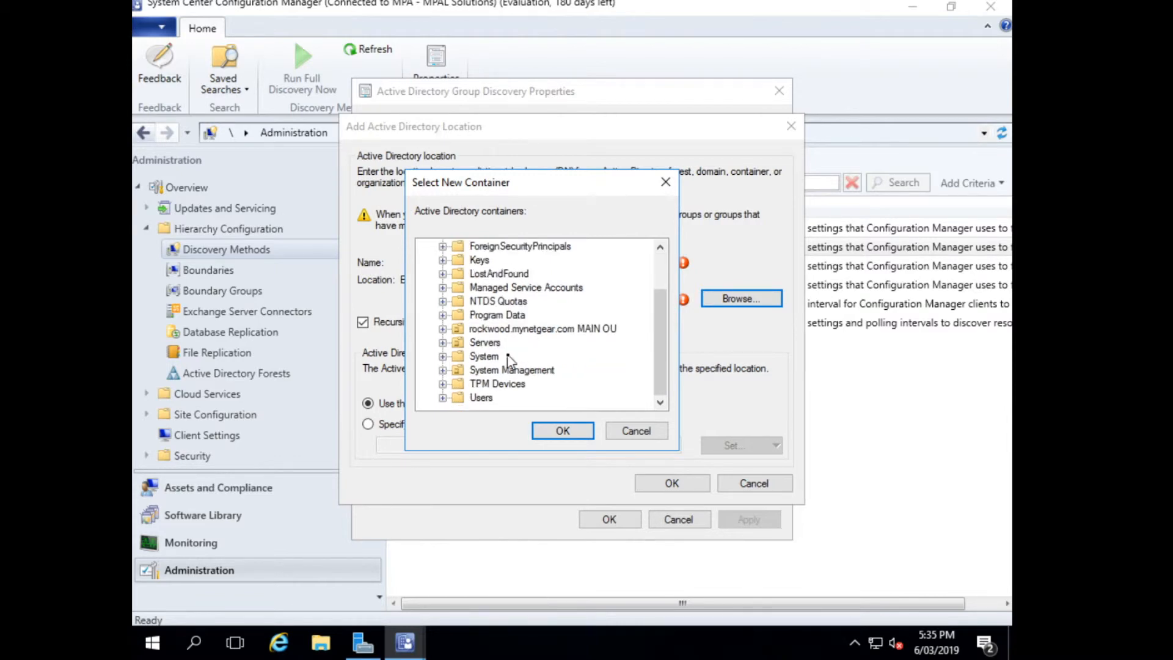
pyautogui.click(443, 330)
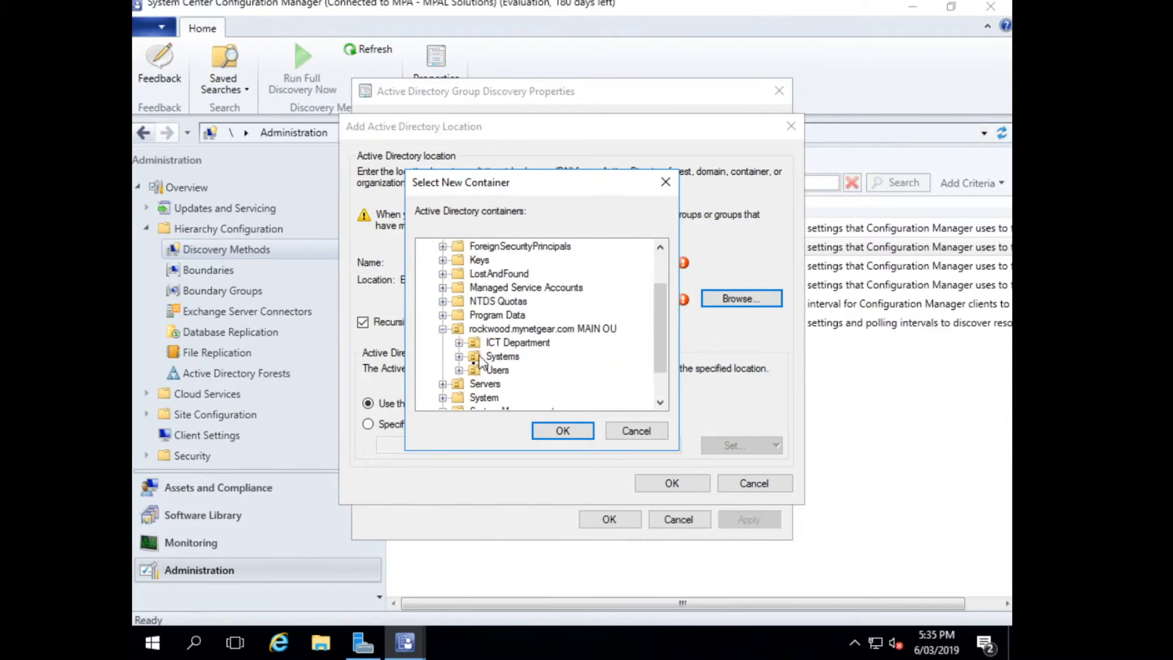
pyautogui.click(459, 357)
pyautogui.scroll(-1, 546, 323)
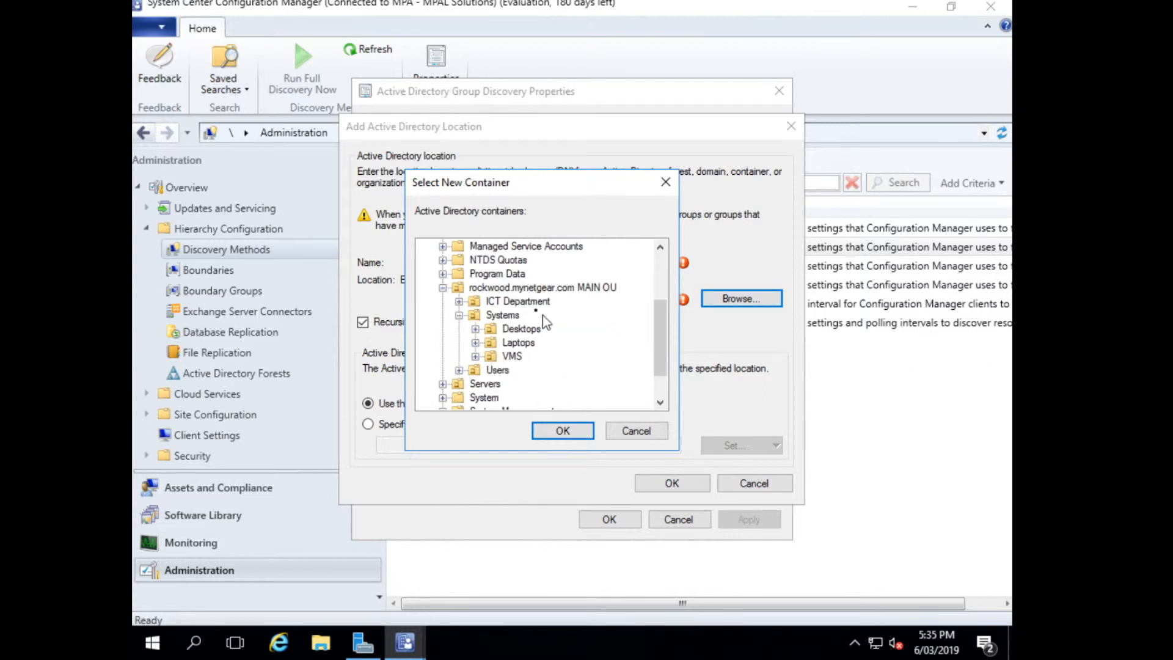
pyautogui.click(507, 317)
pyautogui.click(558, 432)
# Name the location scope MAN AD Discovery, add it, and enable Active Directory Group Discovery.
pyautogui.click(472, 261)
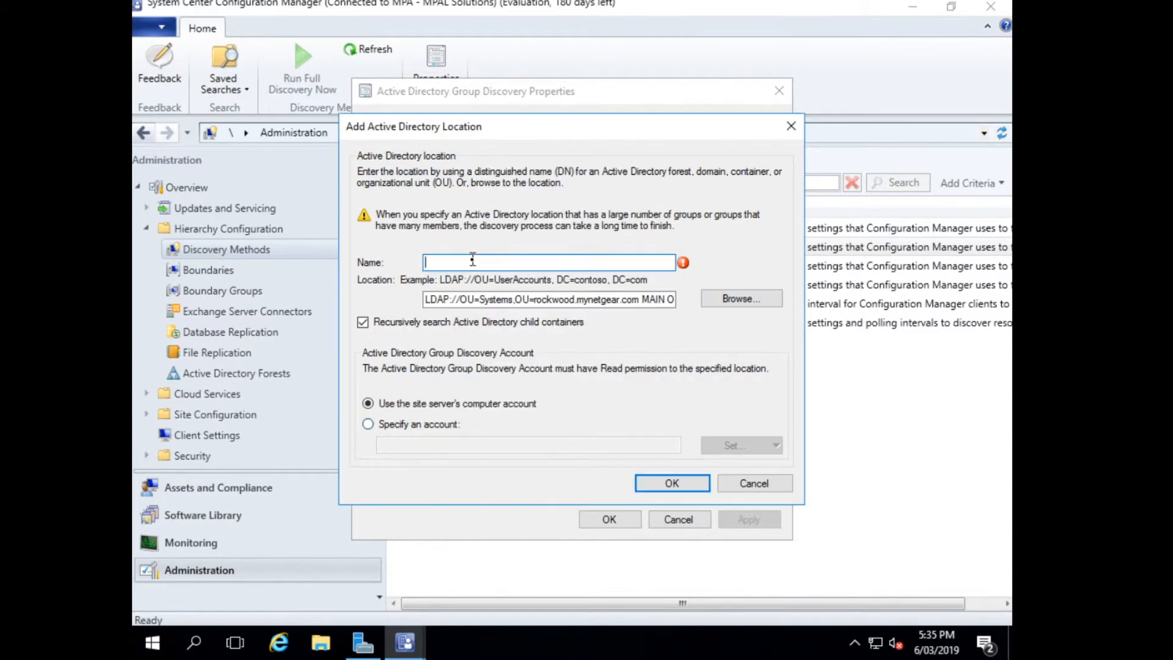
pyautogui.write('MAN AD Discoe')
pyautogui.write('ery')
pyautogui.click(674, 480)
pyautogui.click(407, 224)
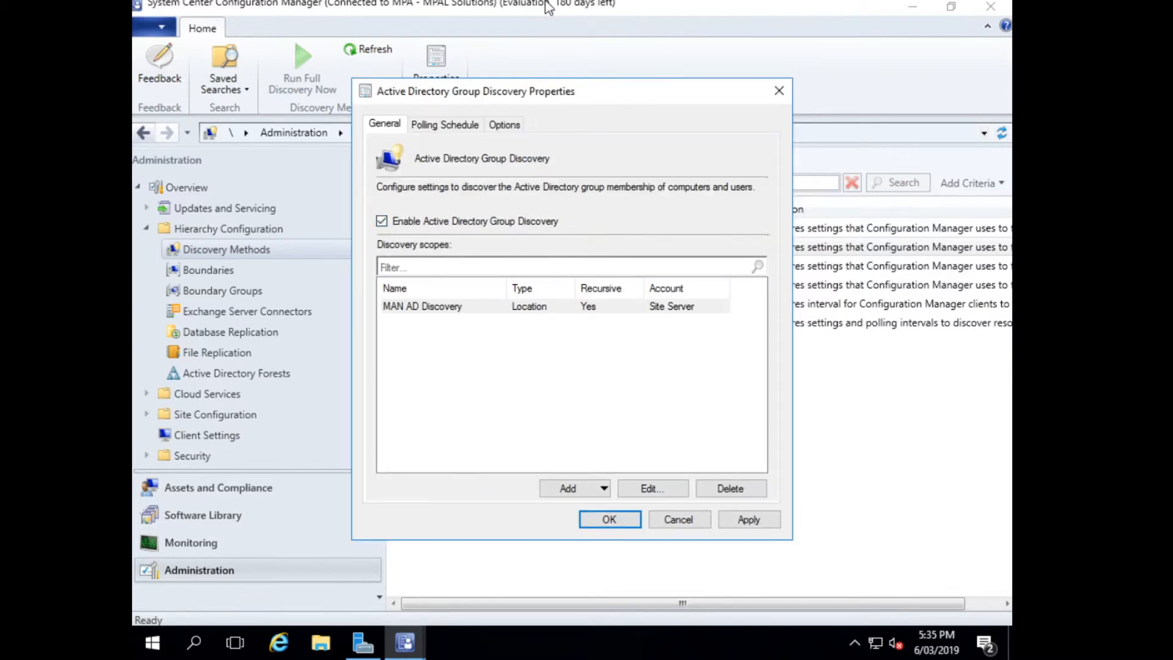
# Set the start date of the group discovery's full polling schedule to today's date, 6/03/2019.
pyautogui.click(445, 125)
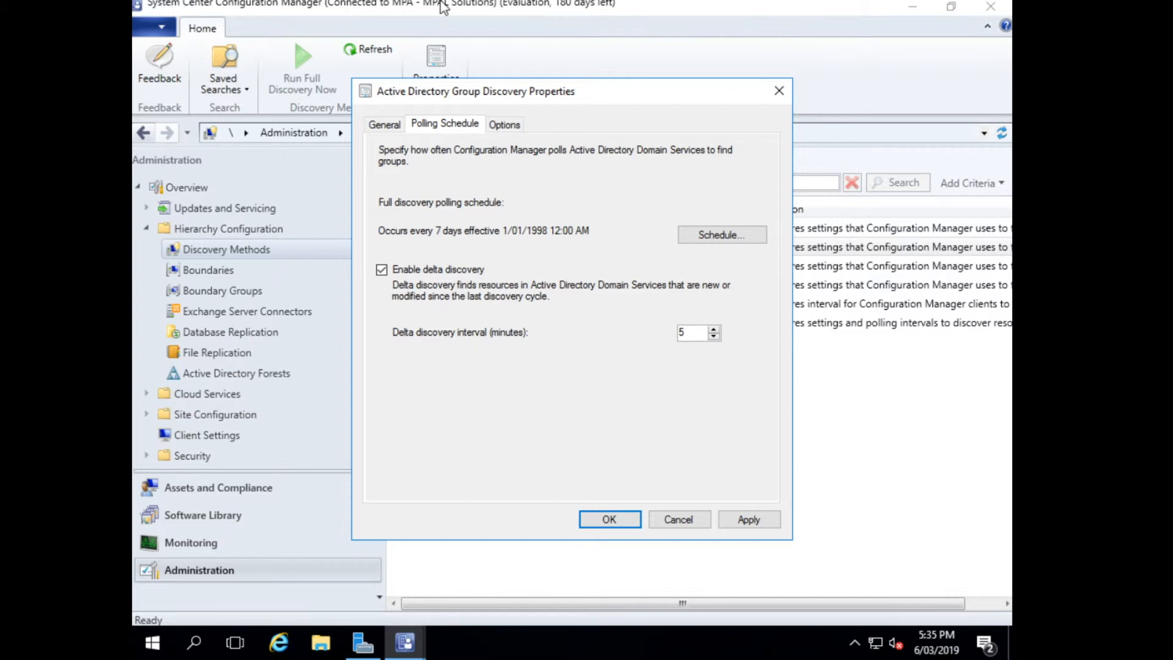
pyautogui.click(725, 235)
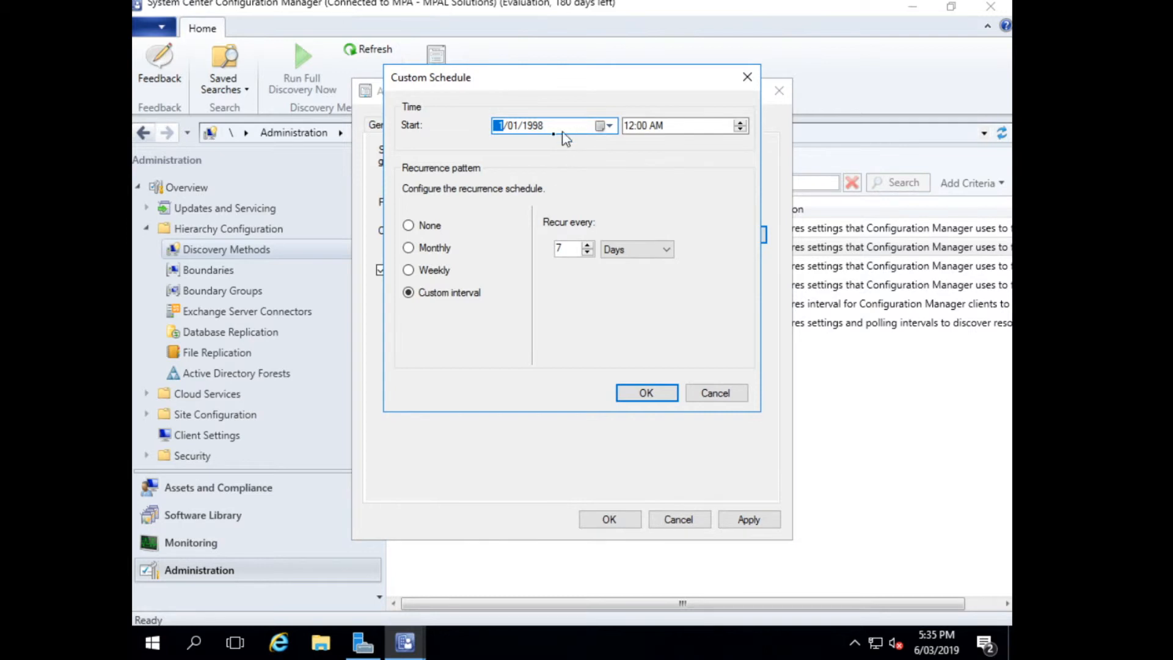
pyautogui.click(536, 128)
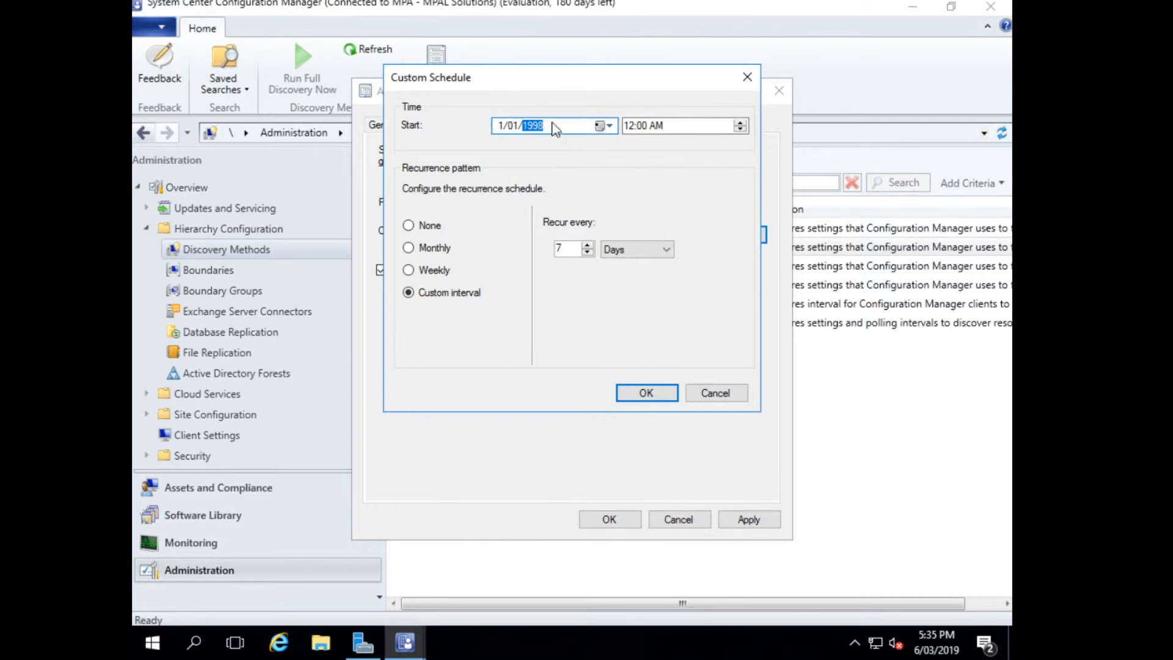
pyautogui.click(598, 126)
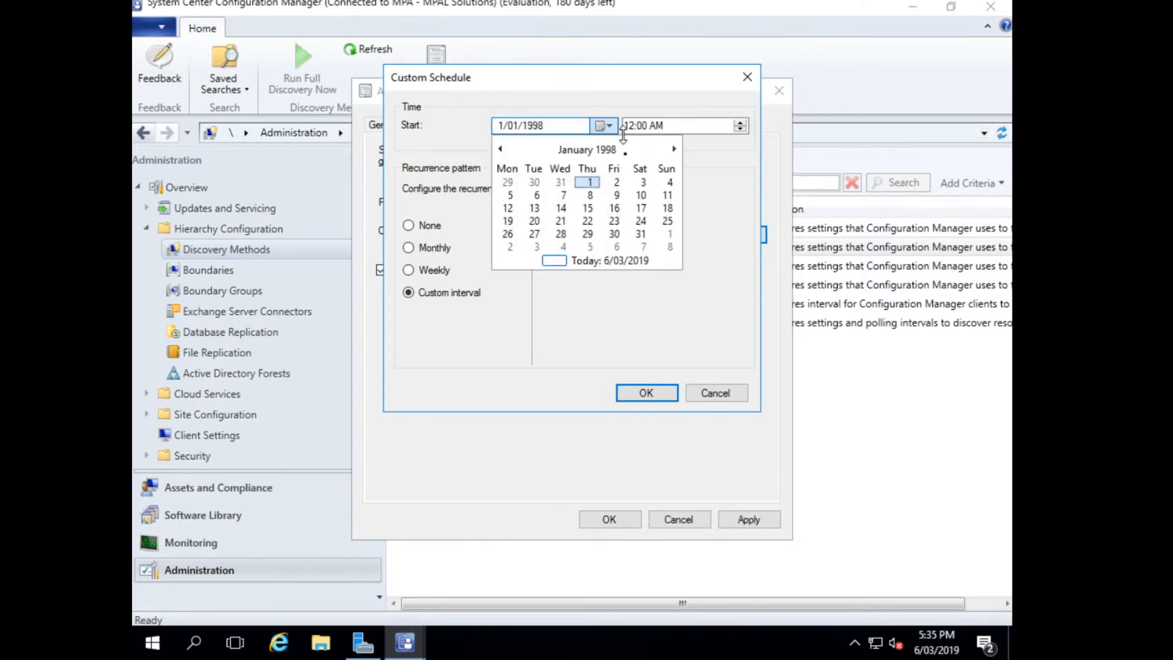
pyautogui.click(566, 262)
pyautogui.click(535, 127)
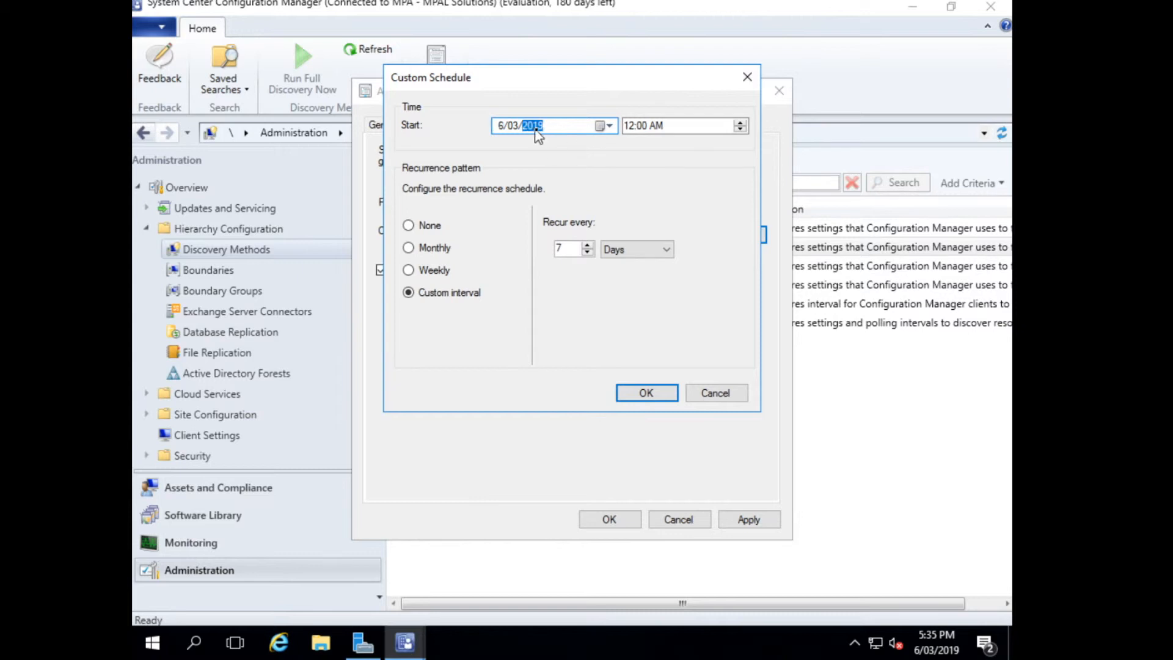
# Set the polling schedule to recur every 1 day with a start time of 6:00 PM.
pyautogui.click(657, 126)
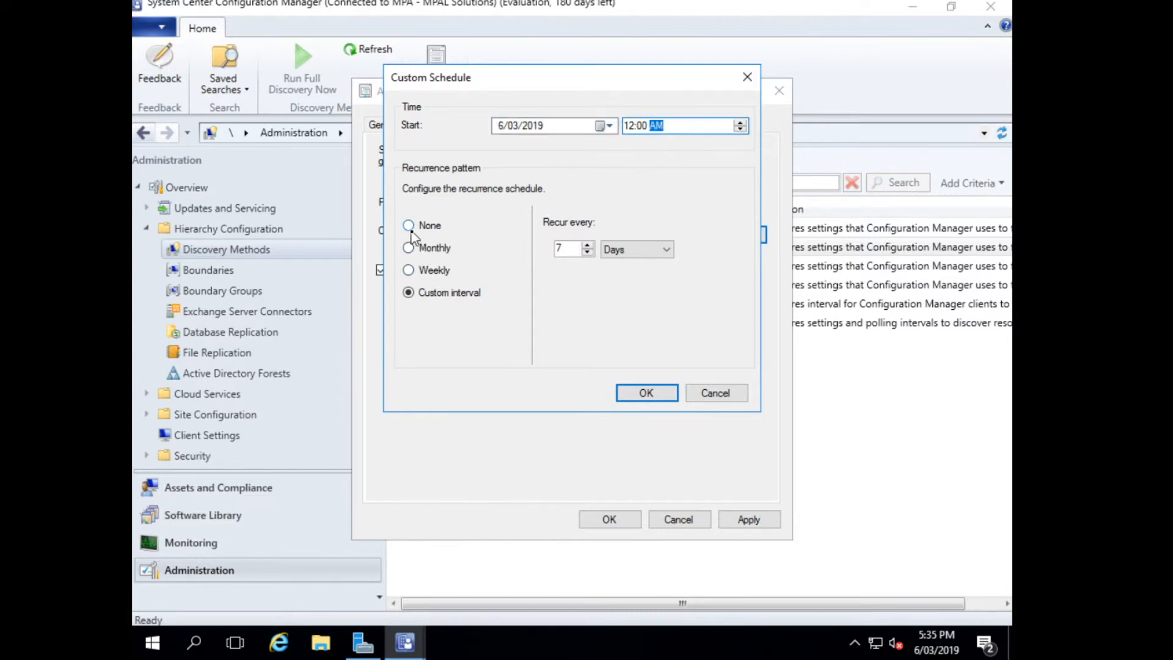
pyautogui.click(558, 247)
pyautogui.write('7')
pyautogui.press('BackSpace')
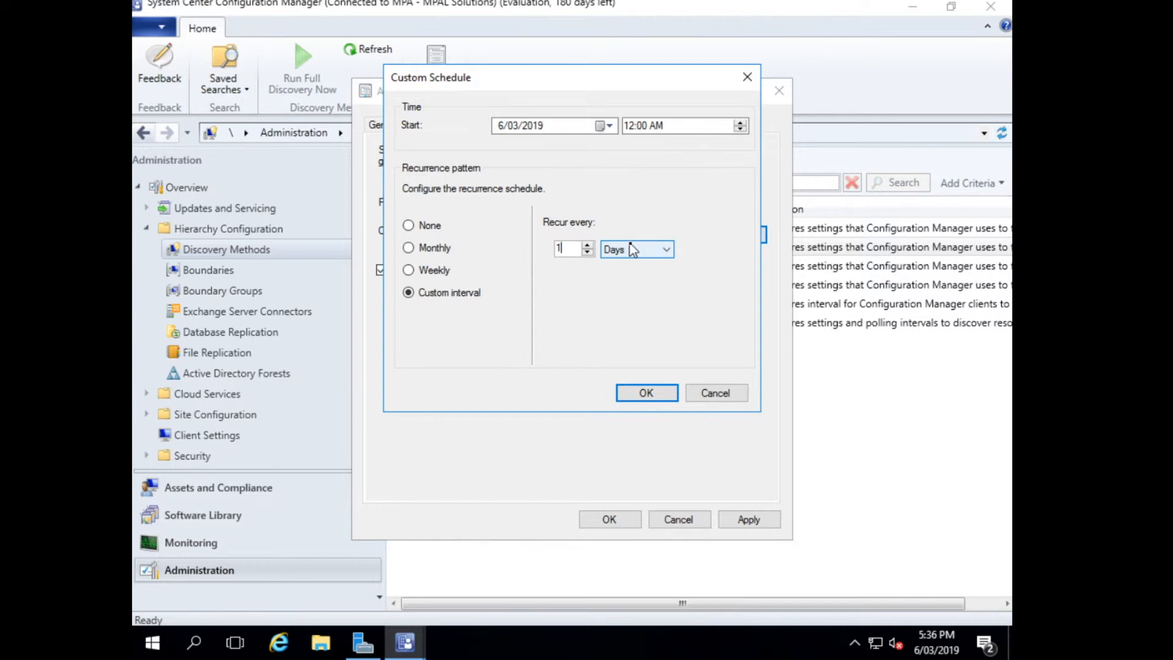
pyautogui.click(699, 127)
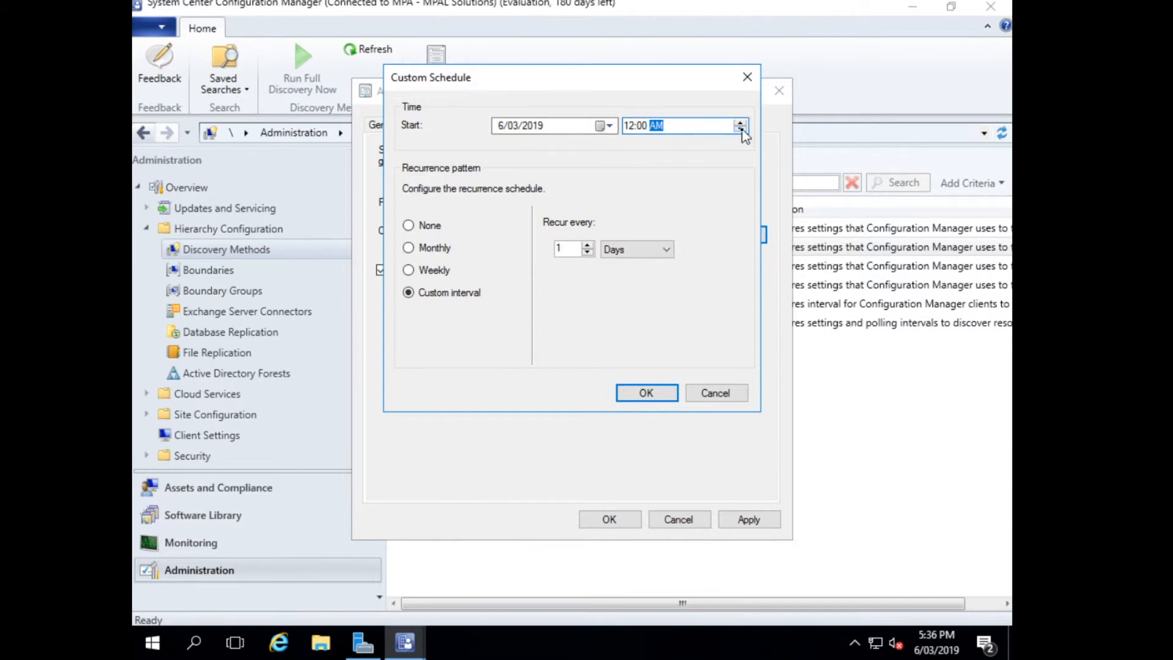
pyautogui.click(630, 125)
pyautogui.write('6')
pyautogui.click(655, 127)
pyautogui.click(648, 393)
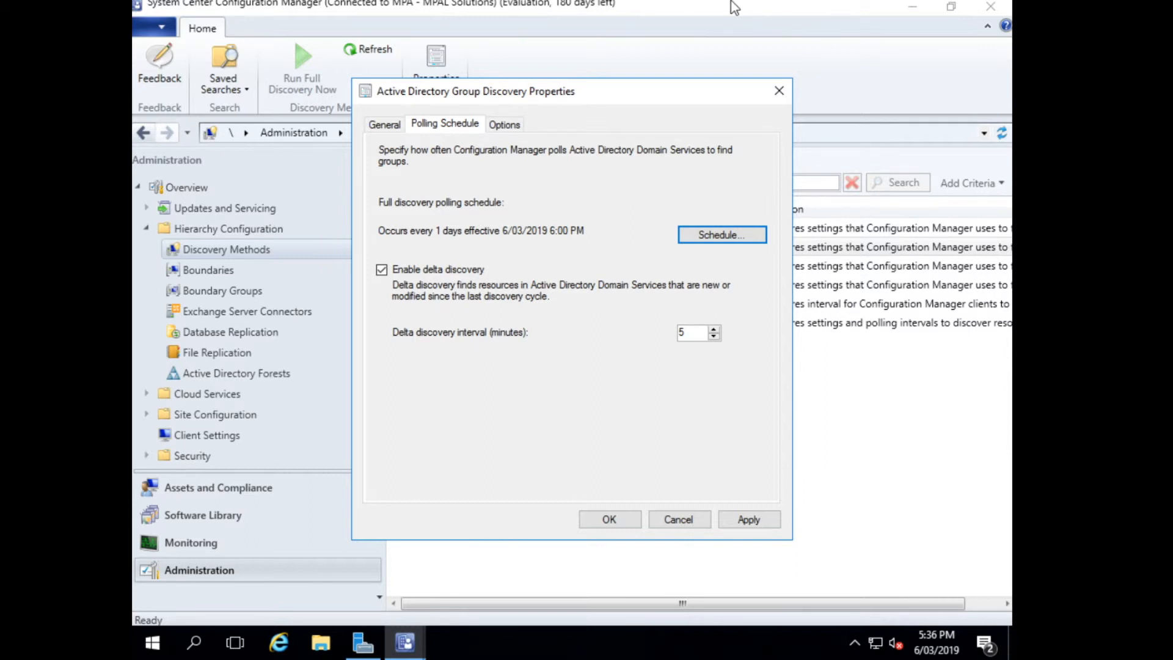
# Enable the logon, password update, and distribution group membership options for group discovery, and save with full discovery run as soon as possible.
pyautogui.click(510, 128)
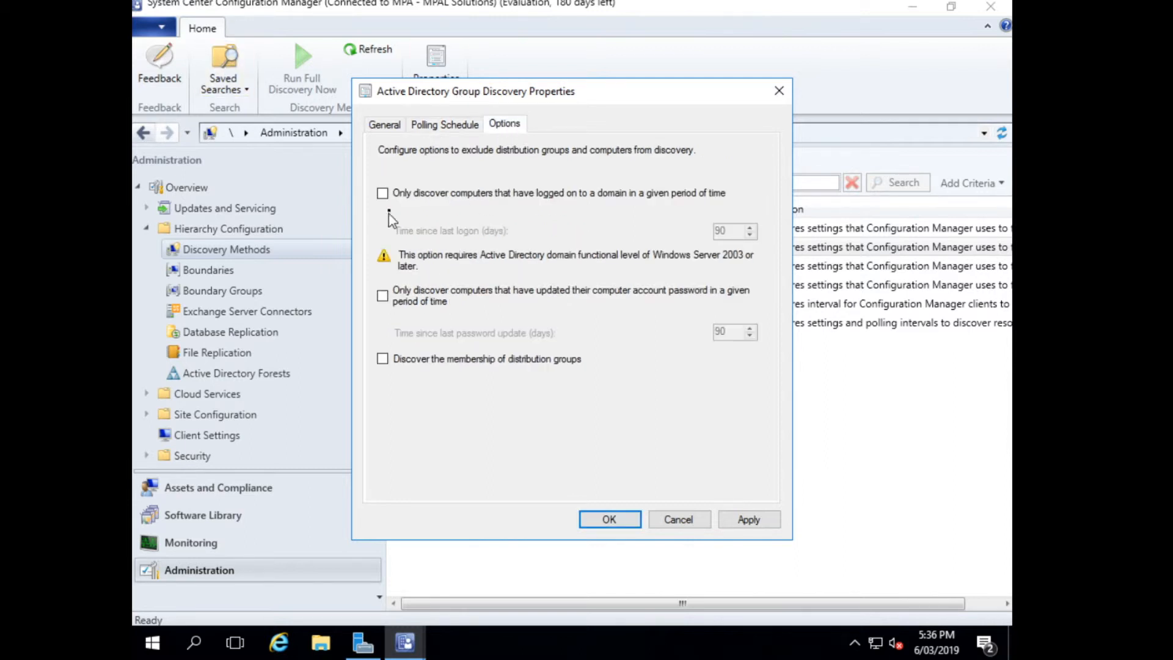
pyautogui.click(395, 196)
pyautogui.click(392, 302)
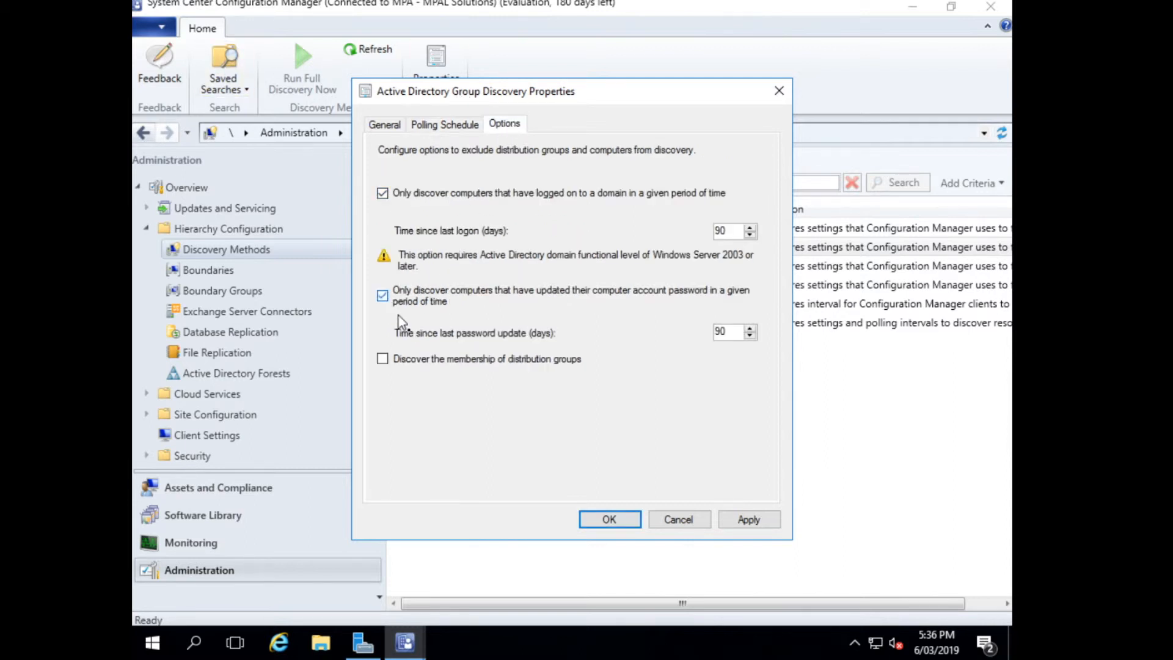
pyautogui.click(426, 362)
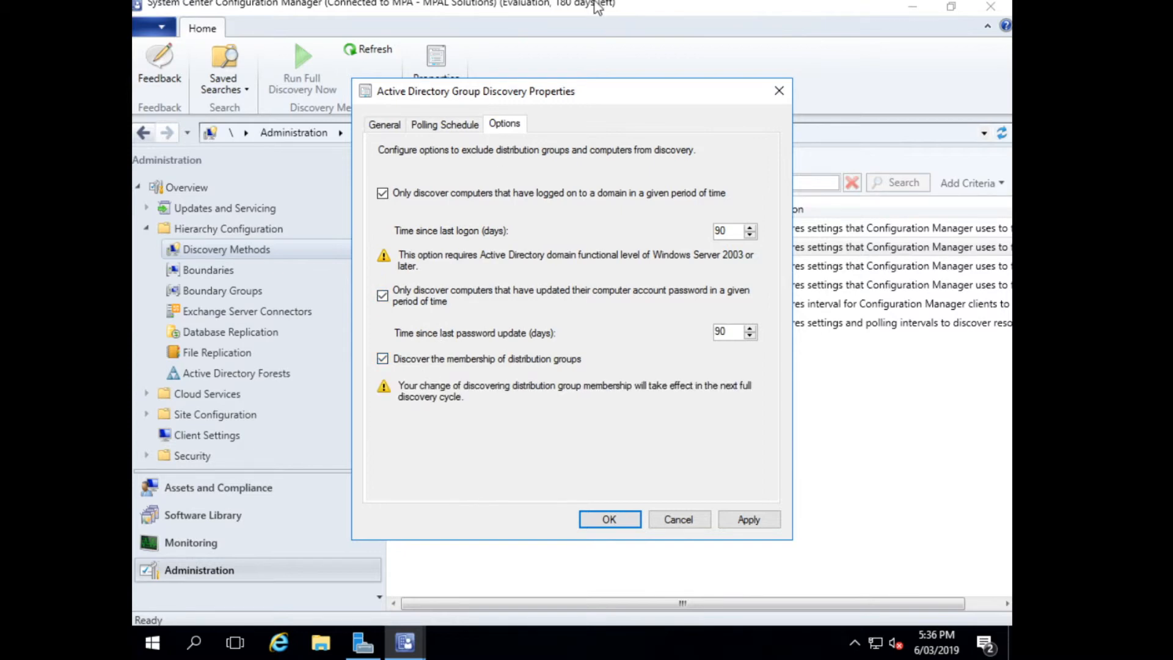
pyautogui.click(611, 520)
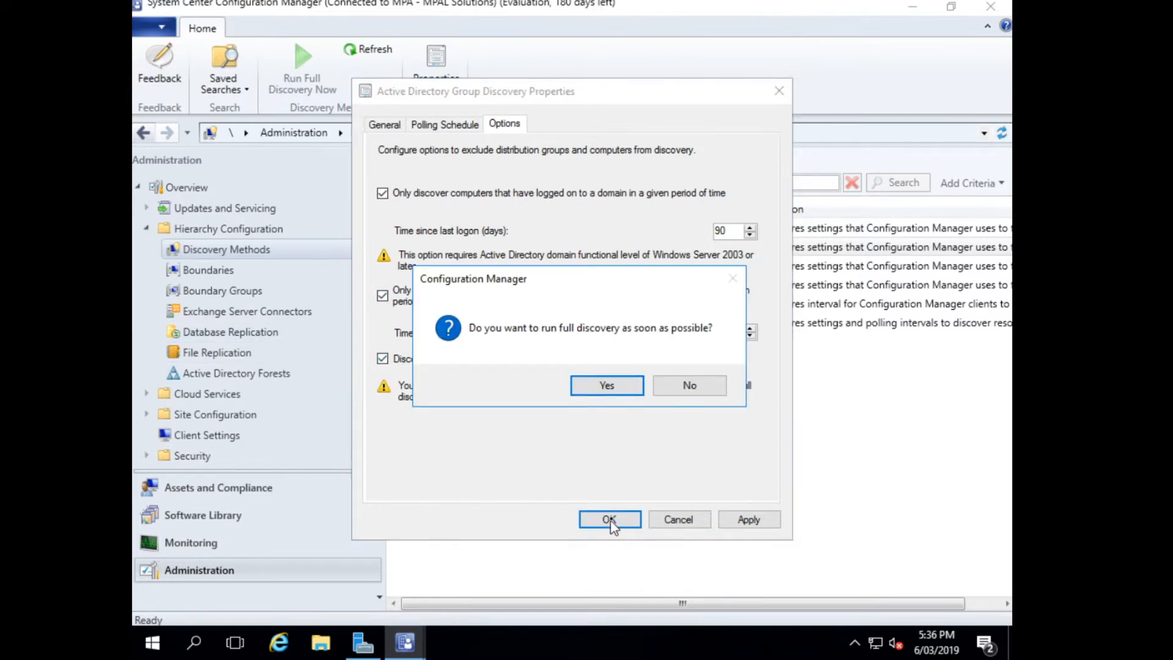
pyautogui.click(607, 385)
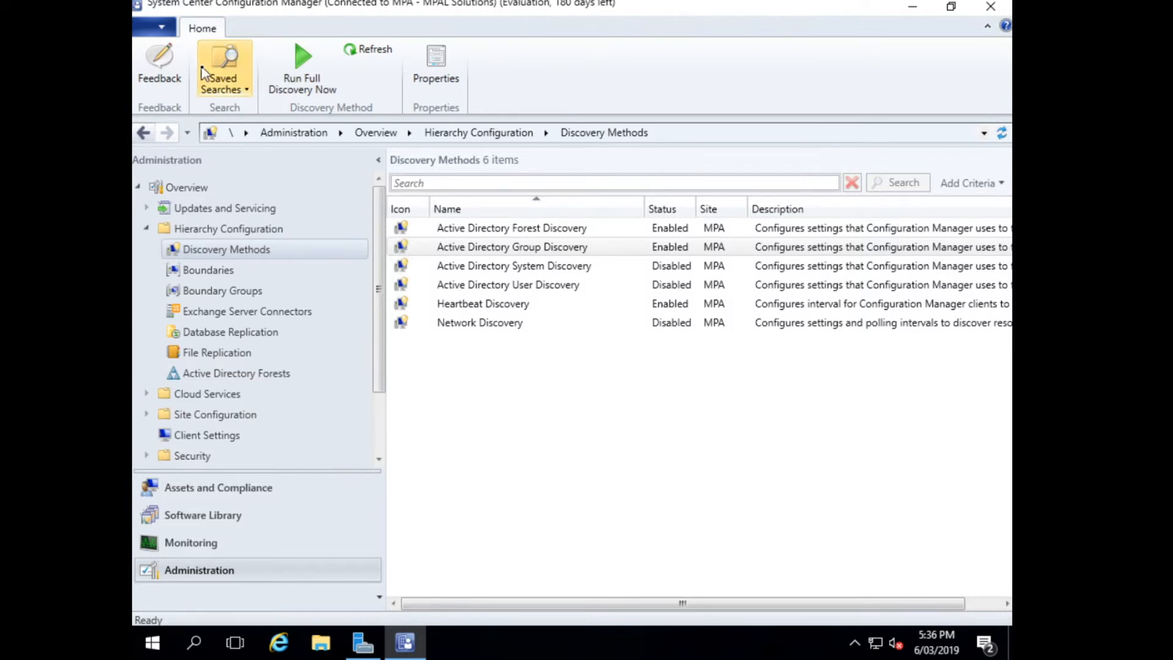
# Open the Active Directory System Discovery properties and enable the discovery method.
pyautogui.click(620, 267)
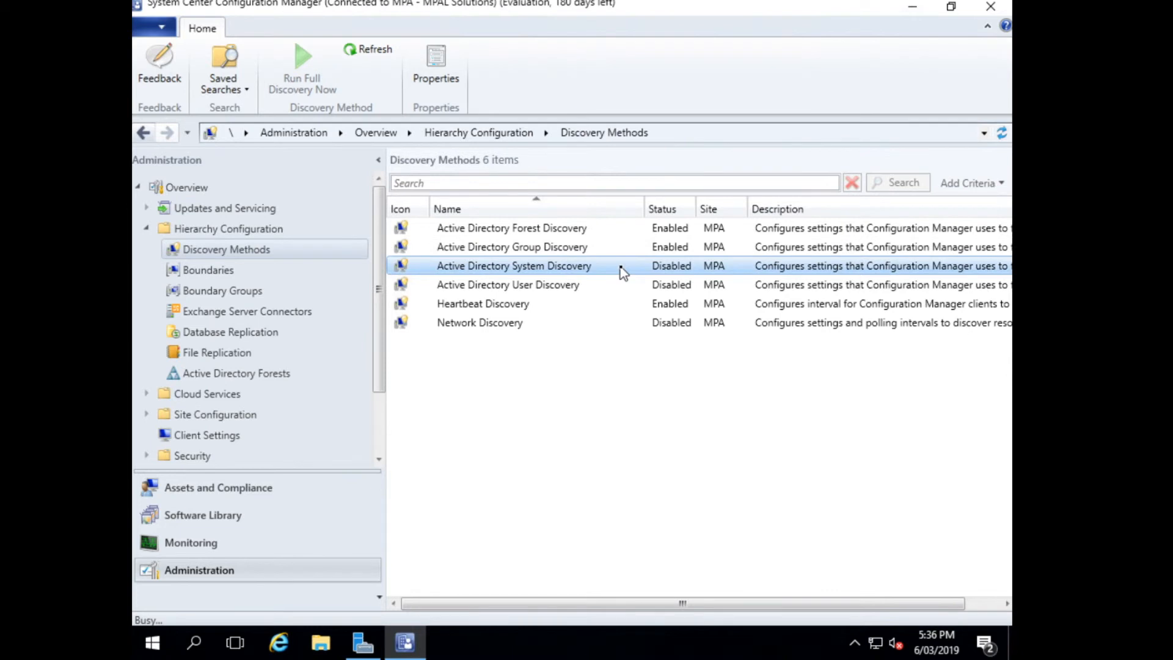
pyautogui.doubleClick(620, 269)
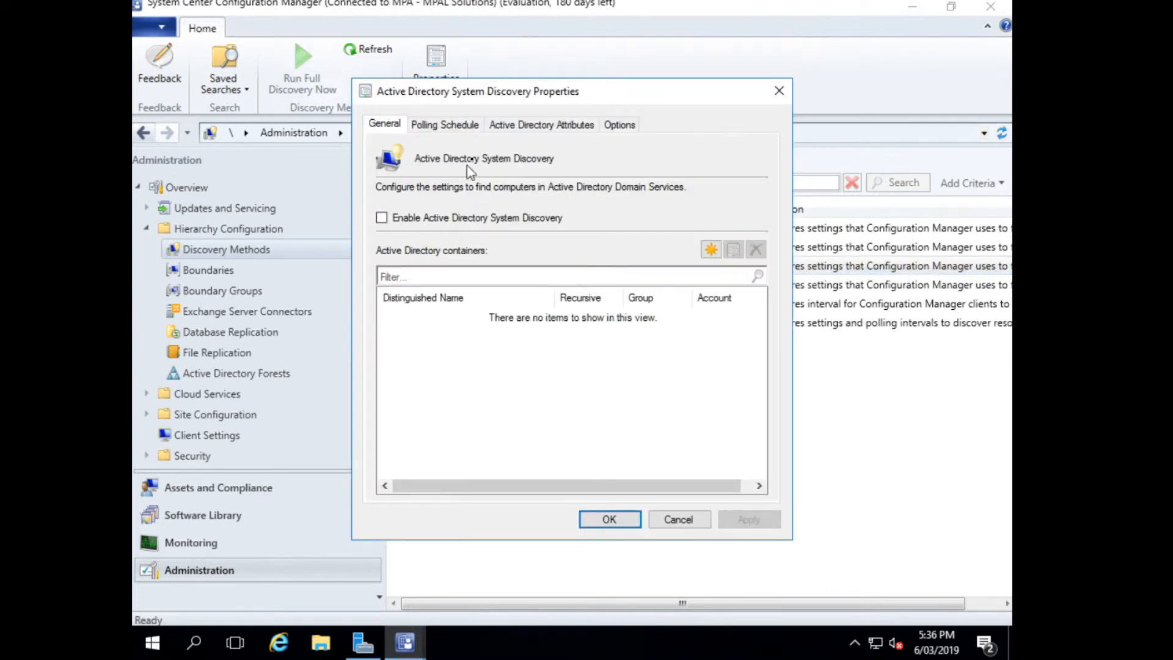
pyautogui.click(422, 219)
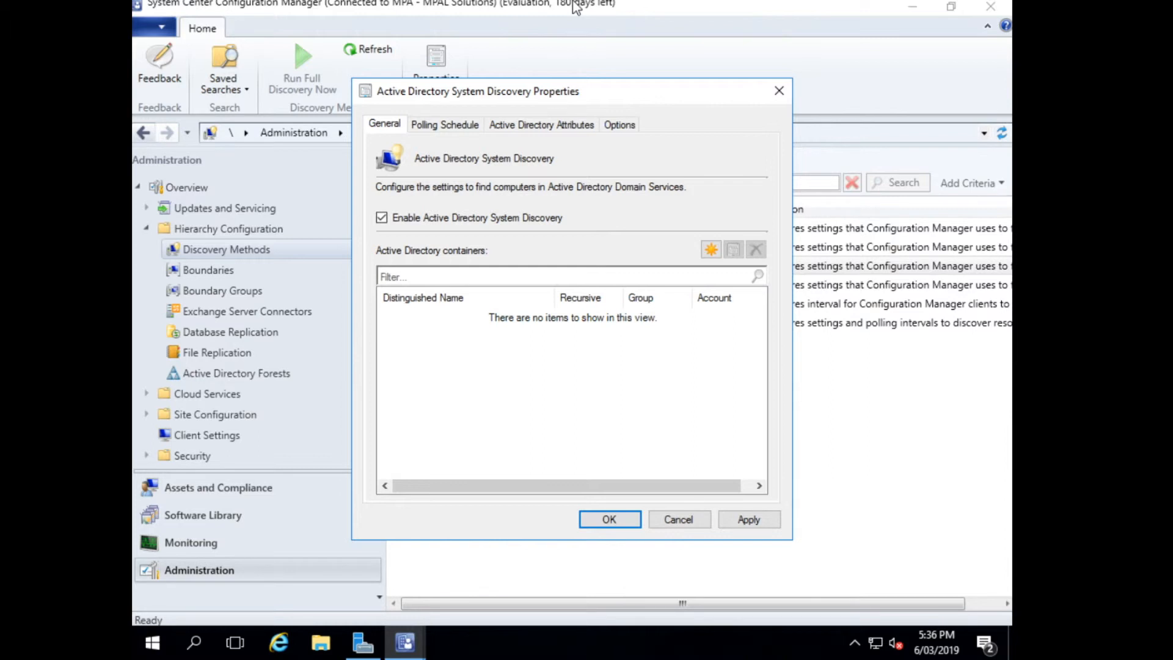
# Add rockwood.mynetgear.com MAIN OU as a recursively searched system discovery container and review its properties.
pyautogui.click(711, 249)
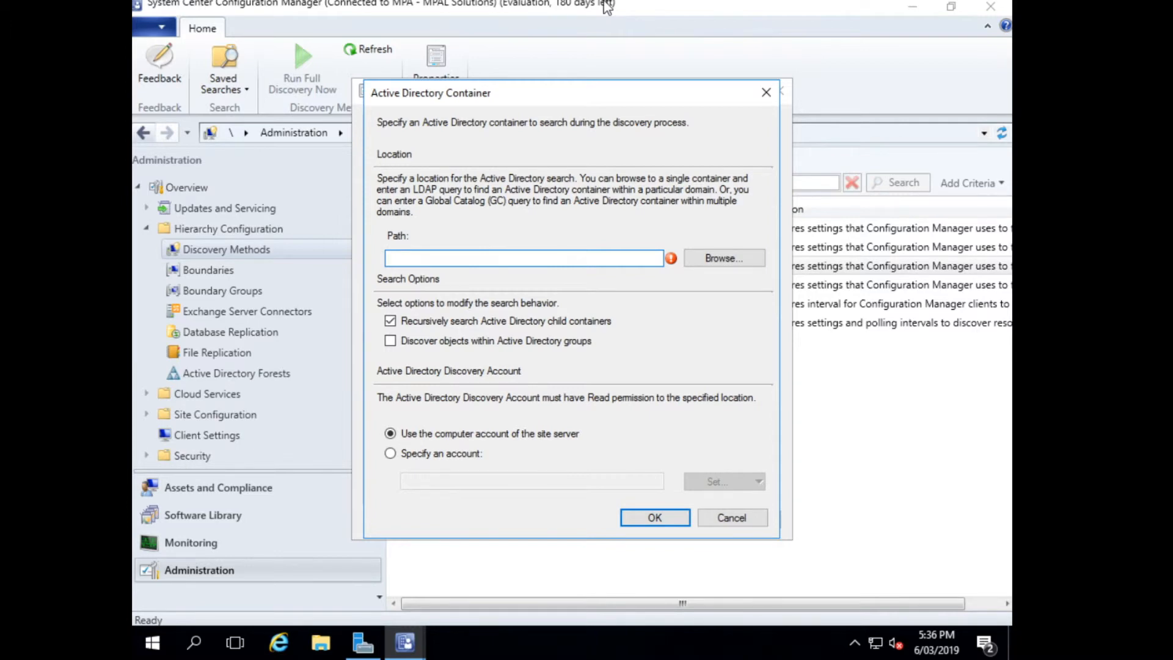
pyautogui.click(731, 259)
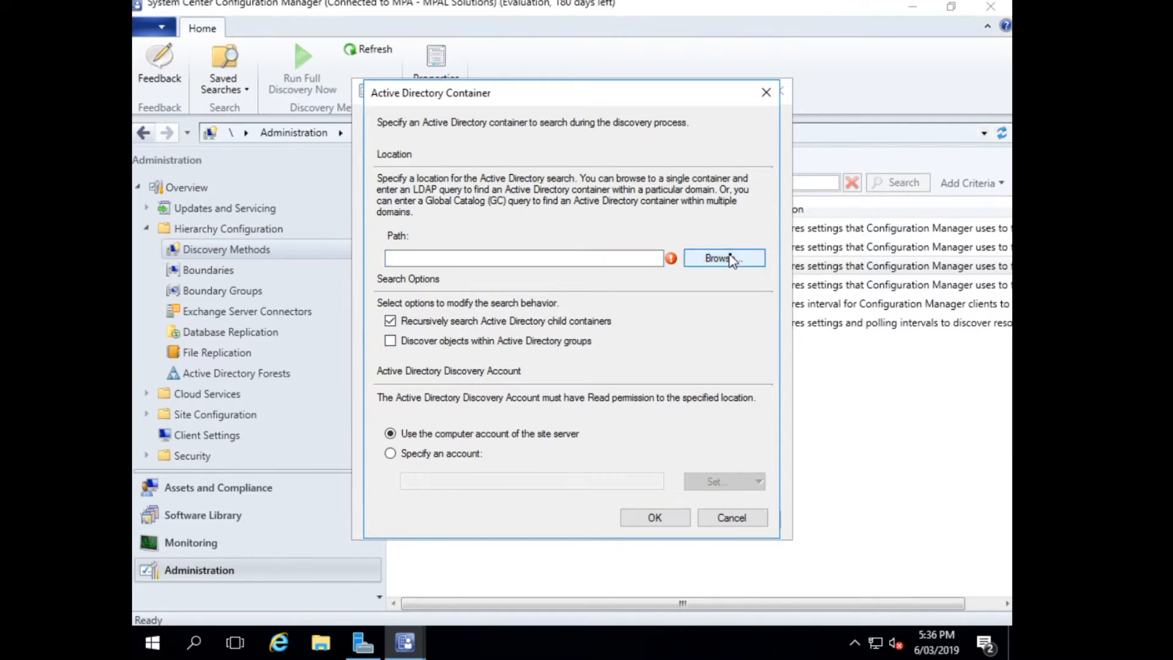
pyautogui.scroll(-1, 527, 315)
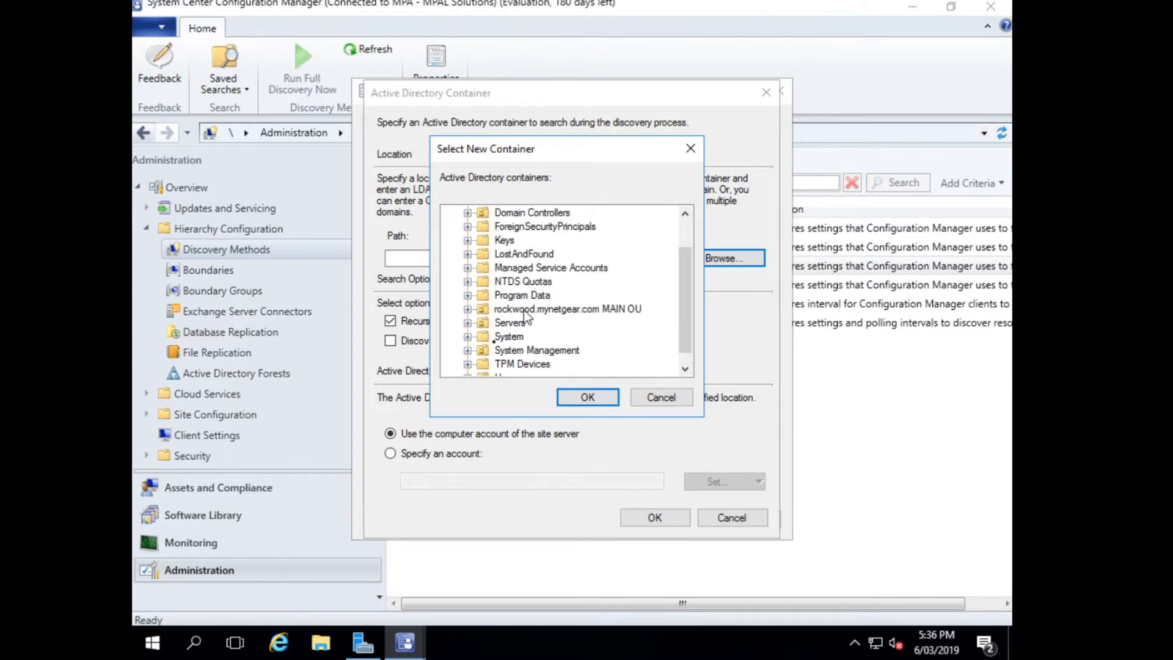
pyautogui.scroll(-1, 491, 306)
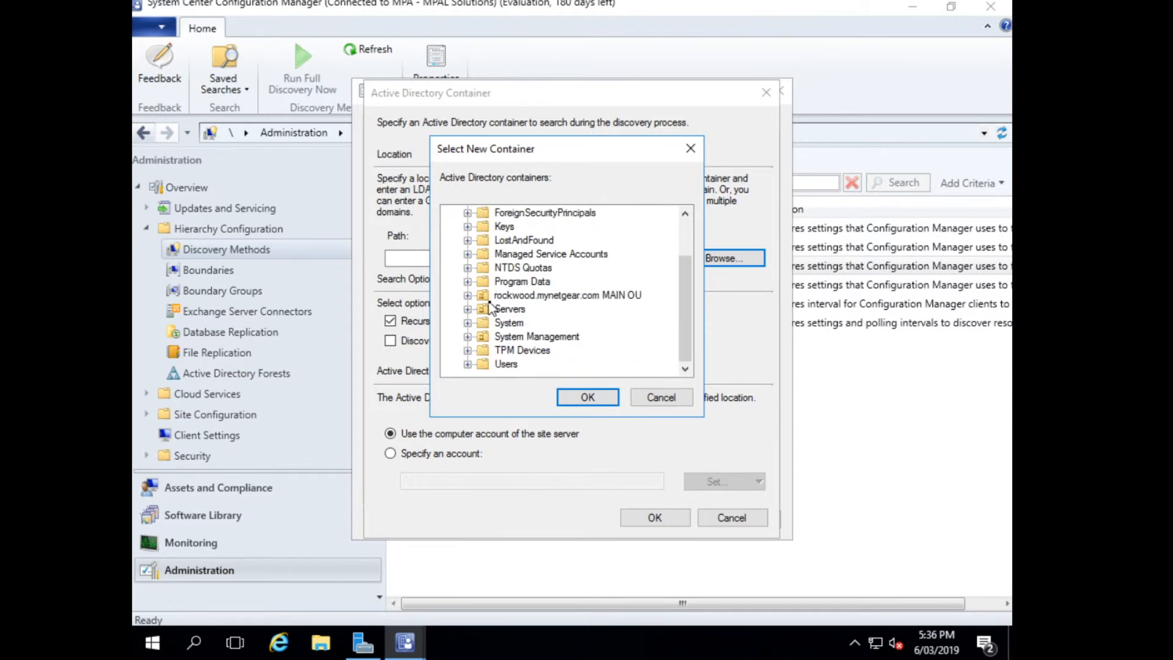
pyautogui.click(468, 295)
pyautogui.click(561, 297)
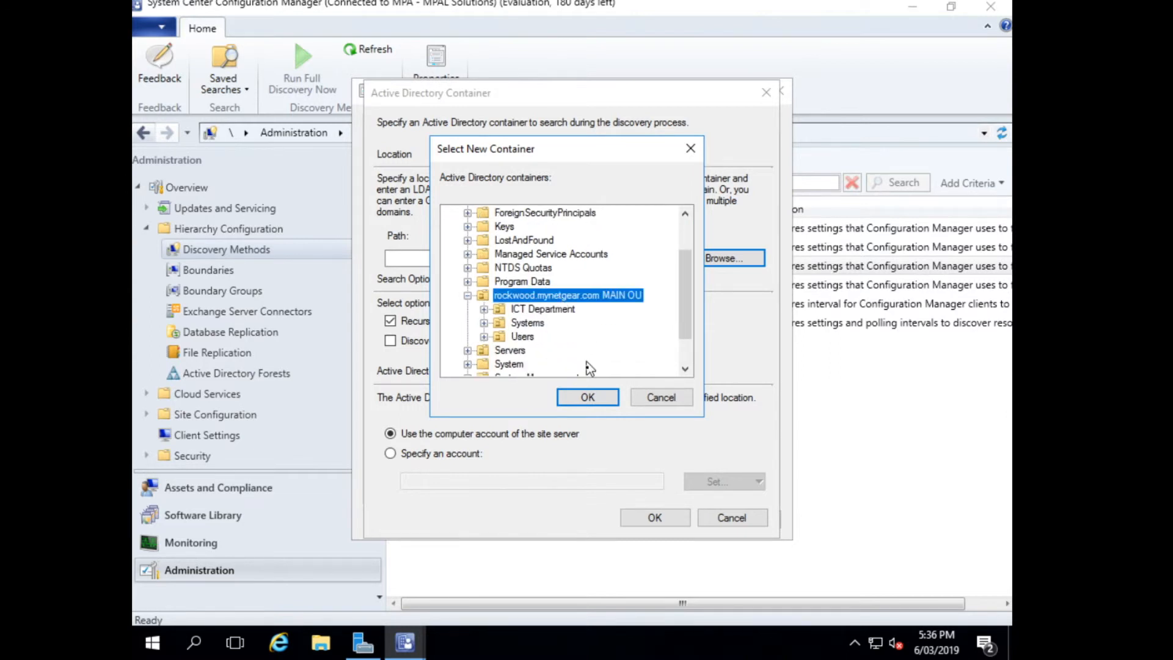
pyautogui.click(590, 396)
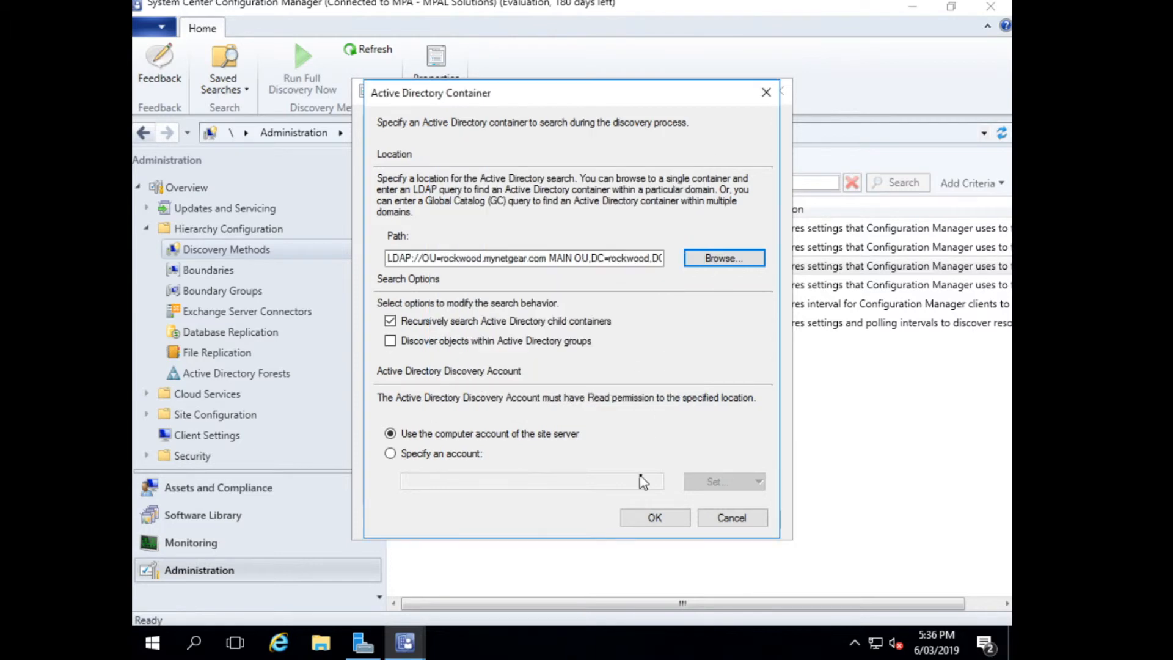
pyautogui.click(669, 517)
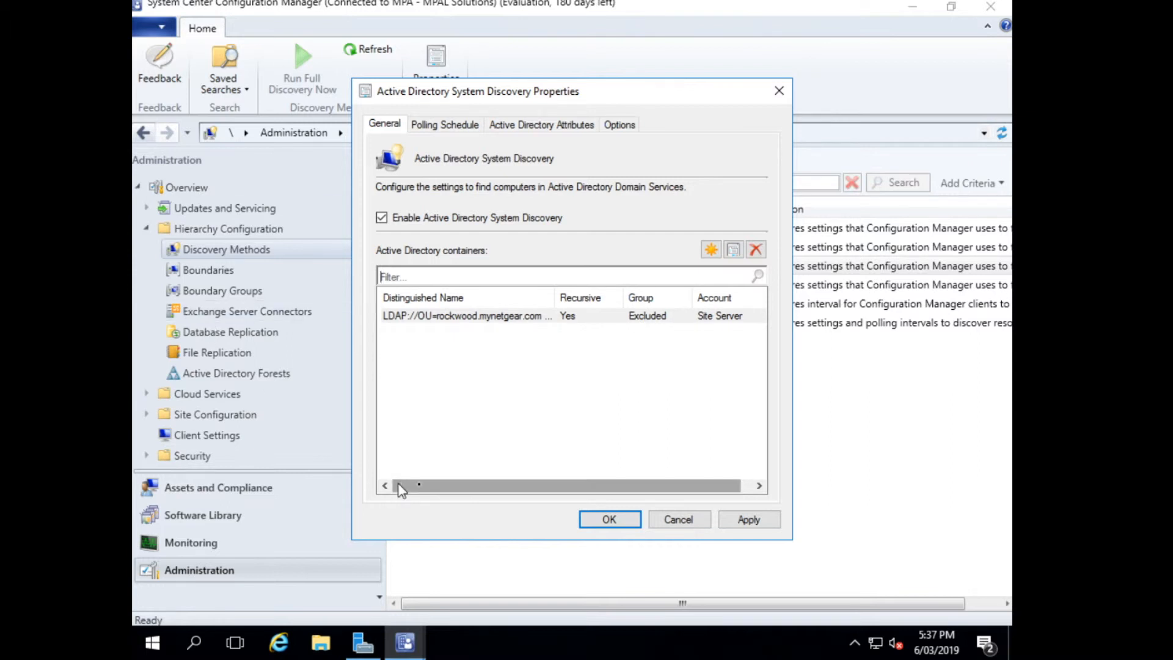
pyautogui.rightClick(689, 315)
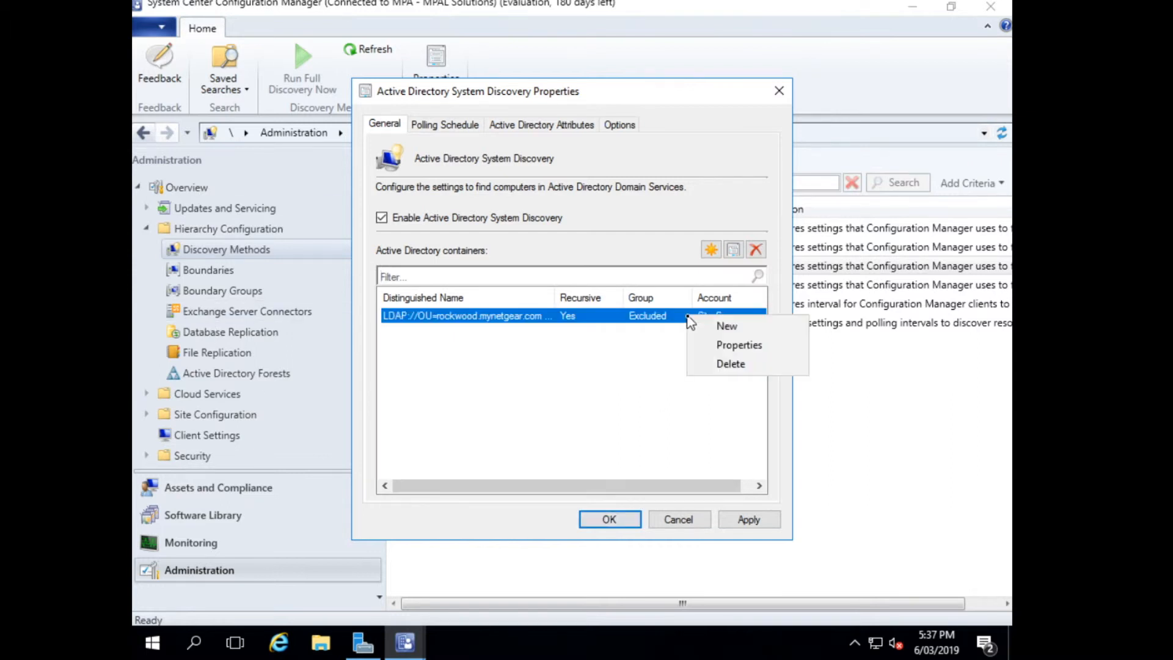
pyautogui.click(721, 343)
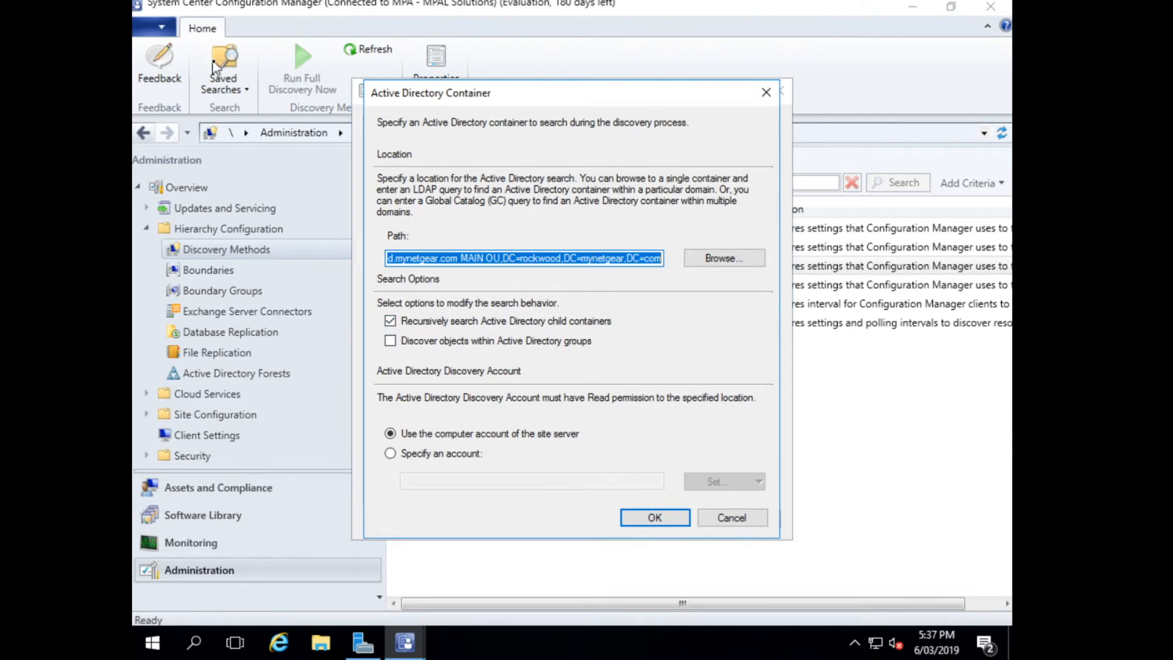
pyautogui.click(669, 517)
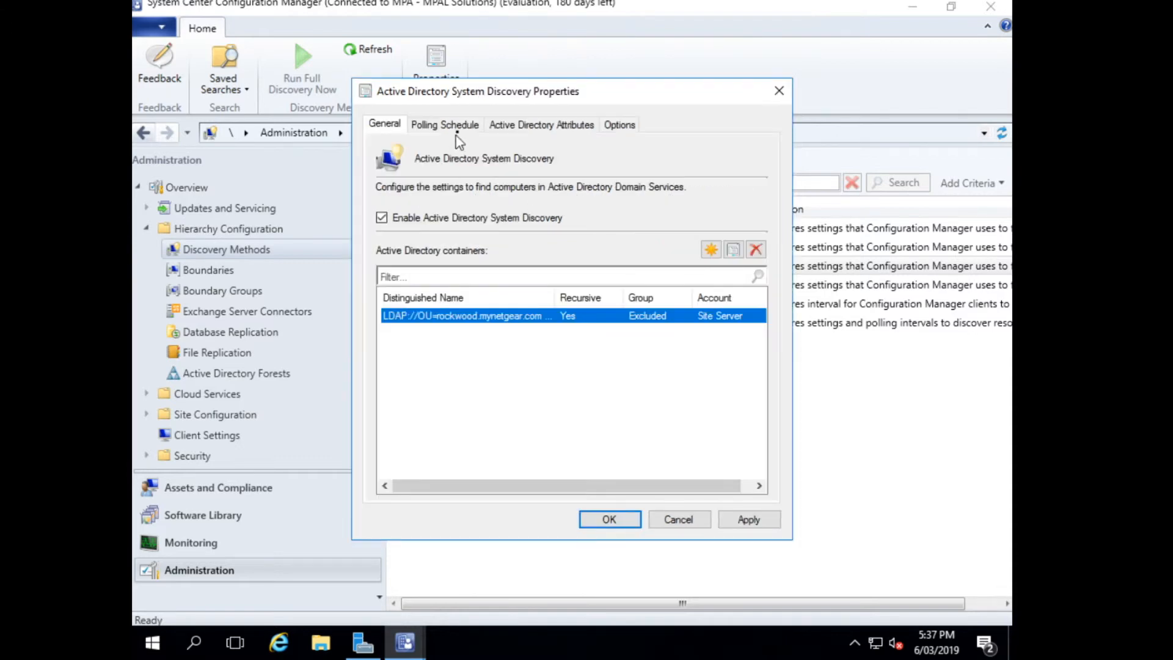
# Enable the domain logon and computer password update limits for system discovery, and save with full discovery run as soon as possible.
pyautogui.click(618, 124)
pyautogui.click(429, 207)
pyautogui.click(415, 293)
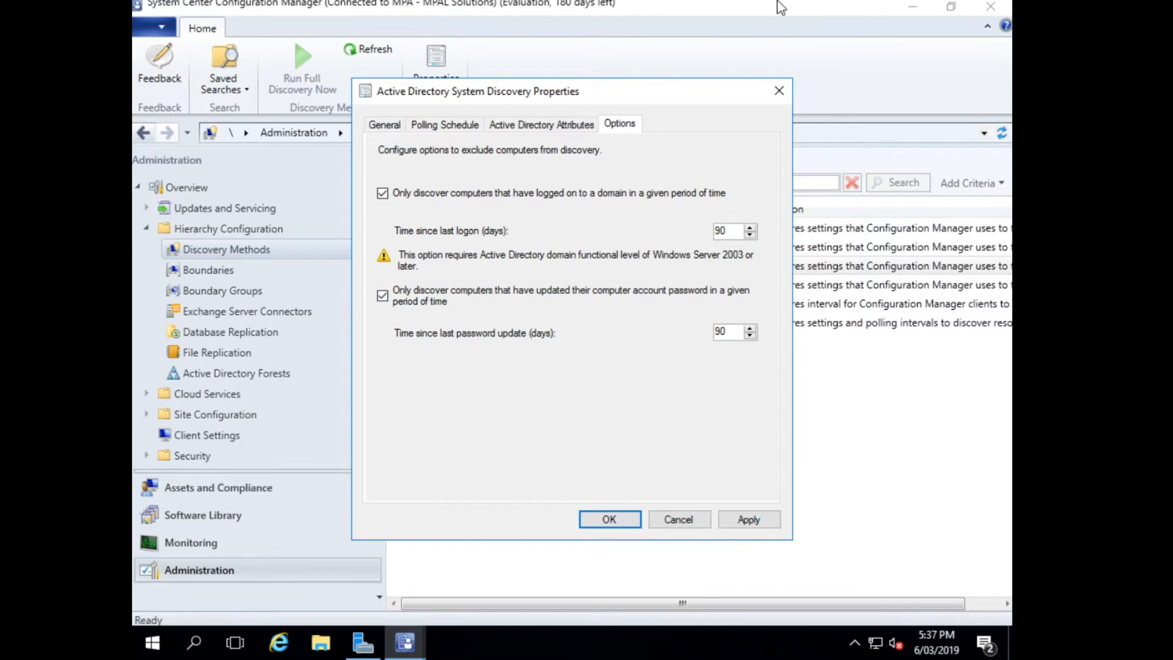
pyautogui.click(609, 519)
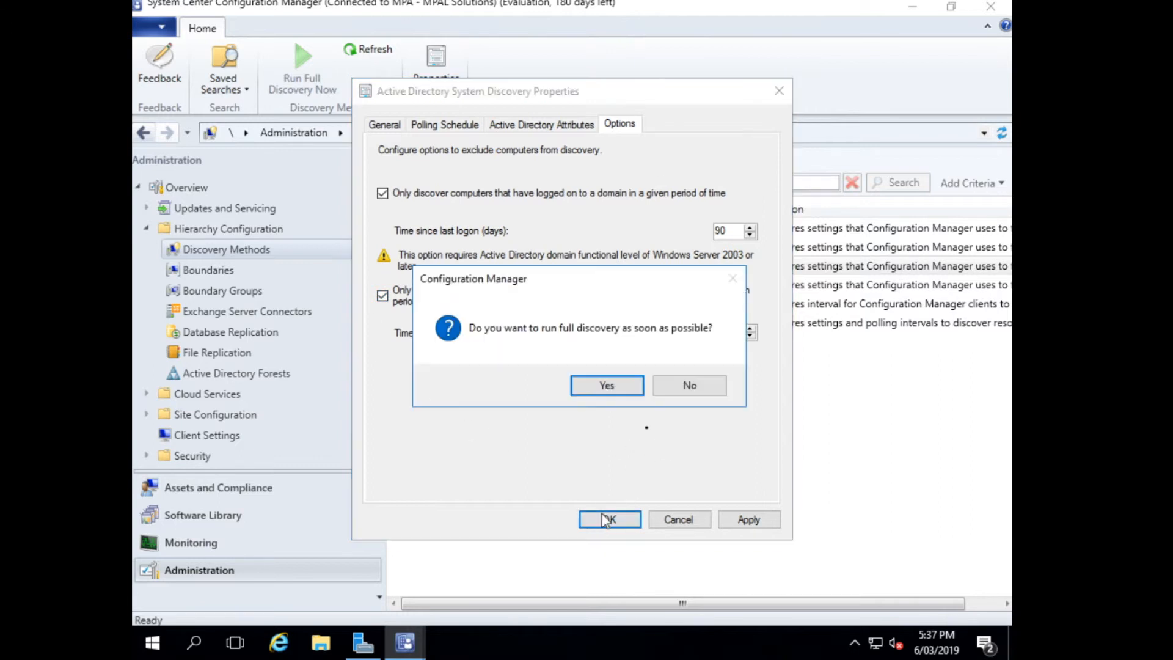
pyautogui.click(606, 385)
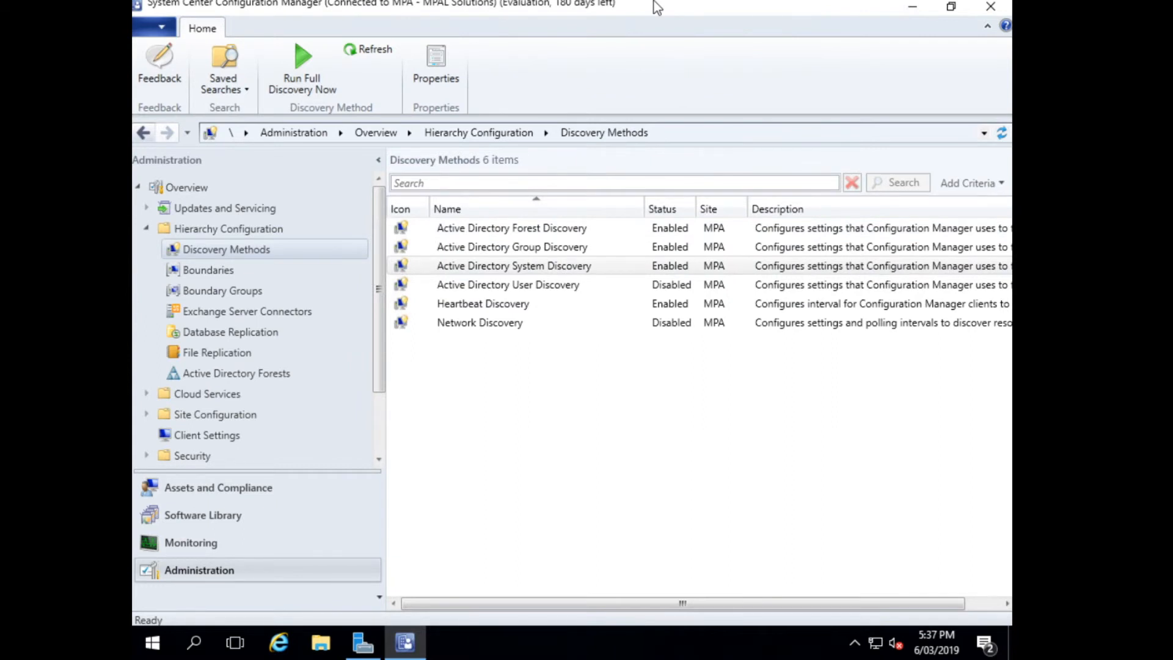
# Enable Active Directory User Discovery and add the Users OU under rockwood.mynetgear.com MAIN OU as its container.
pyautogui.doubleClick(489, 284)
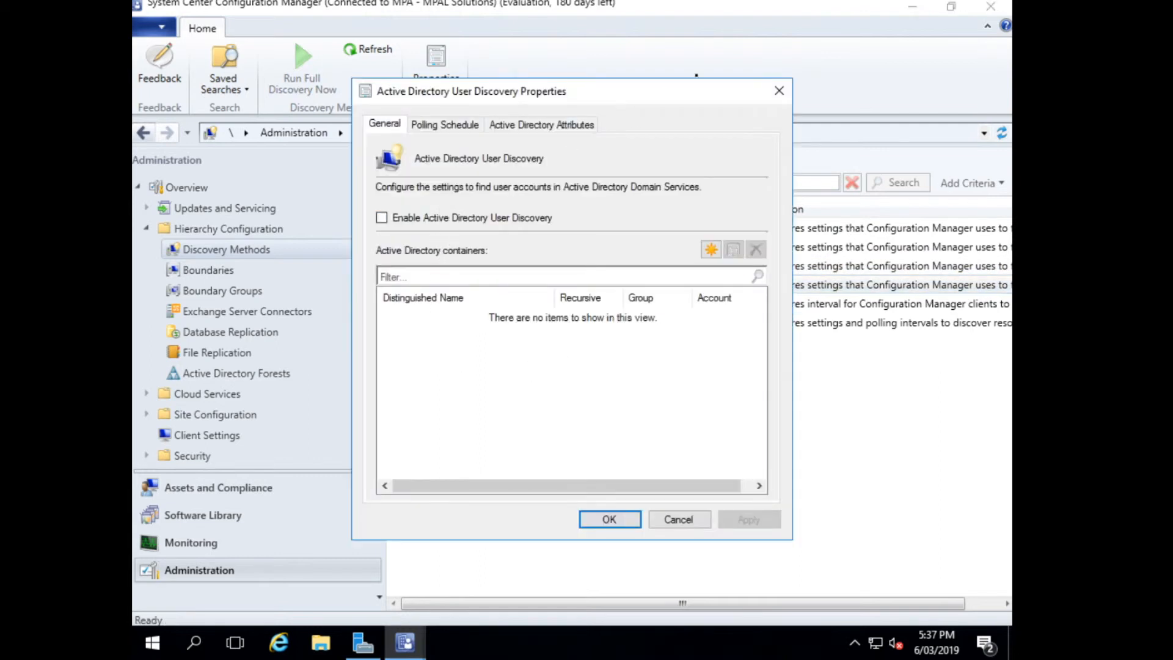
pyautogui.click(463, 218)
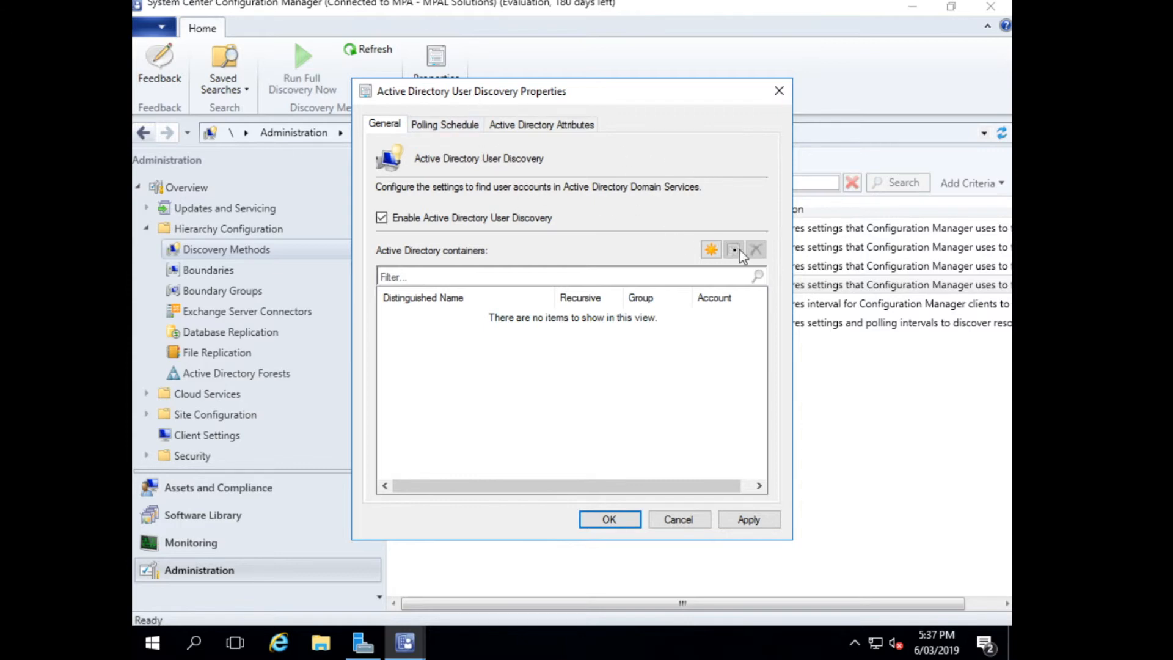
pyautogui.click(711, 249)
pyautogui.click(722, 256)
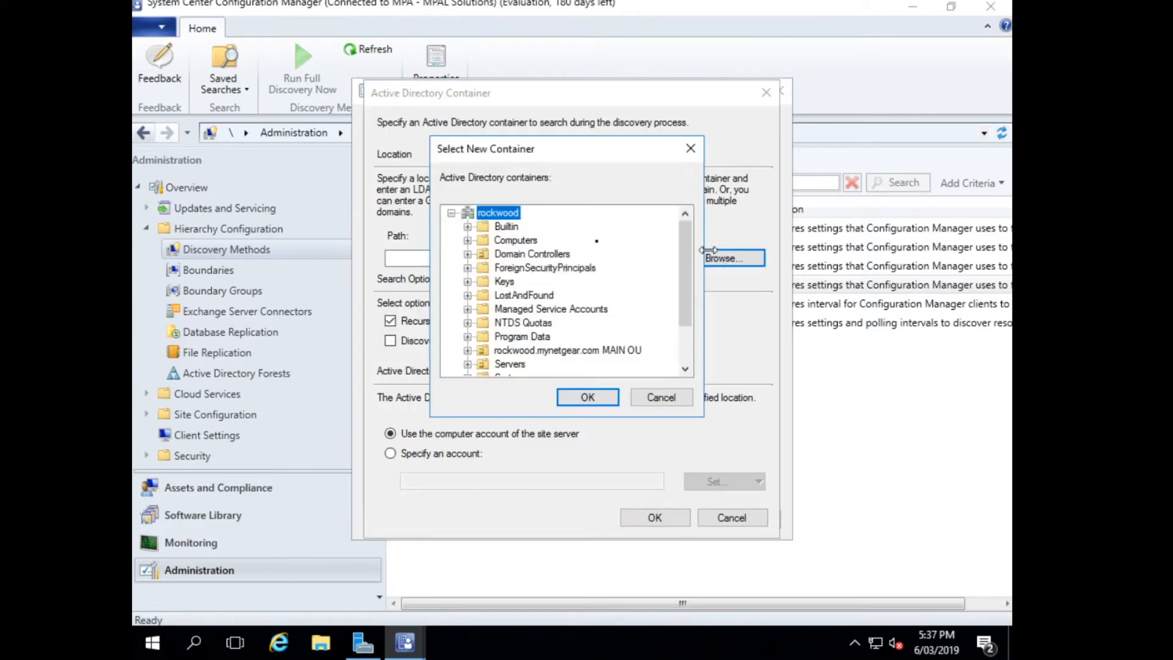
pyautogui.scroll(-2, 512, 350)
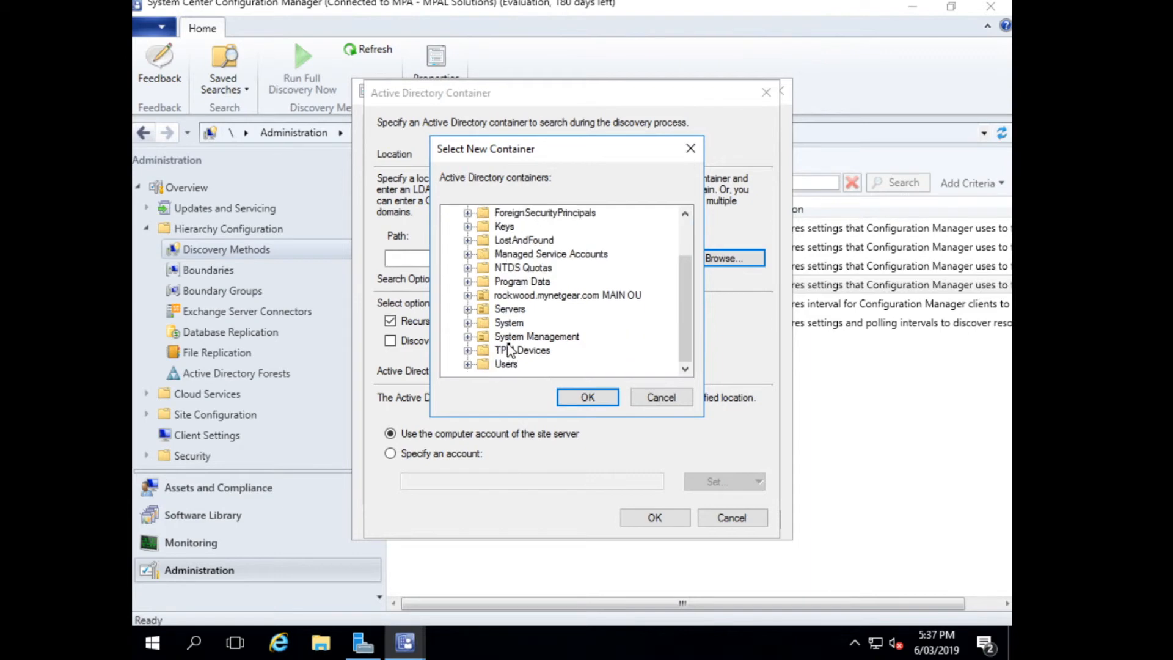
pyautogui.click(468, 295)
pyautogui.click(516, 340)
pyautogui.click(588, 398)
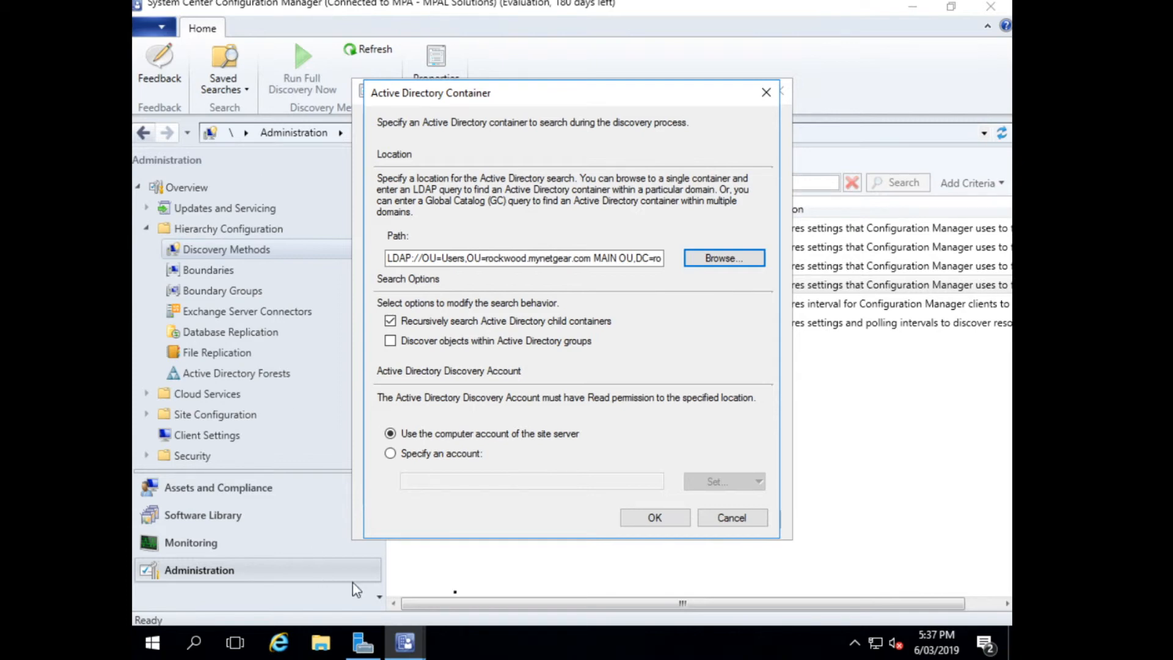
pyautogui.click(649, 517)
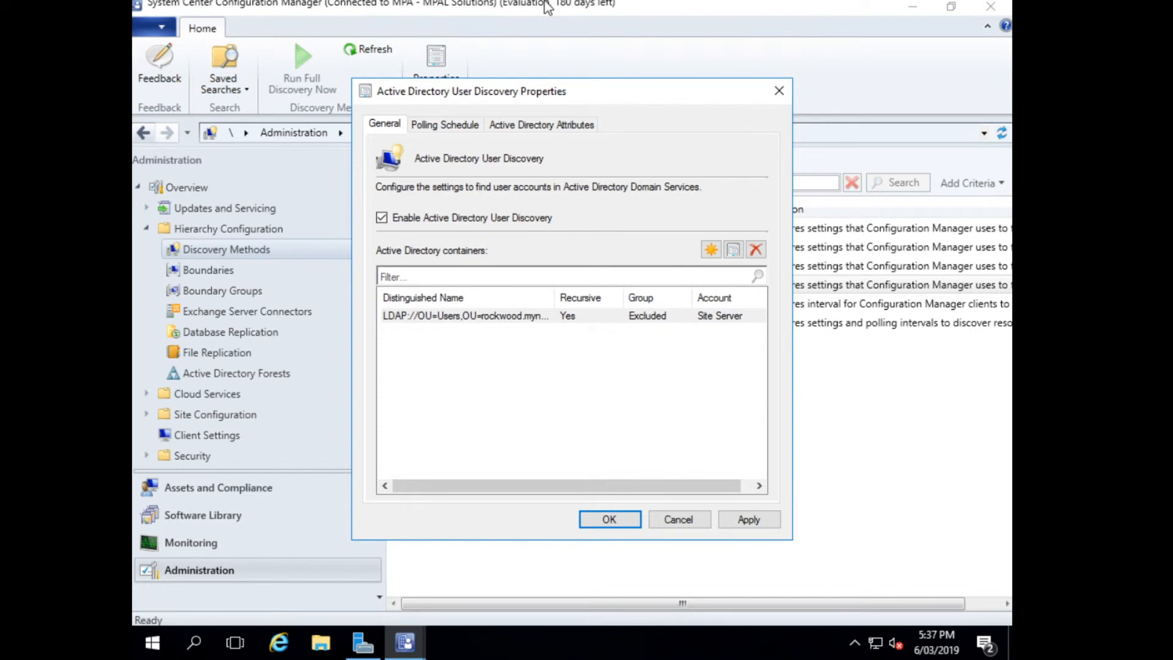
# Save the user discovery settings and run full discovery as soon as possible.
pyautogui.click(610, 518)
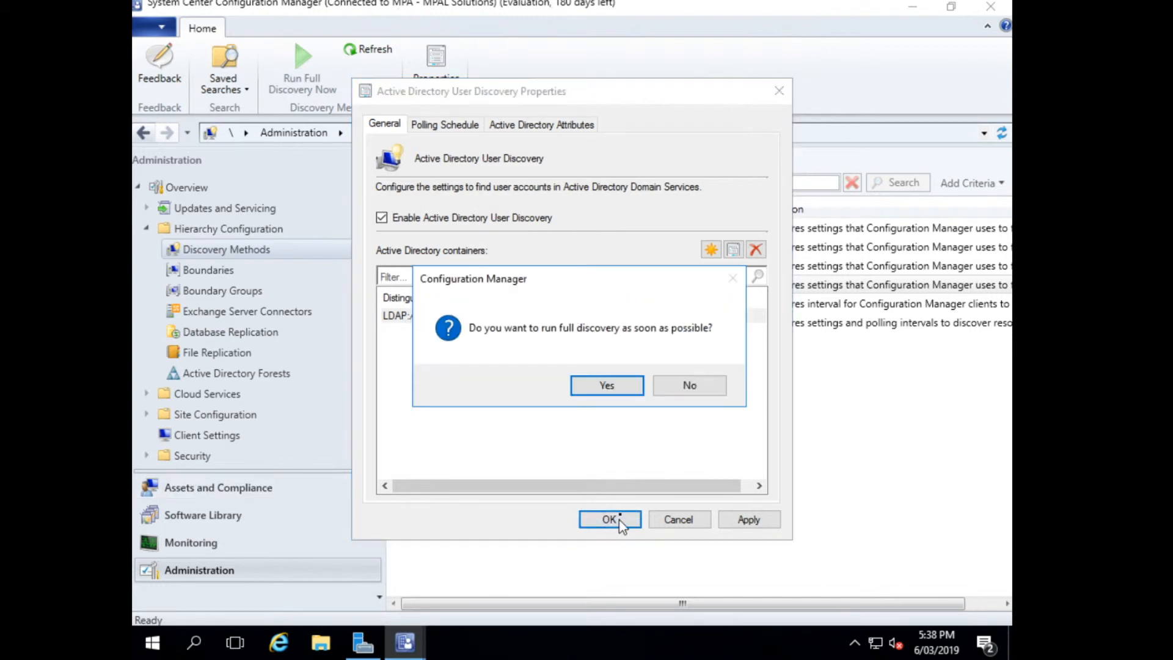
pyautogui.click(607, 386)
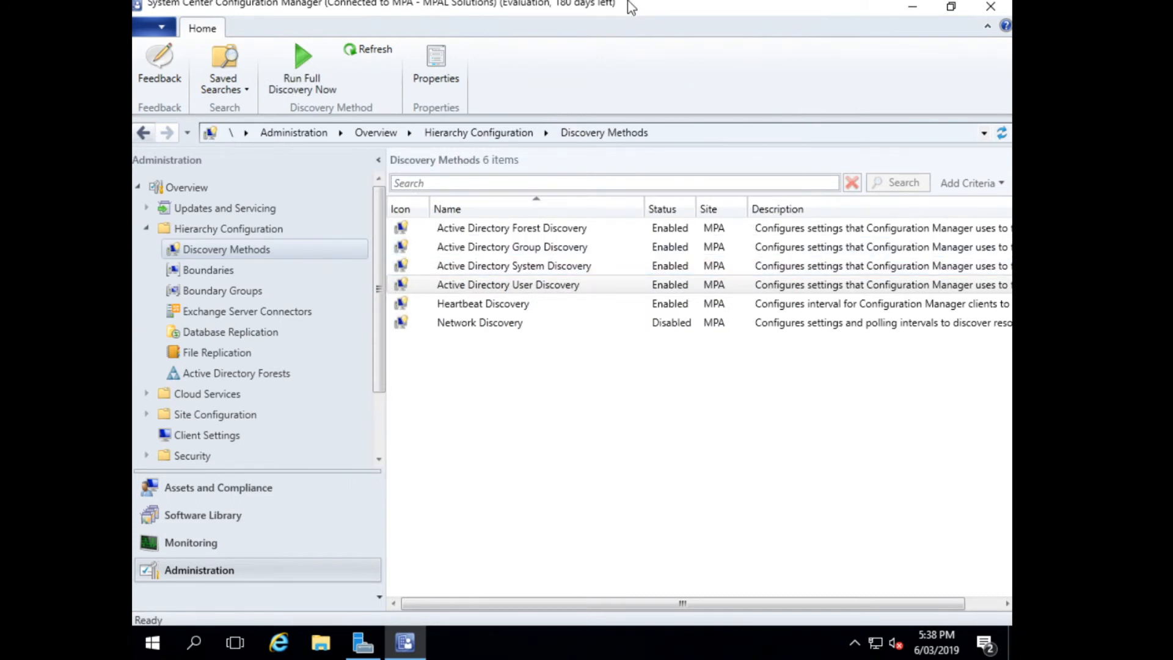
# Check the existing boundaries and start a new boundary group named Boundary Group 1.
pyautogui.click(176, 270)
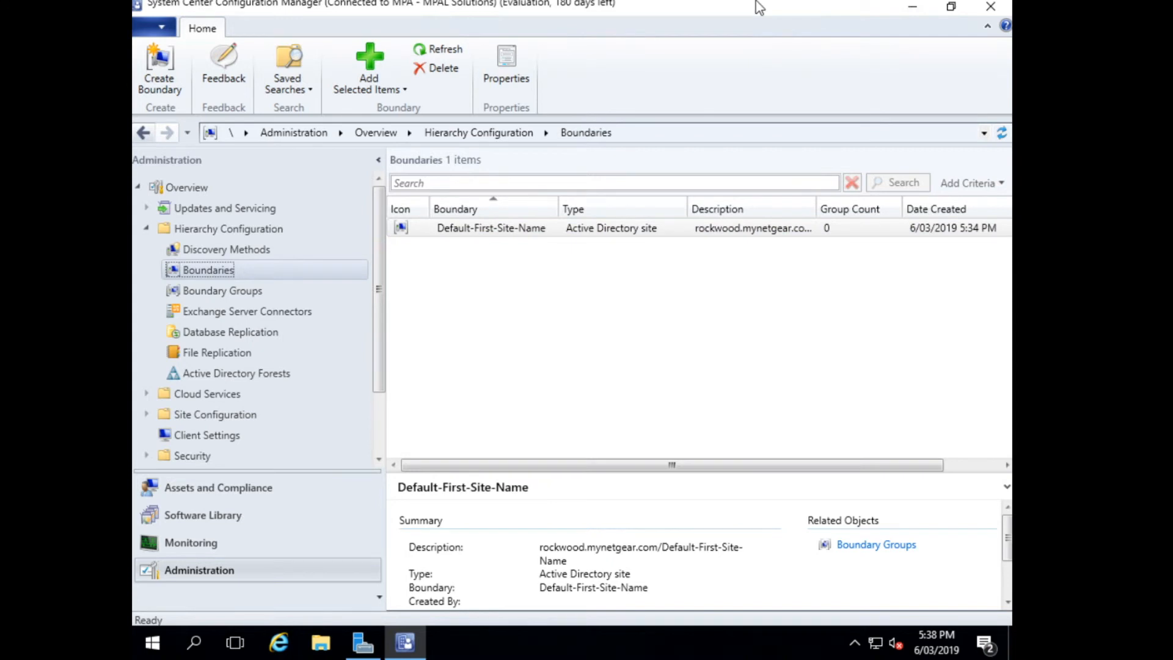
pyautogui.click(218, 295)
pyautogui.rightClick(218, 294)
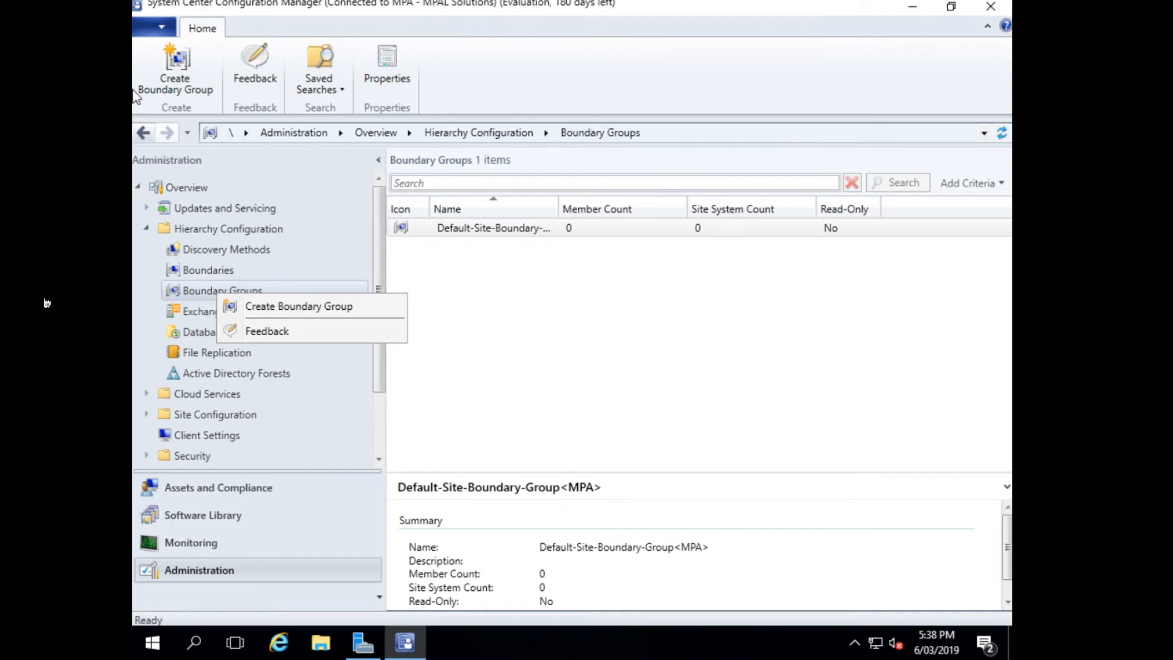
pyautogui.click(227, 308)
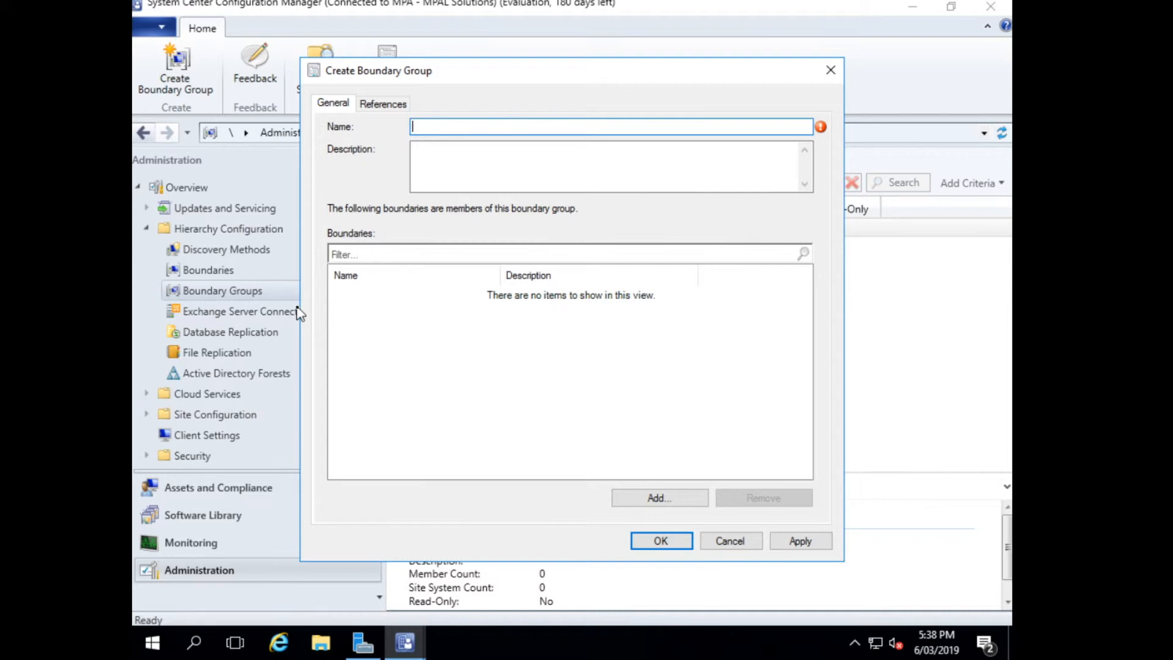
pyautogui.write('Boundary Group 1')
# Add the Default-First-Site-Name boundary to the new boundary group and apply the change.
pyautogui.click(654, 497)
pyautogui.click(403, 259)
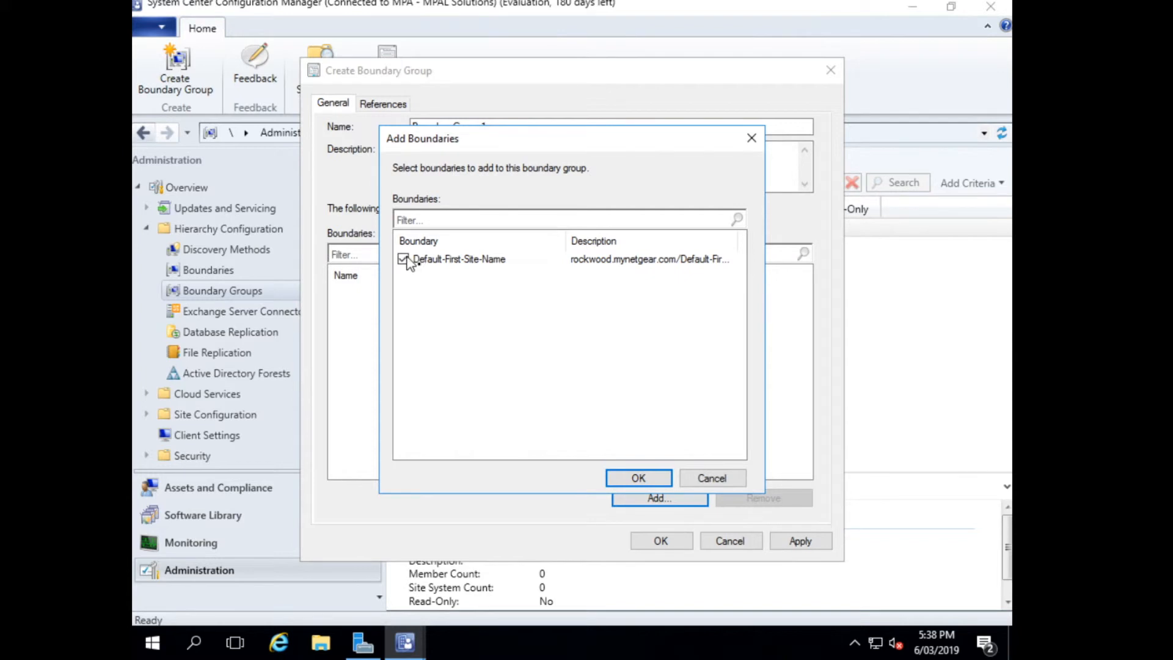
pyautogui.click(649, 478)
pyautogui.click(798, 534)
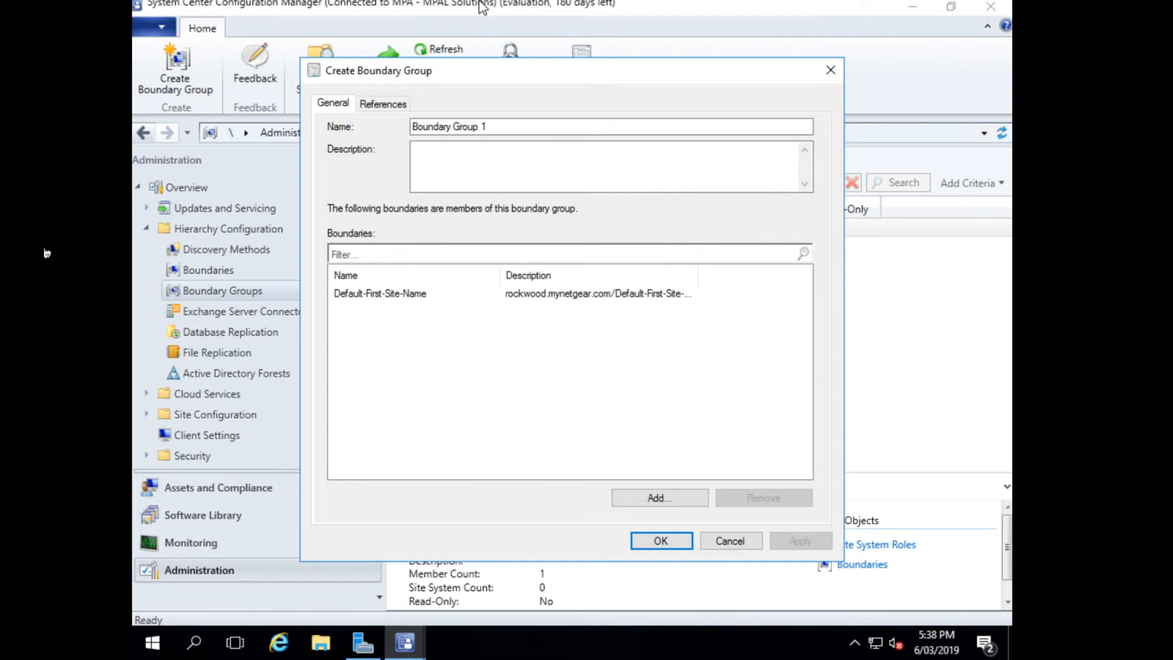
# Use the boundary group for site assignment to MPA-MPAL Solutions, add the site system server \\Deploy01.rockwood.mynetgear.com, and save the group.
pyautogui.click(385, 104)
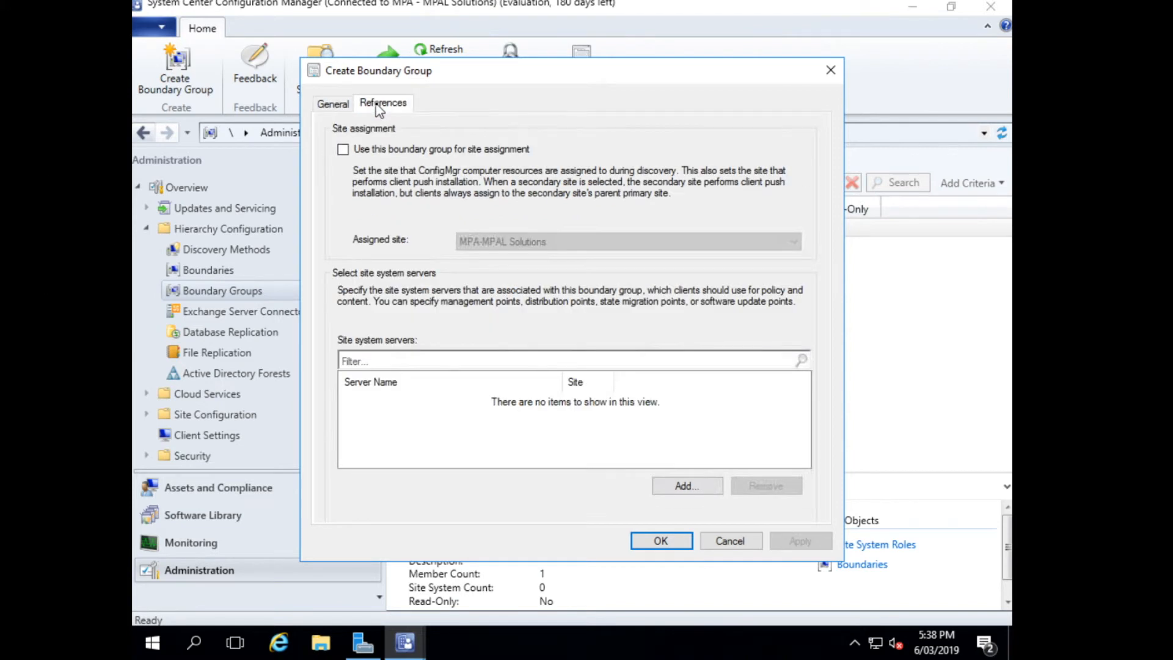
pyautogui.click(389, 151)
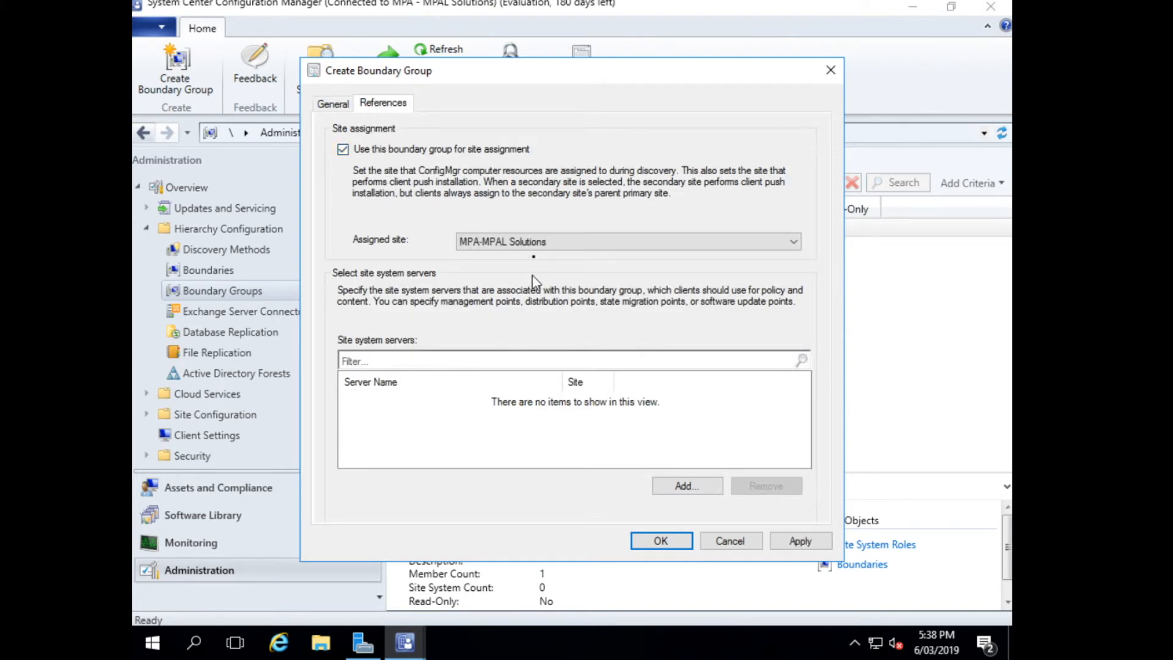
pyautogui.click(695, 487)
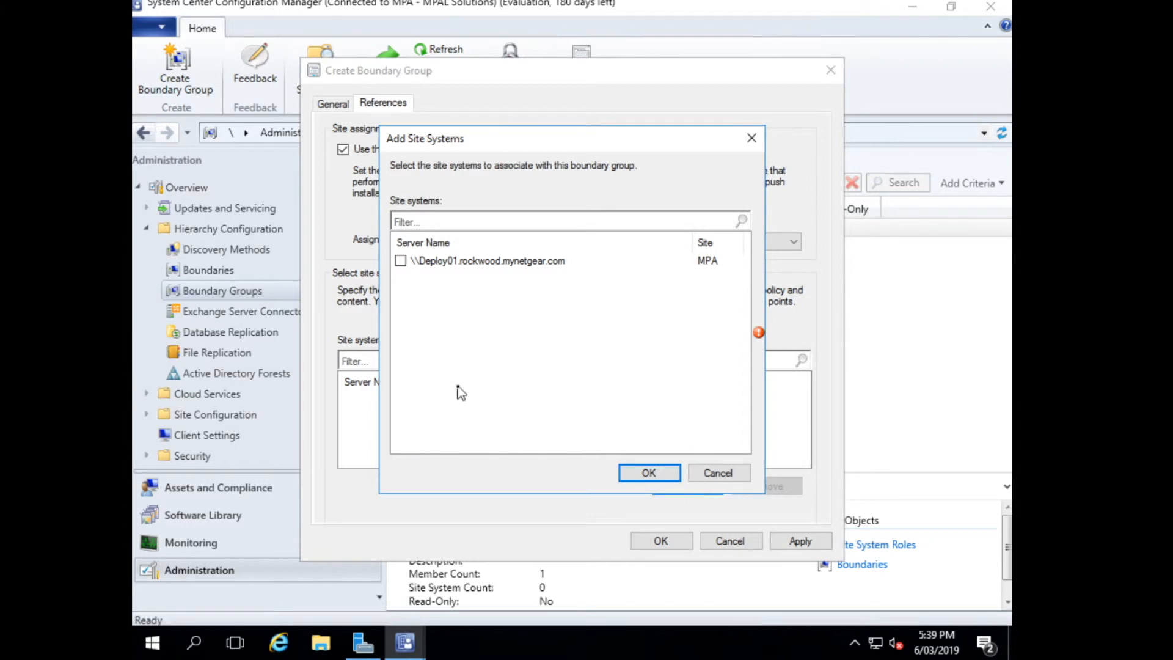
pyautogui.click(400, 261)
pyautogui.click(647, 476)
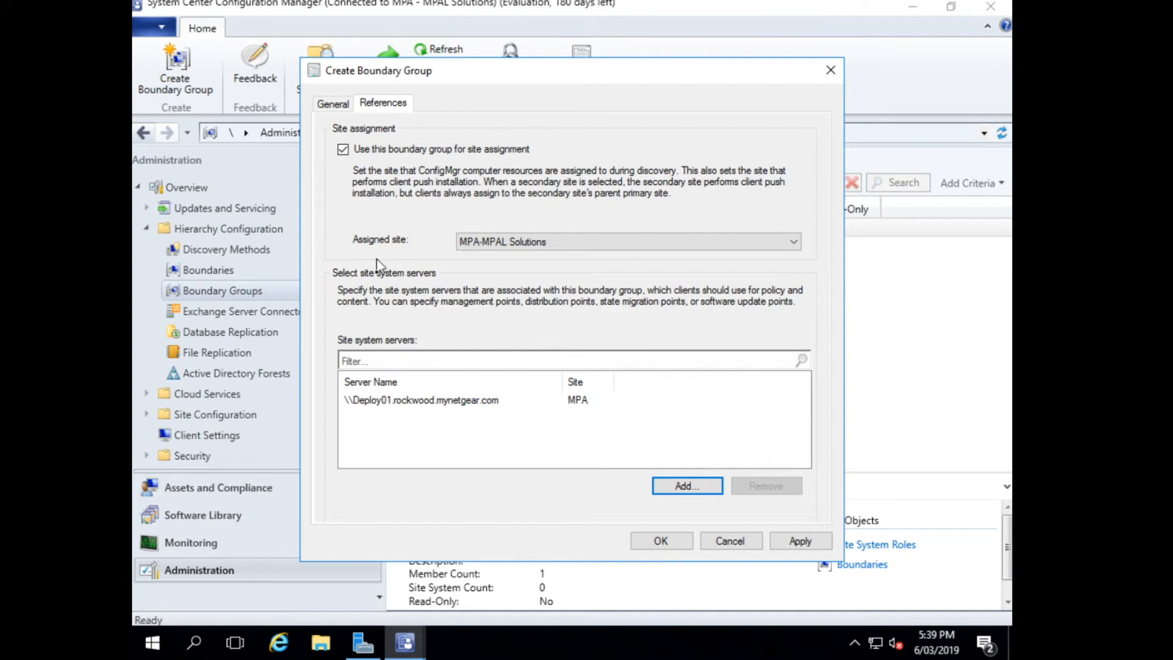
pyautogui.click(669, 541)
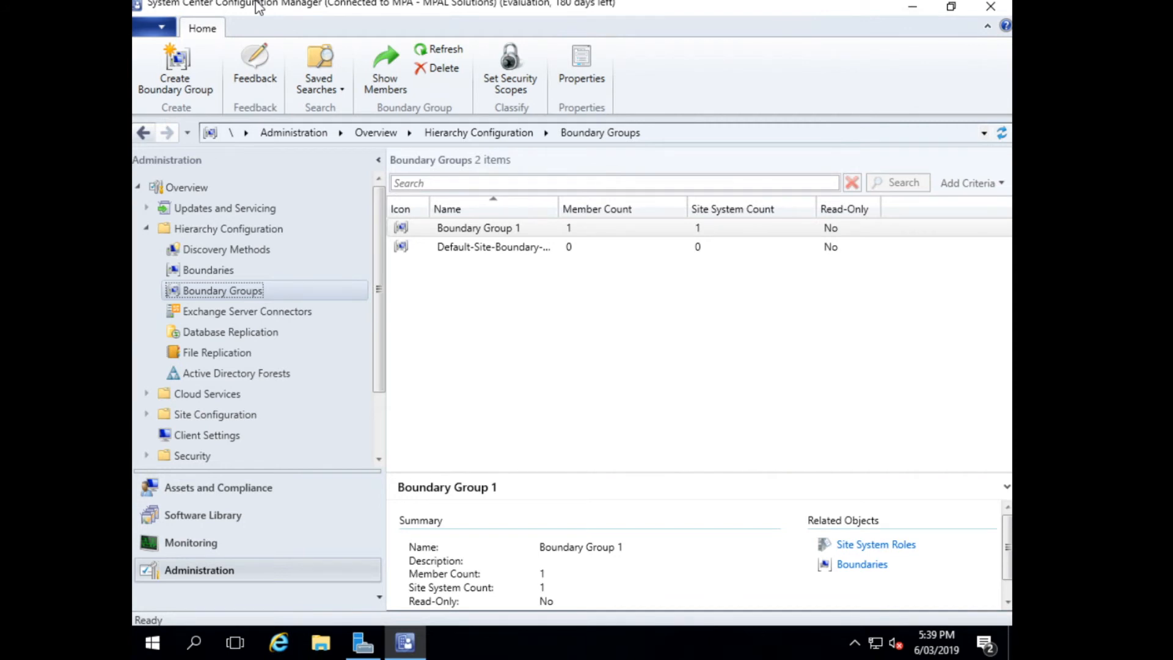
# Switch to OneNote, follow the stage 4 site system roles guide link in the Review Log, and minimize the notebook.
pyautogui.hotkey('ctrl', 'Left')
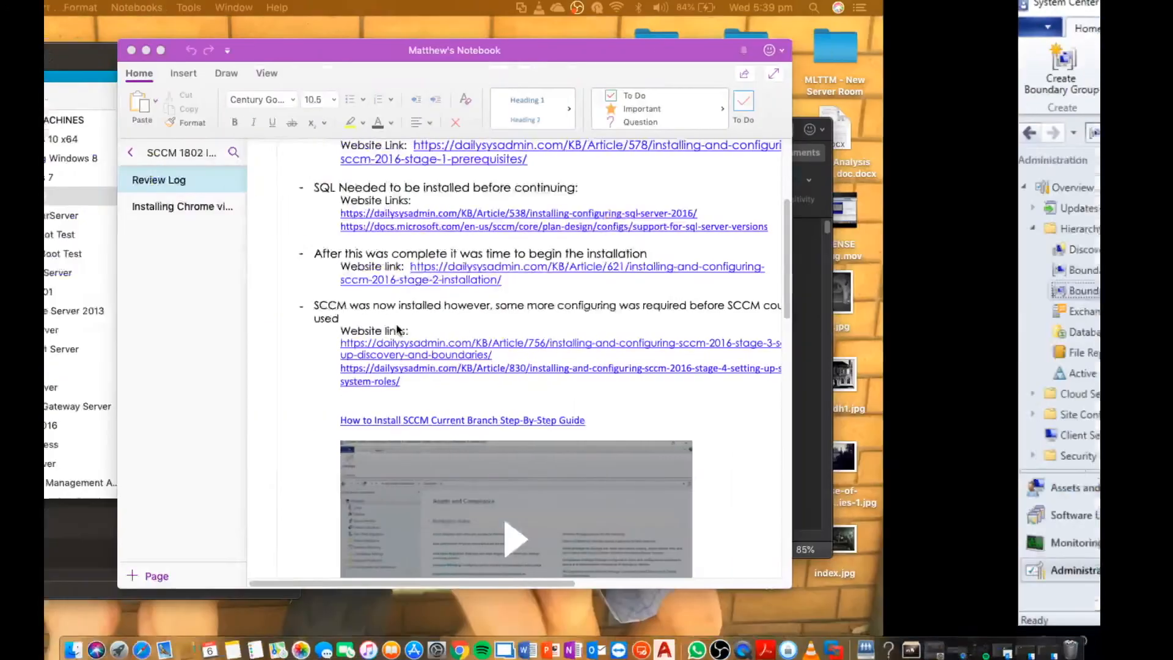
pyautogui.rightClick(621, 367)
pyautogui.click(680, 467)
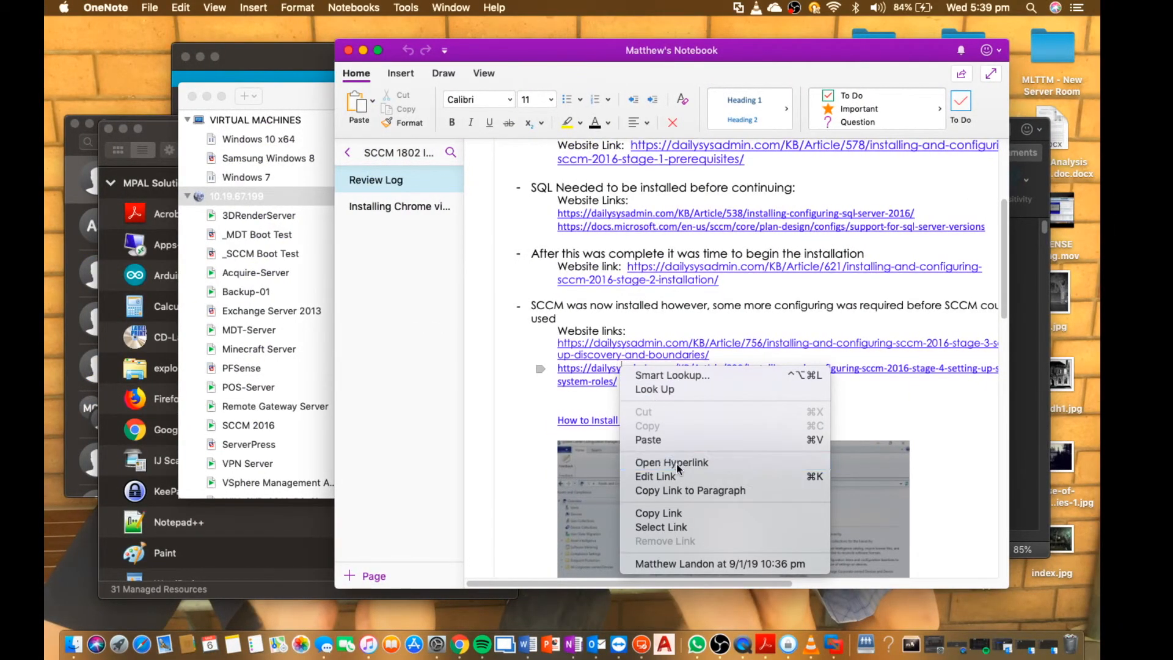
pyautogui.click(363, 50)
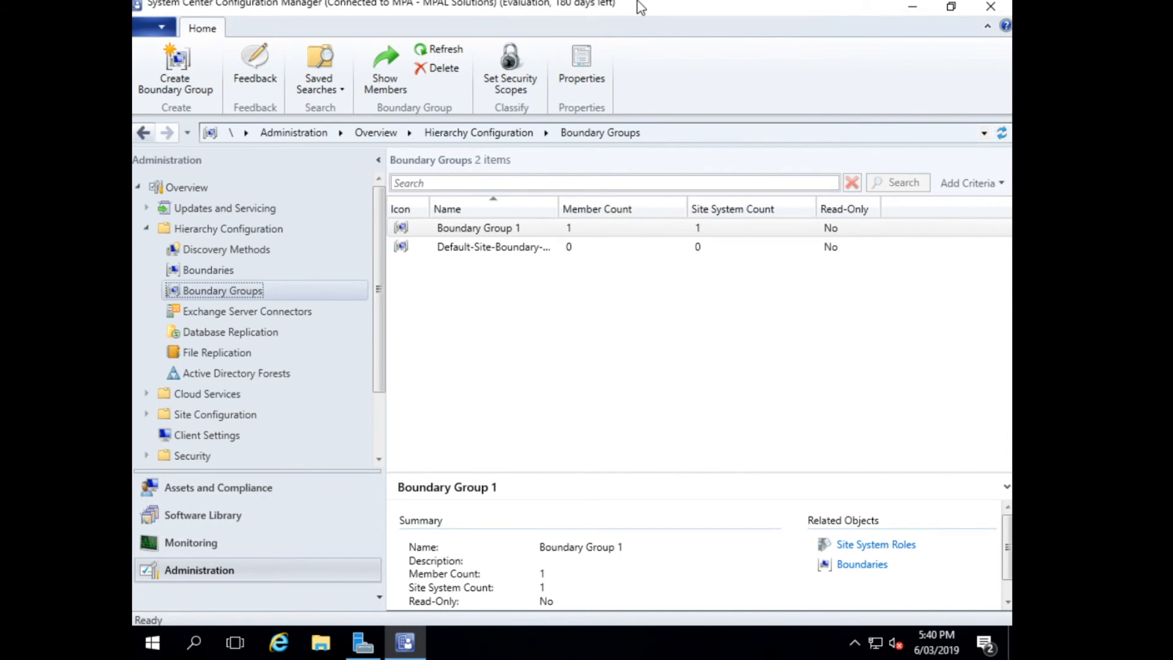
# Switch back to Configuration Manager and start adding site system roles to the MPA - MPAL Solutions primary site.
pyautogui.click(147, 414)
pyautogui.click(181, 437)
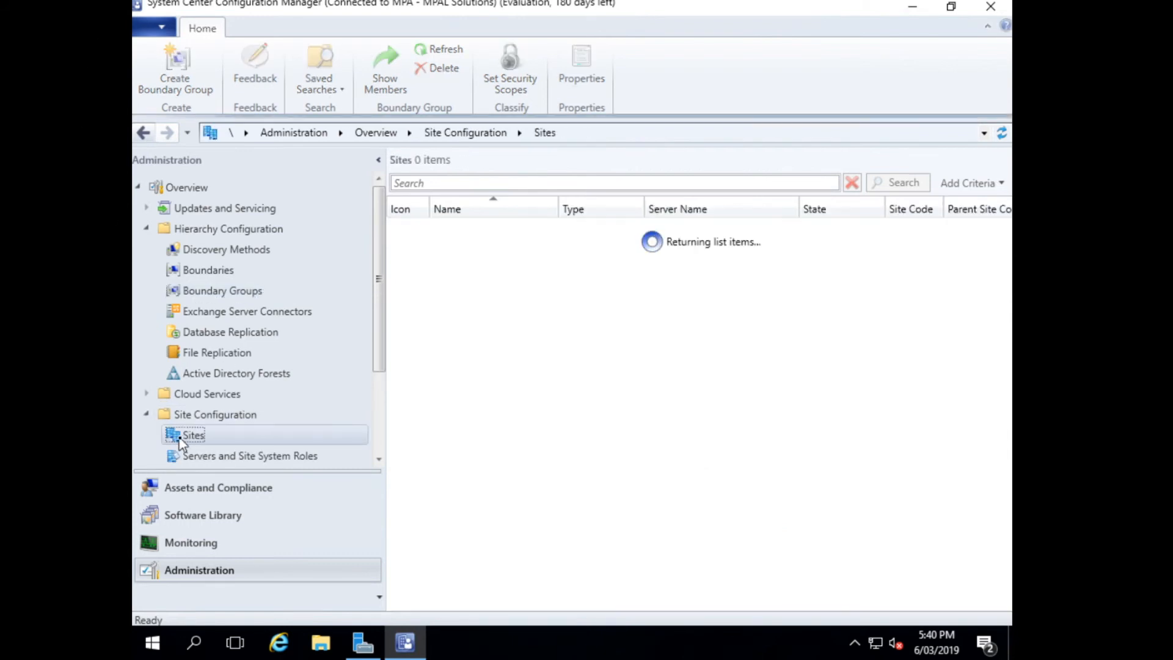
pyautogui.click(658, 230)
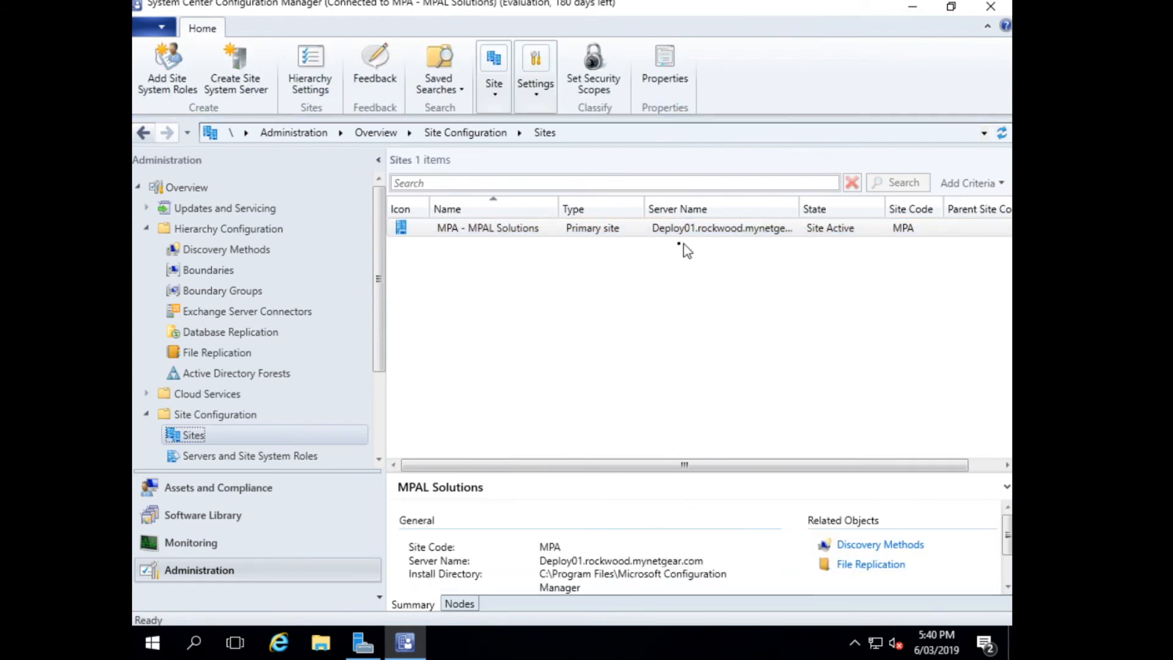
pyautogui.click(493, 93)
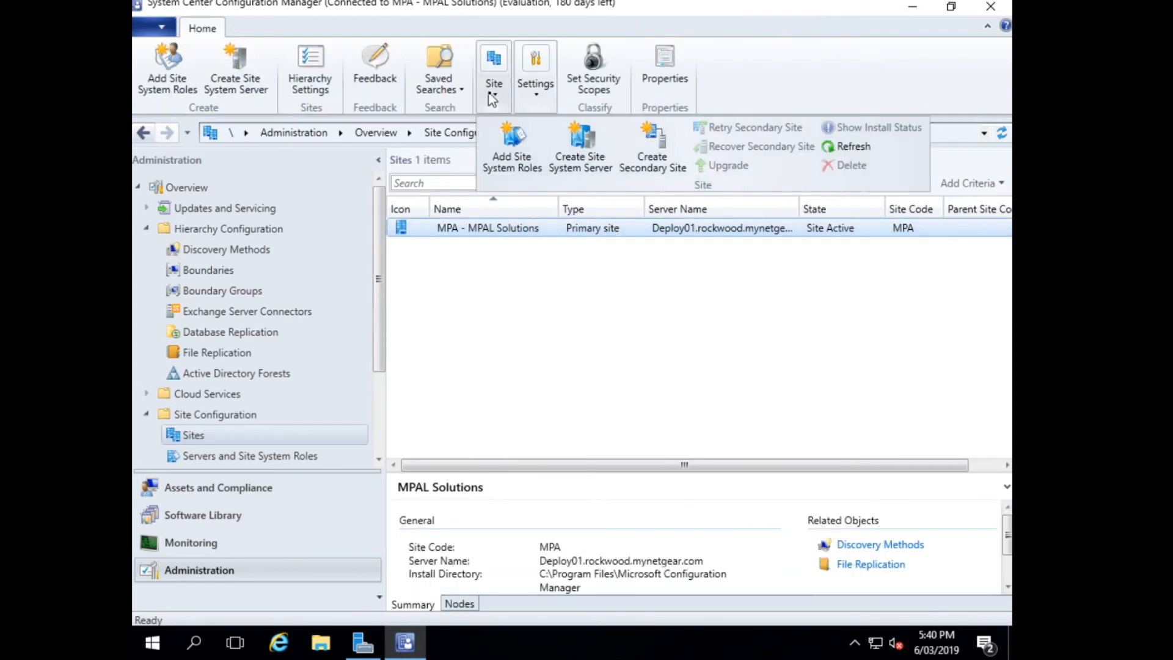
pyautogui.click(515, 153)
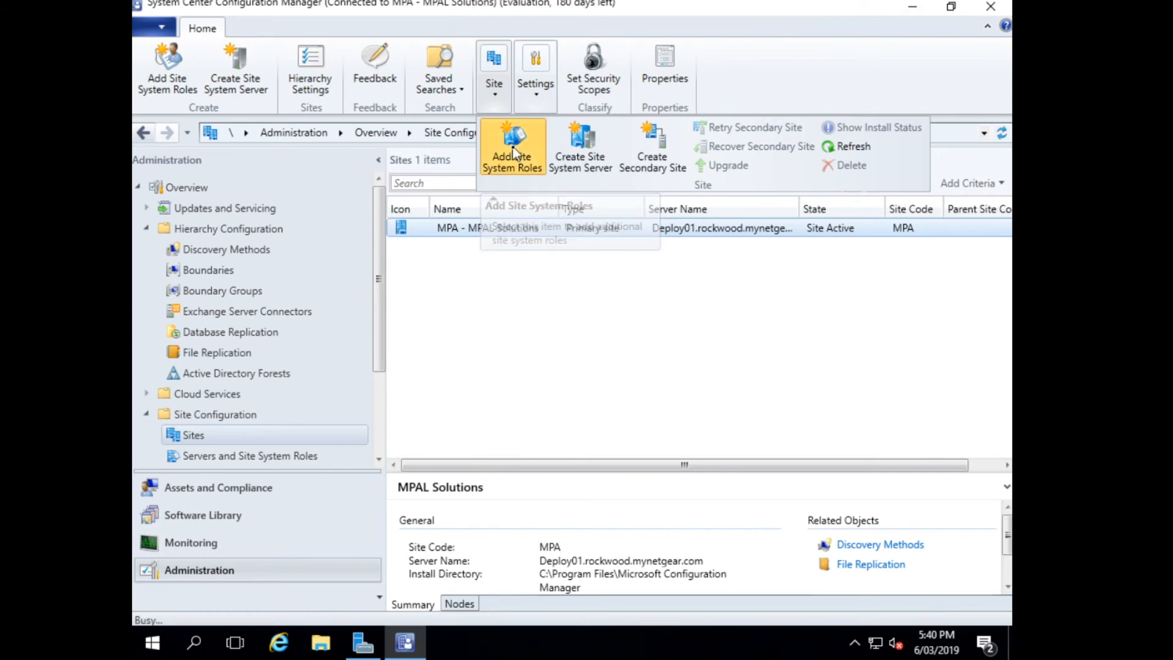
pyautogui.click(911, 8)
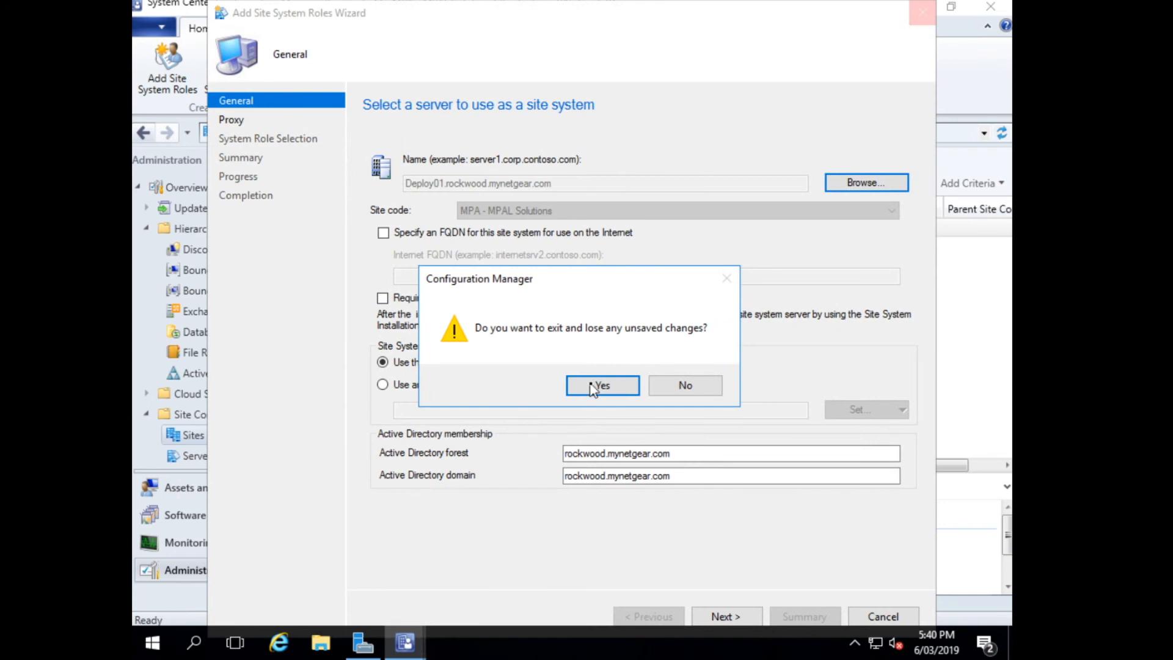
pyautogui.click(690, 394)
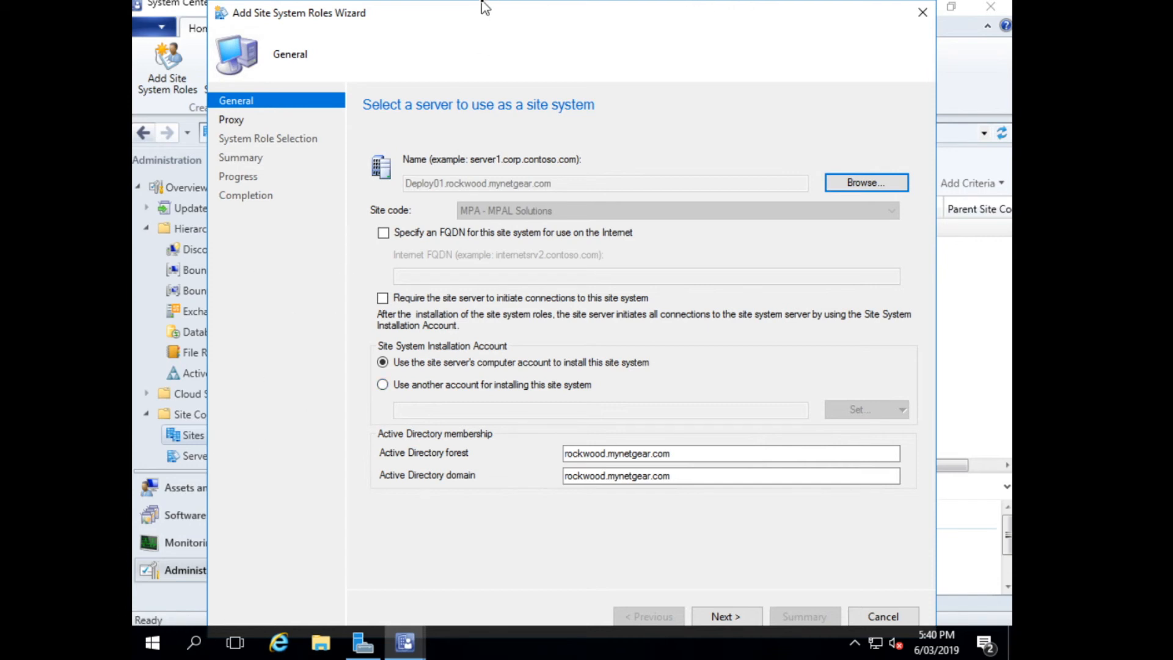
# Accept the default server and proxy settings and choose the Application Catalog web service point, Application Catalog website point and Fallback status point roles.
pyautogui.click(725, 616)
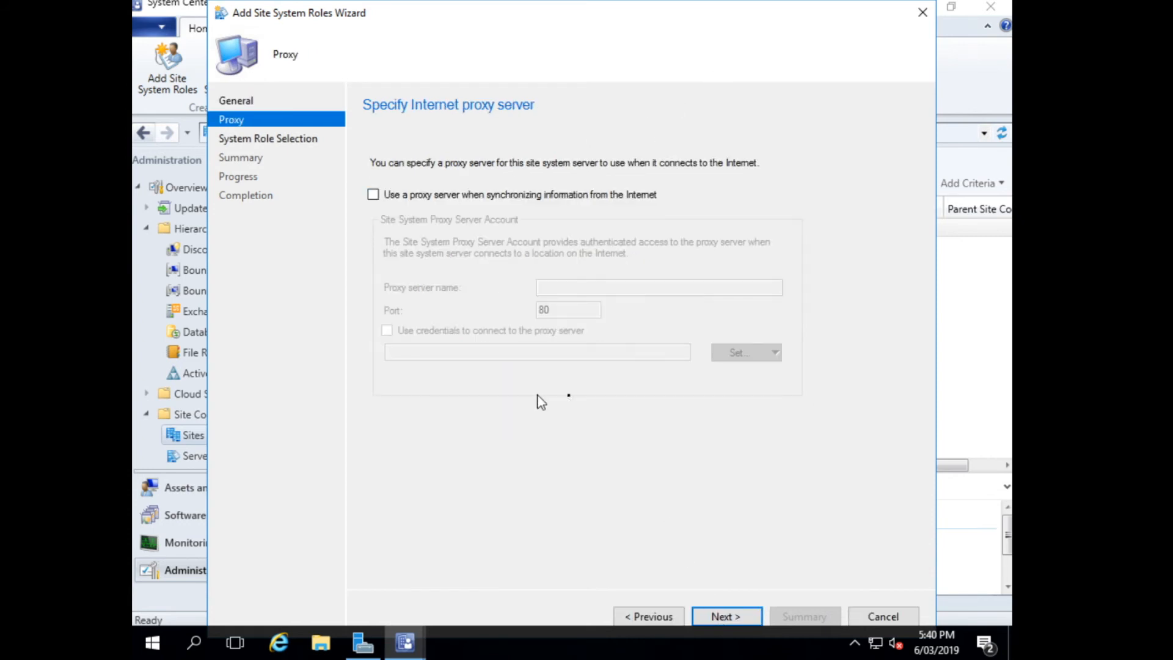
pyautogui.click(734, 617)
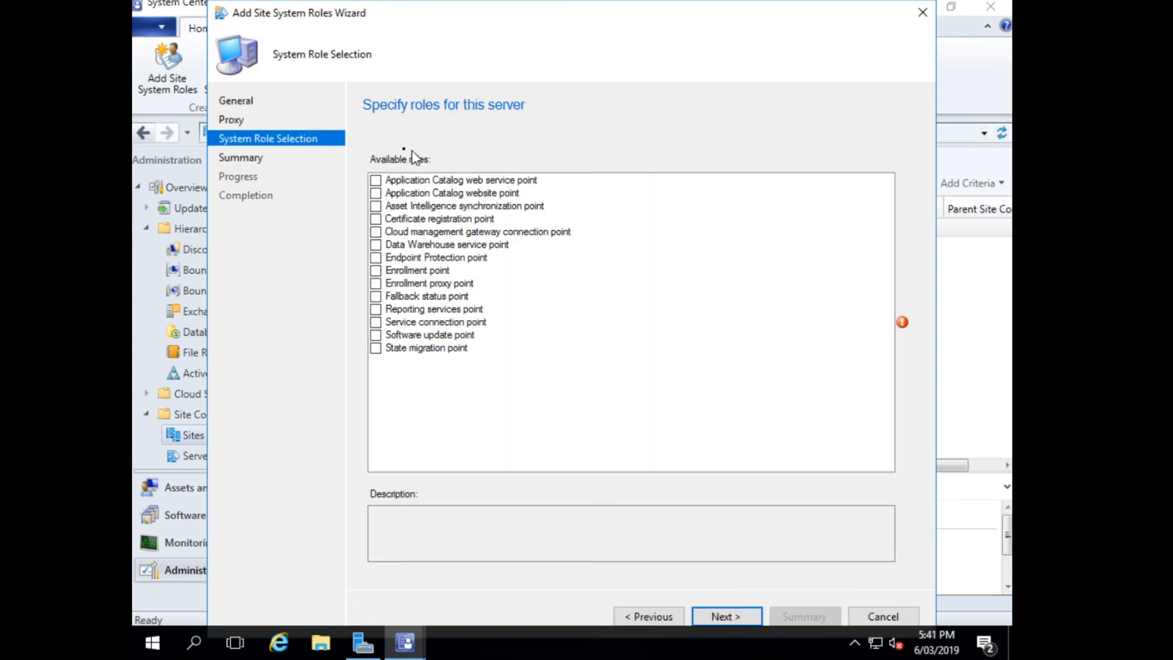
pyautogui.click(375, 181)
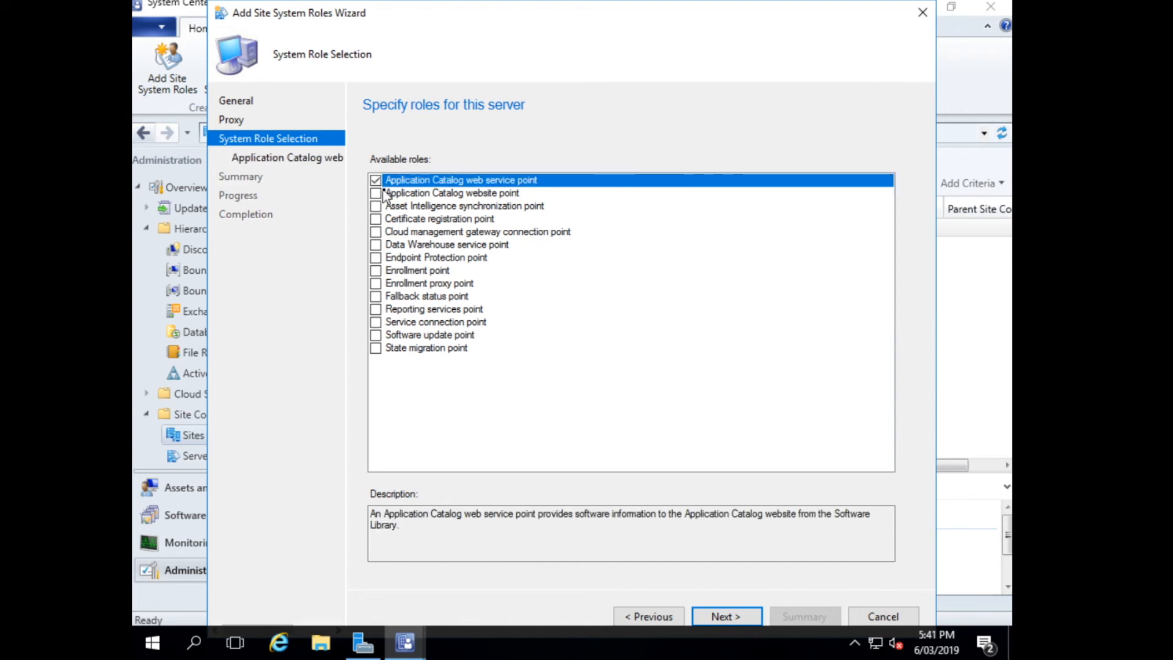
pyautogui.click(375, 193)
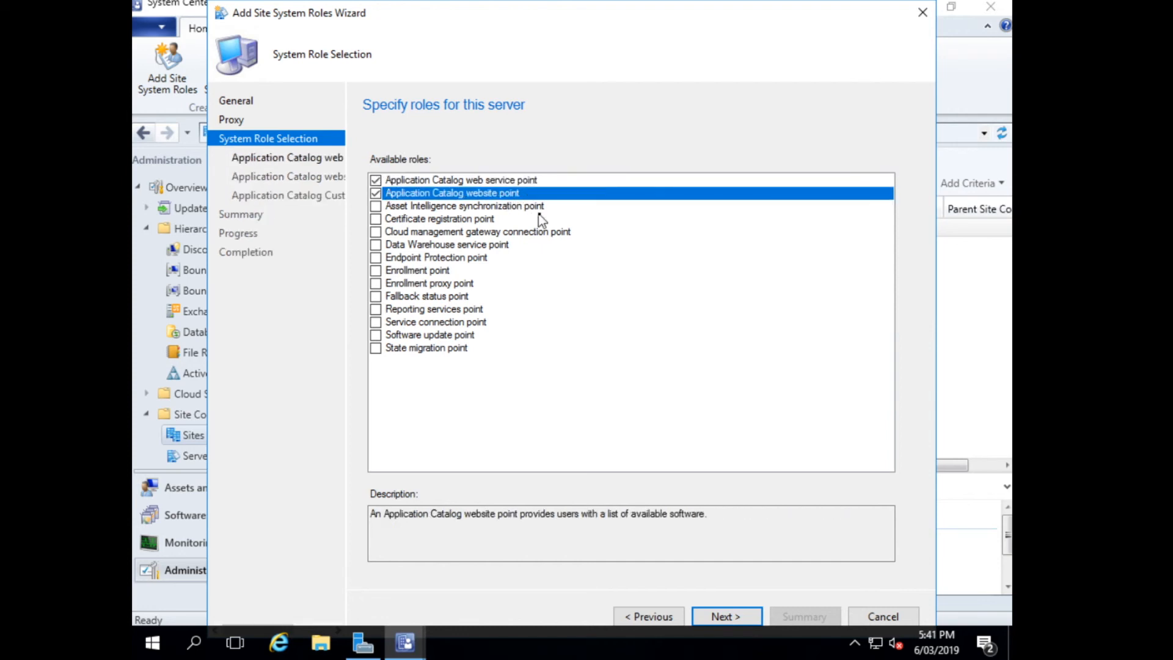
pyautogui.click(376, 296)
pyautogui.click(710, 617)
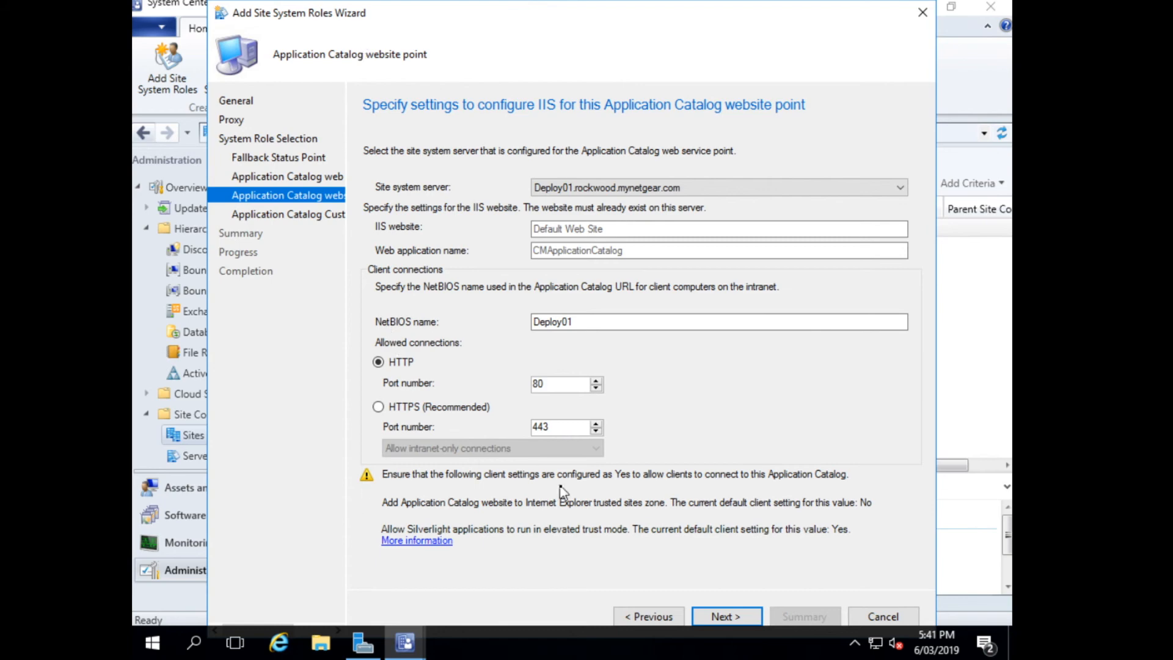
# Accept the website point defaults, set the Application Catalog organization name to MPAL Solutions, and complete the role installation wizard.
pyautogui.click(729, 614)
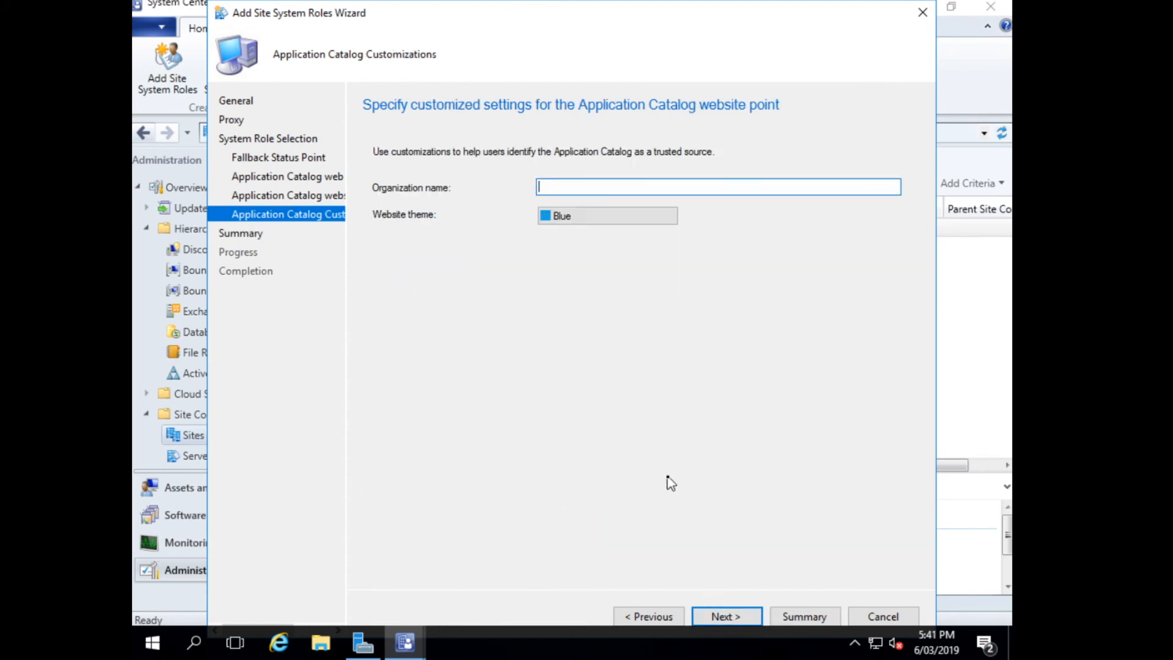
pyautogui.write('MPAL Solutions')
pyautogui.click(722, 616)
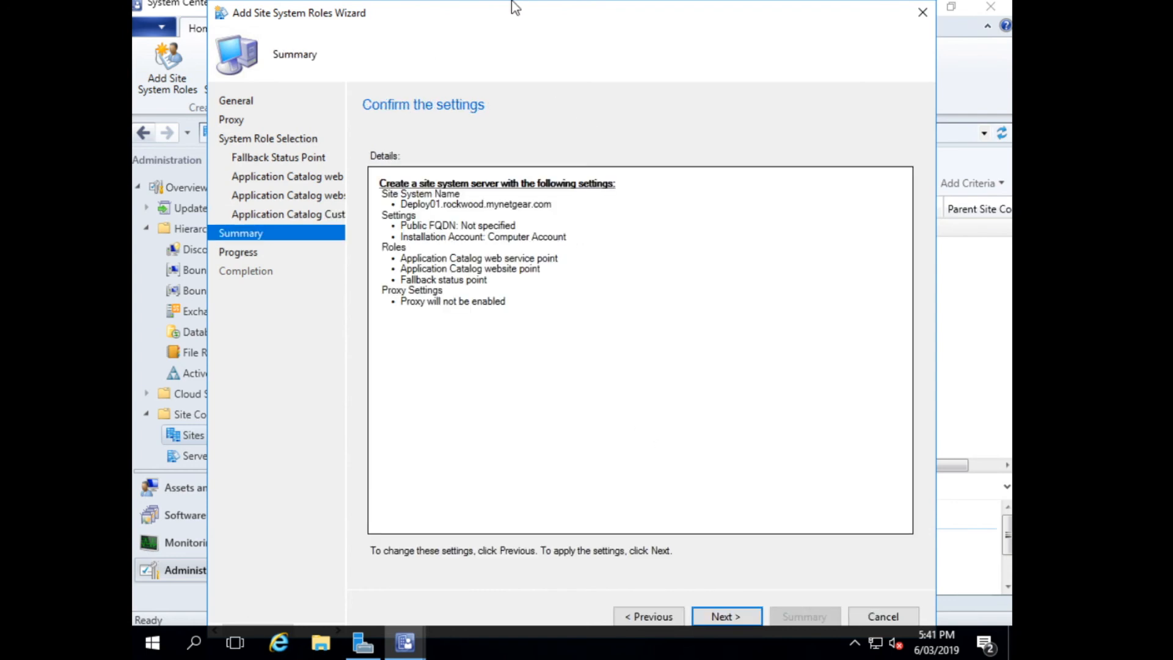
pyautogui.click(721, 616)
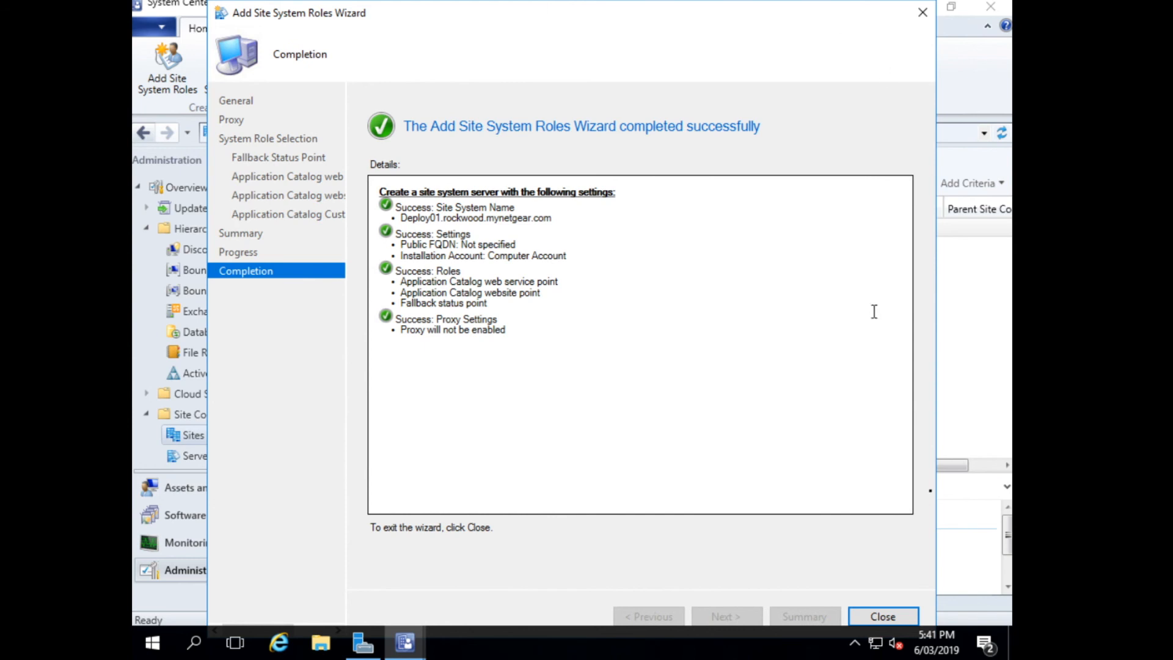
pyautogui.click(880, 617)
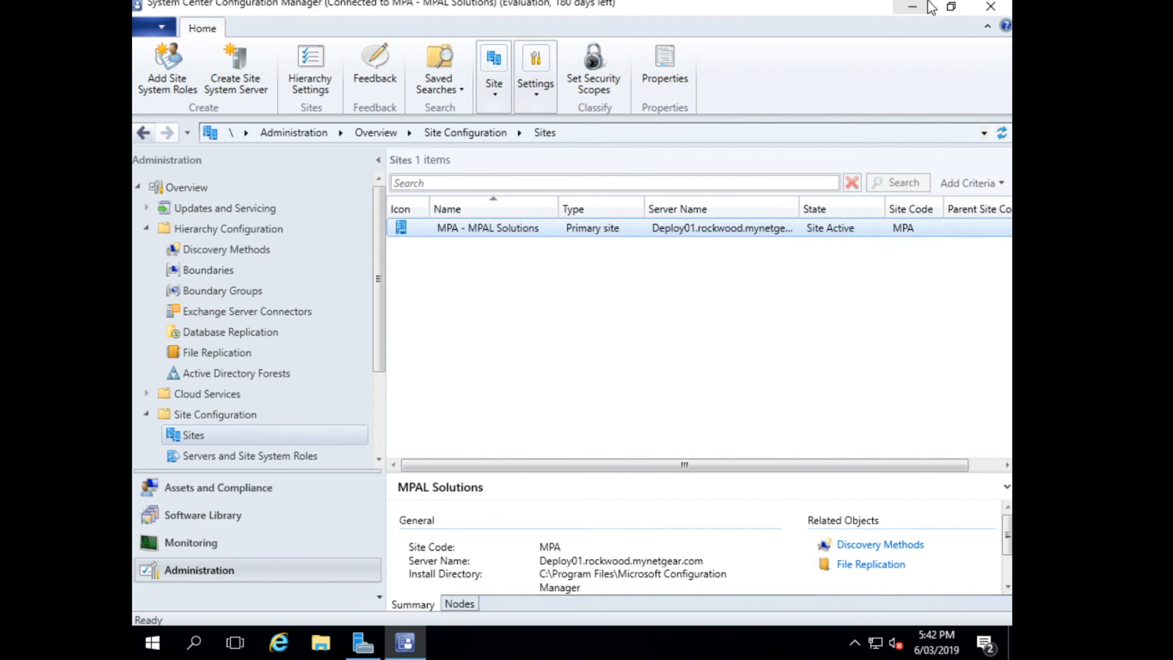
# Switch to OneNote and review the SCCM installation Review Log, including its website links, embedded videos and closing notes.
pyautogui.hotkey('ctrl', 'Left')
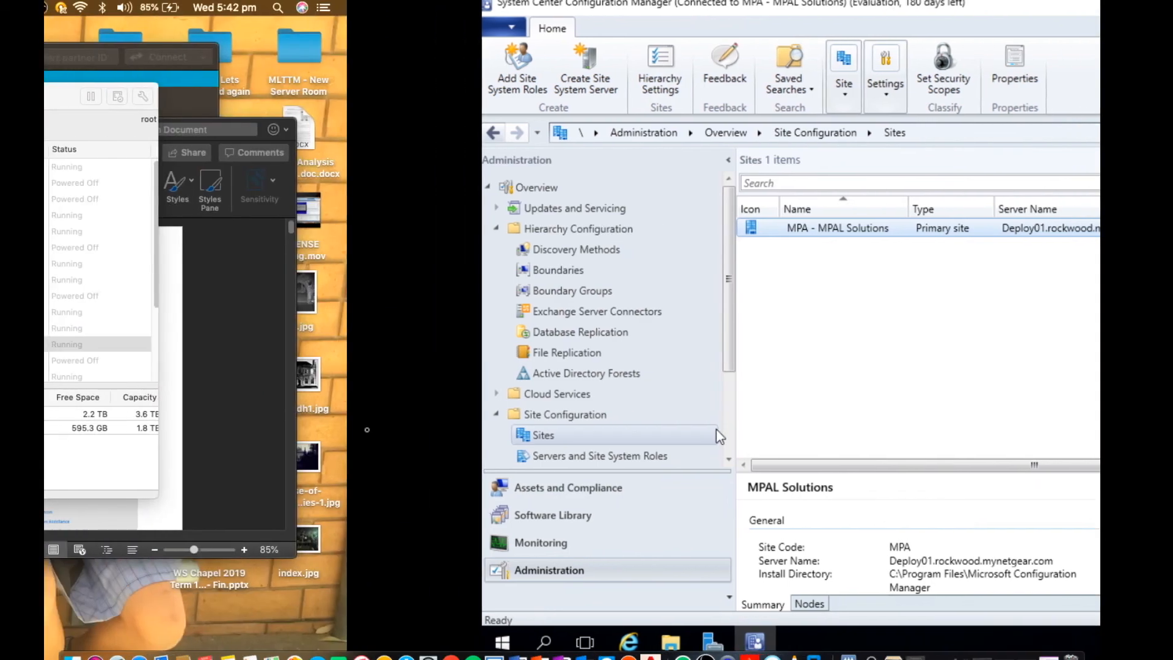
pyautogui.hotkey('ctrl', 'Left')
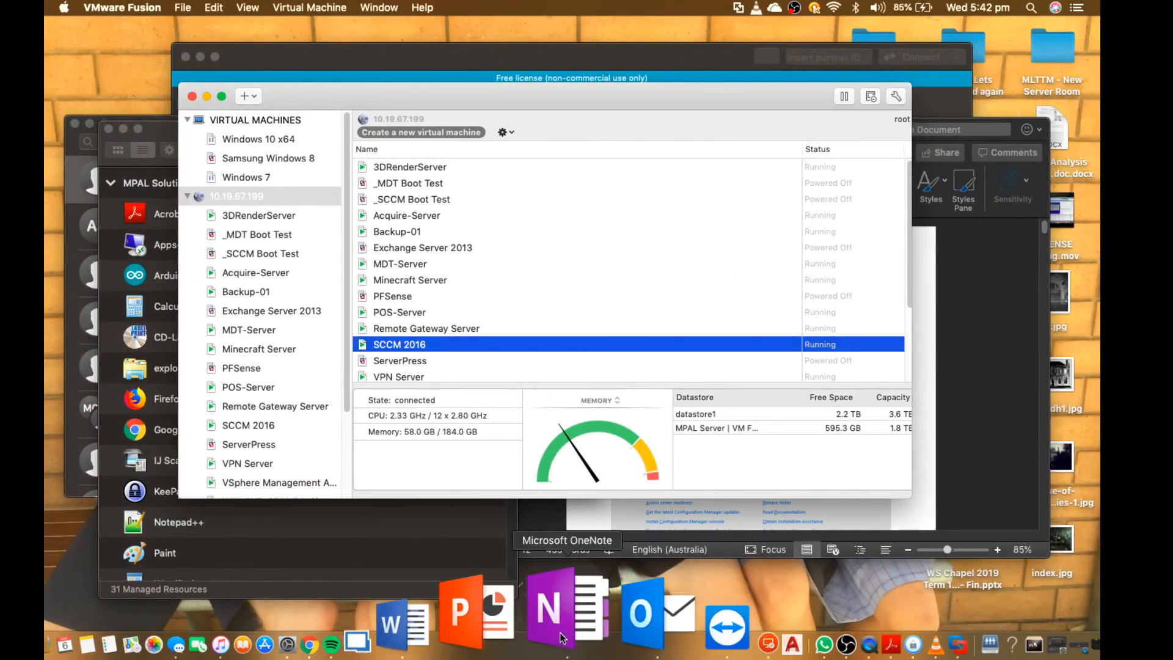
pyautogui.click(565, 640)
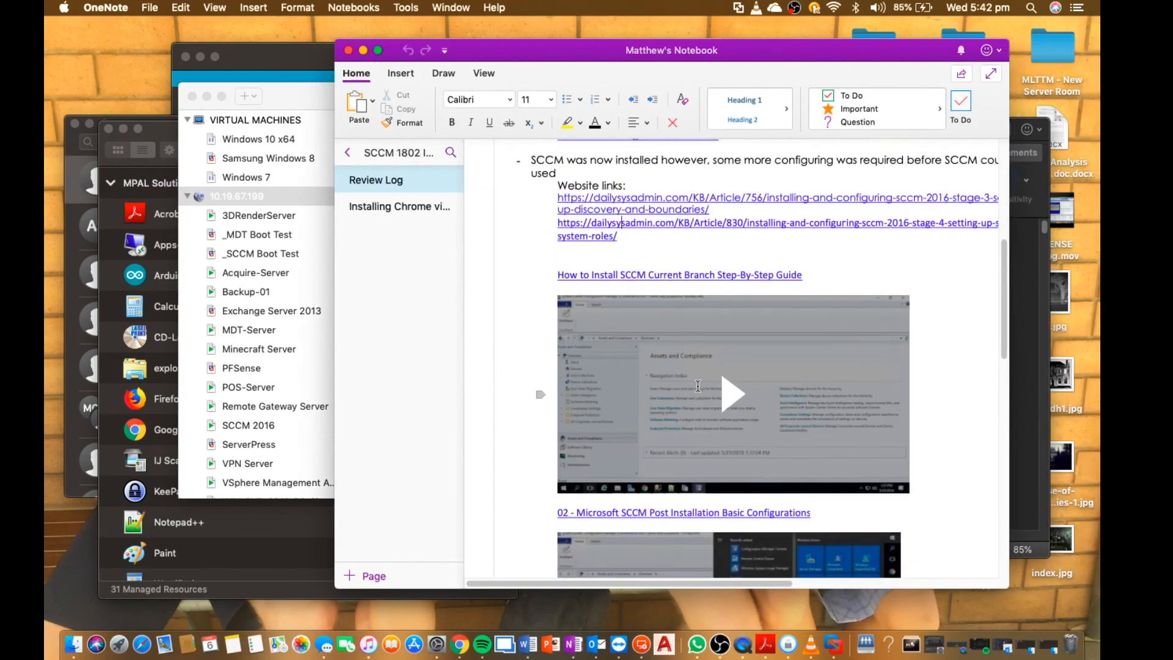
pyautogui.scroll(-5, 697, 385)
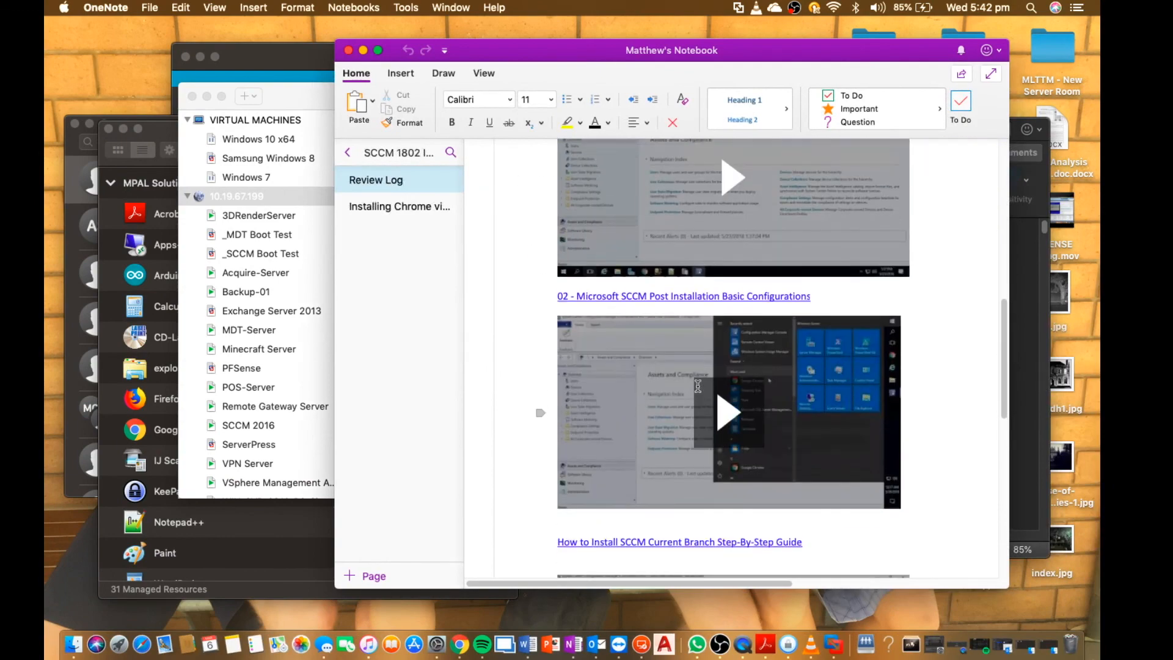
pyautogui.scroll(10, 698, 386)
pyautogui.scroll(-3, 698, 385)
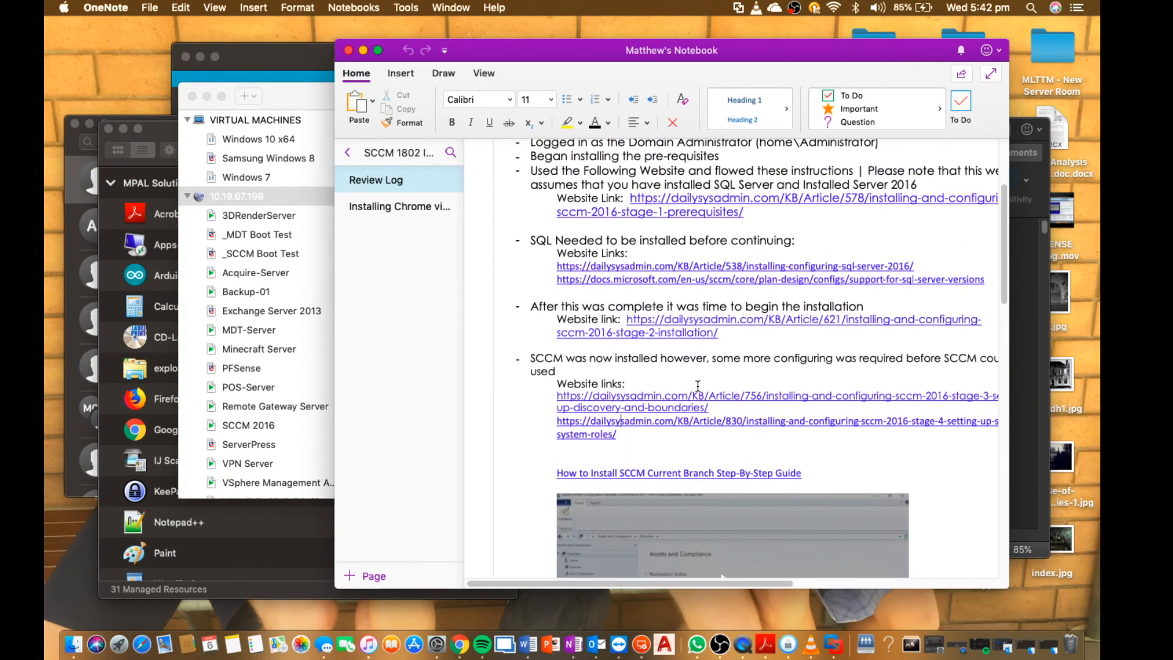
pyautogui.scroll(-10, 698, 385)
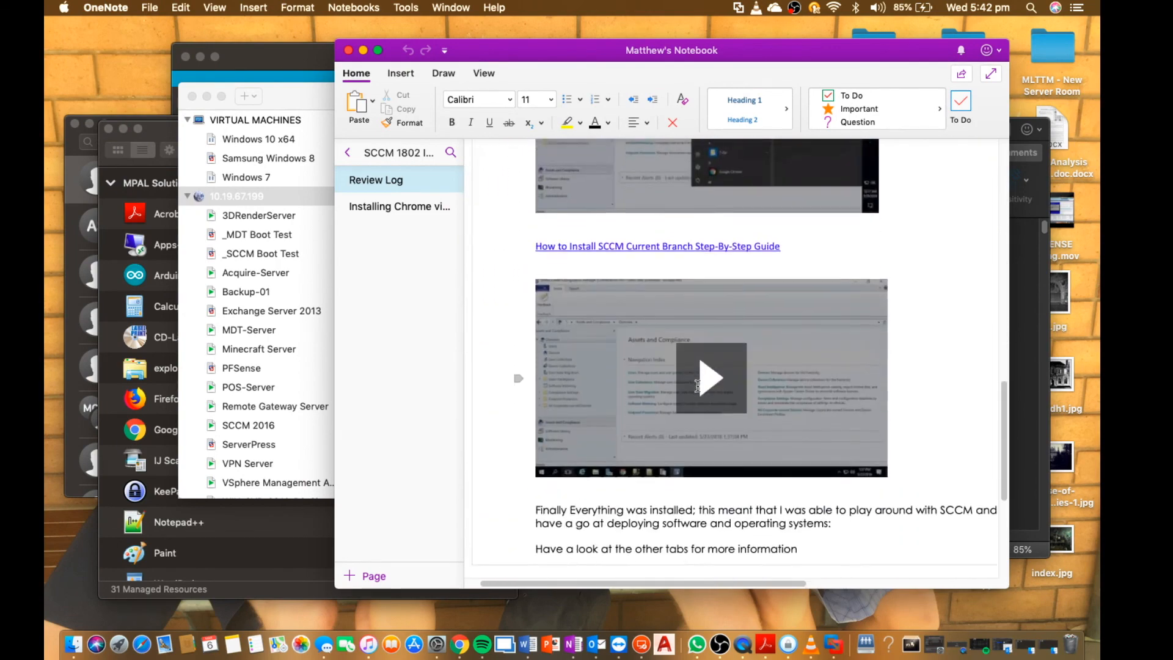
pyautogui.scroll(-4, 698, 386)
pyautogui.scroll(4, 698, 386)
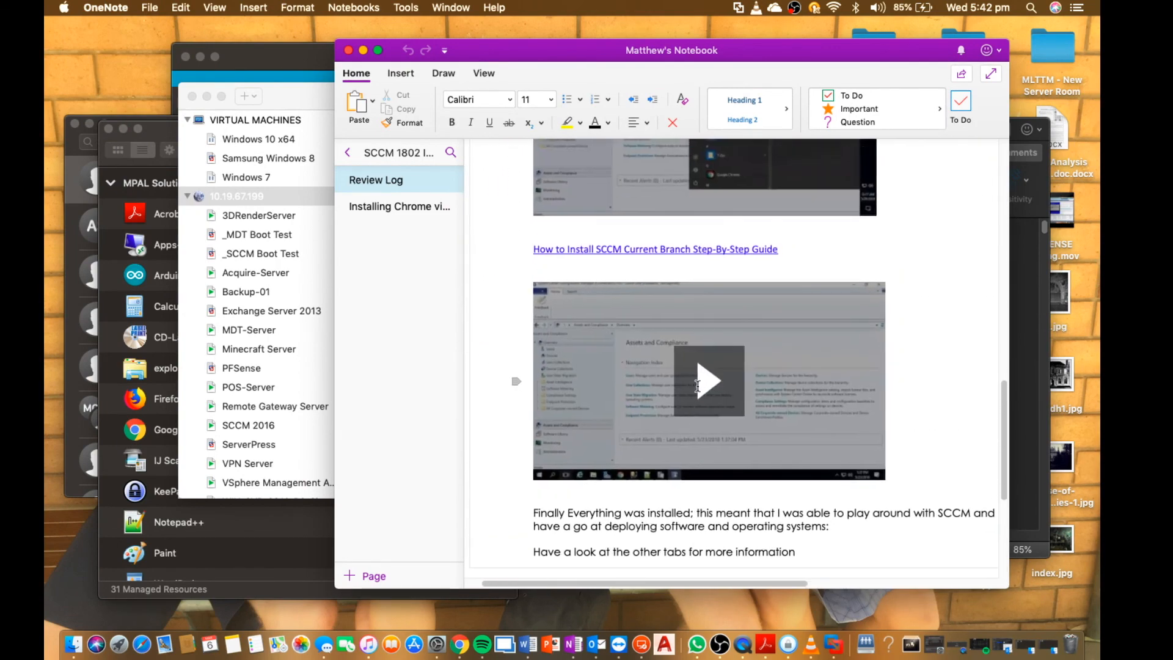
pyautogui.hscroll(2, 697, 385)
pyautogui.scroll(1, 698, 385)
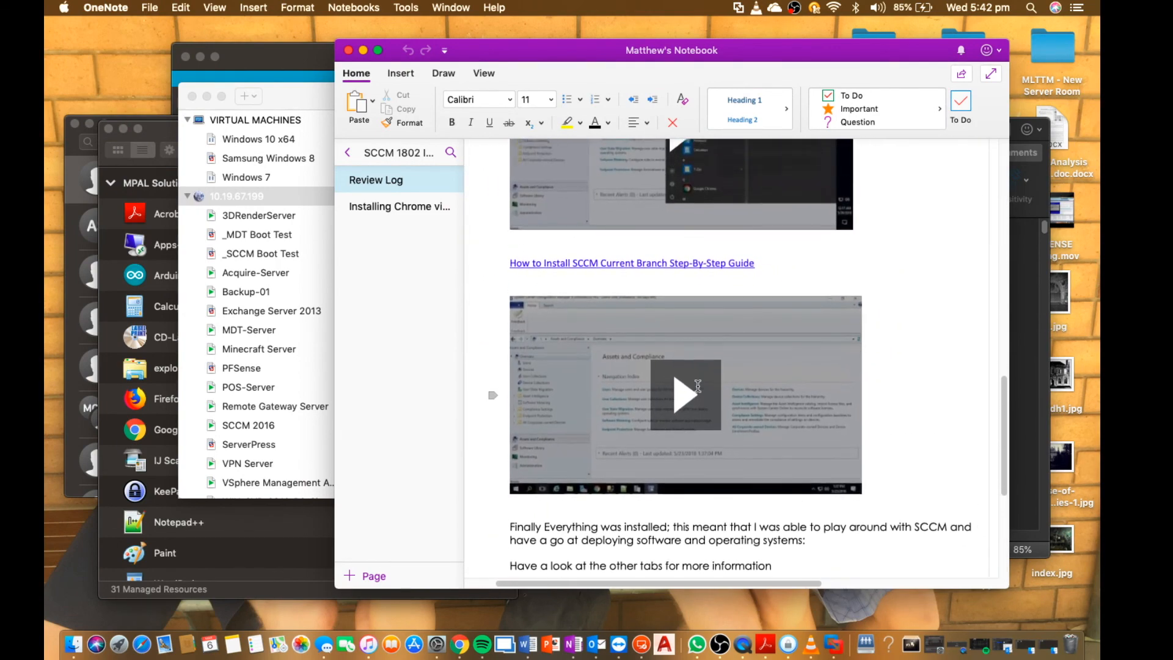
pyautogui.scroll(5, 698, 385)
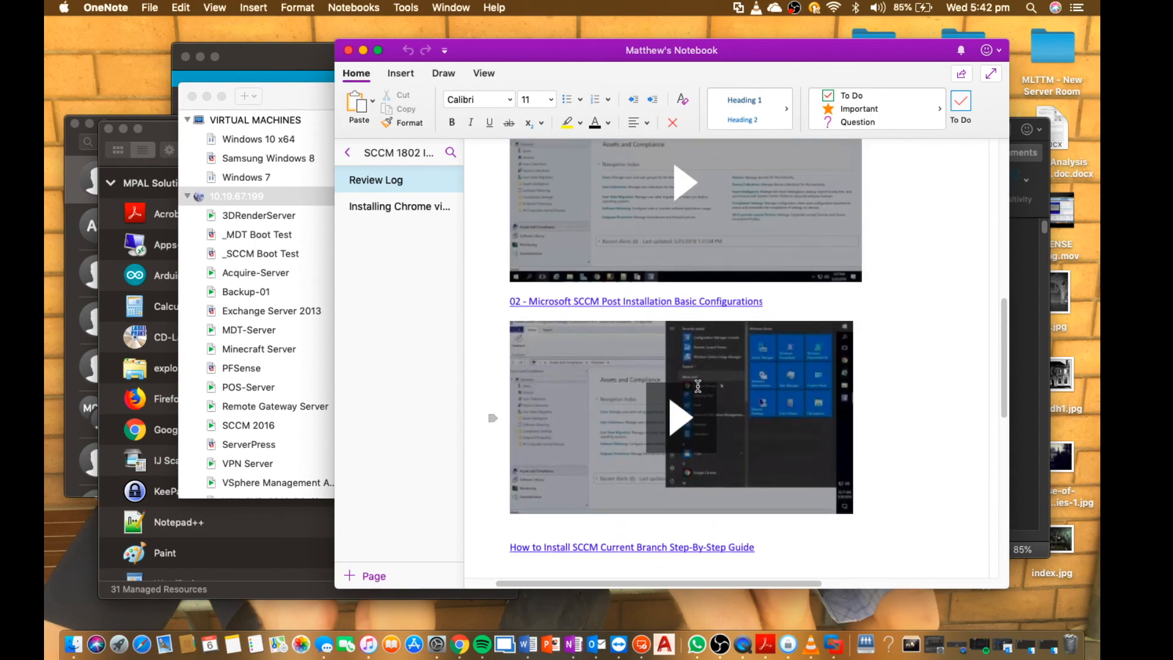
pyautogui.scroll(1, 698, 385)
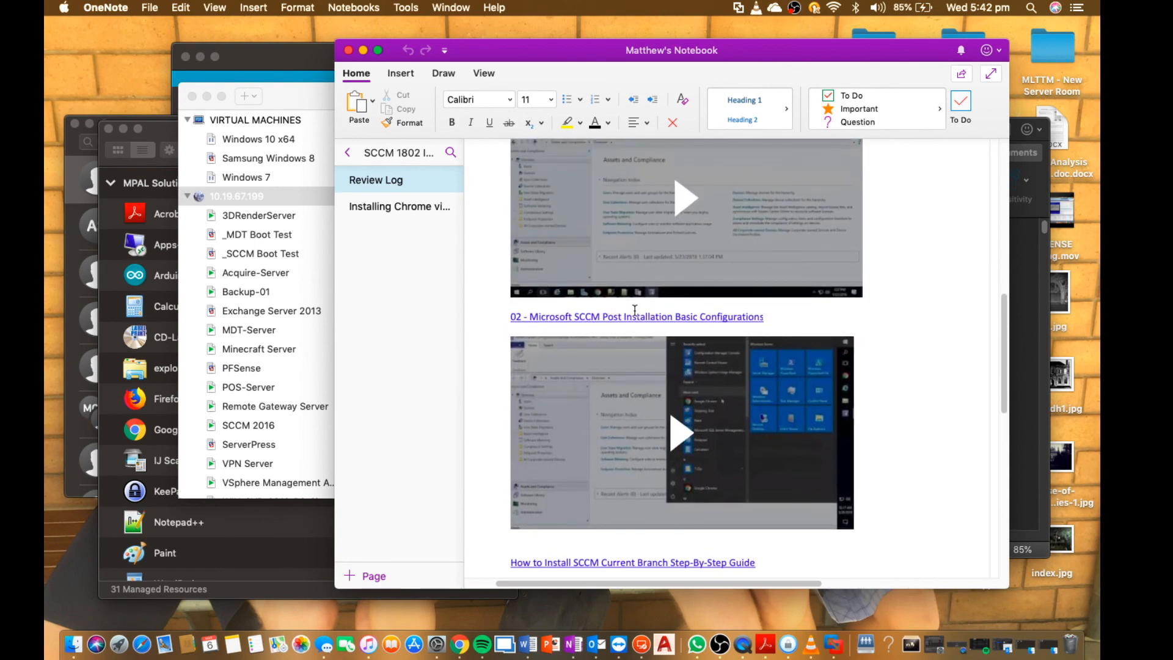
pyautogui.scroll(4, 632, 316)
pyautogui.scroll(-5, 631, 316)
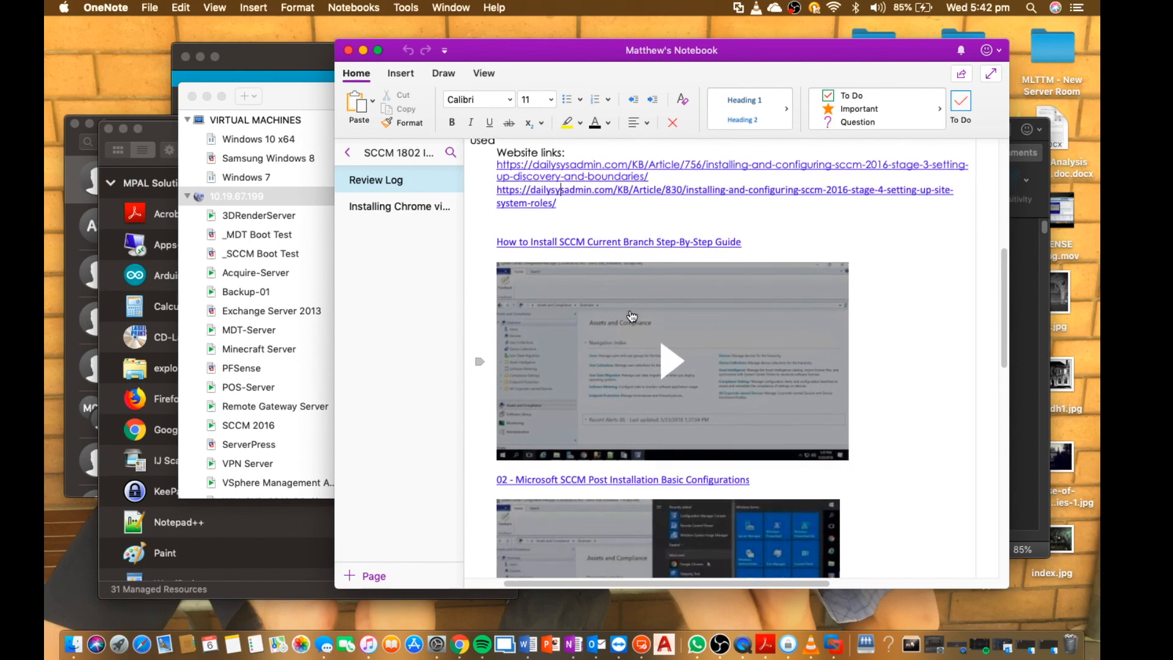
pyautogui.scroll(-1, 632, 315)
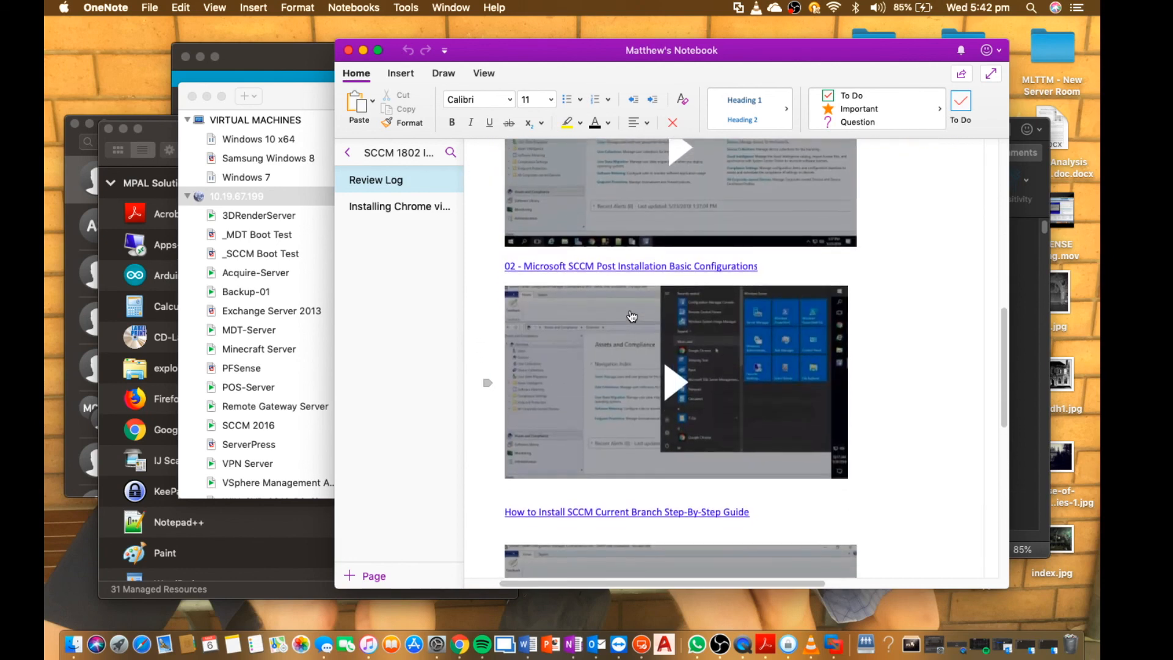
pyautogui.scroll(-8, 632, 315)
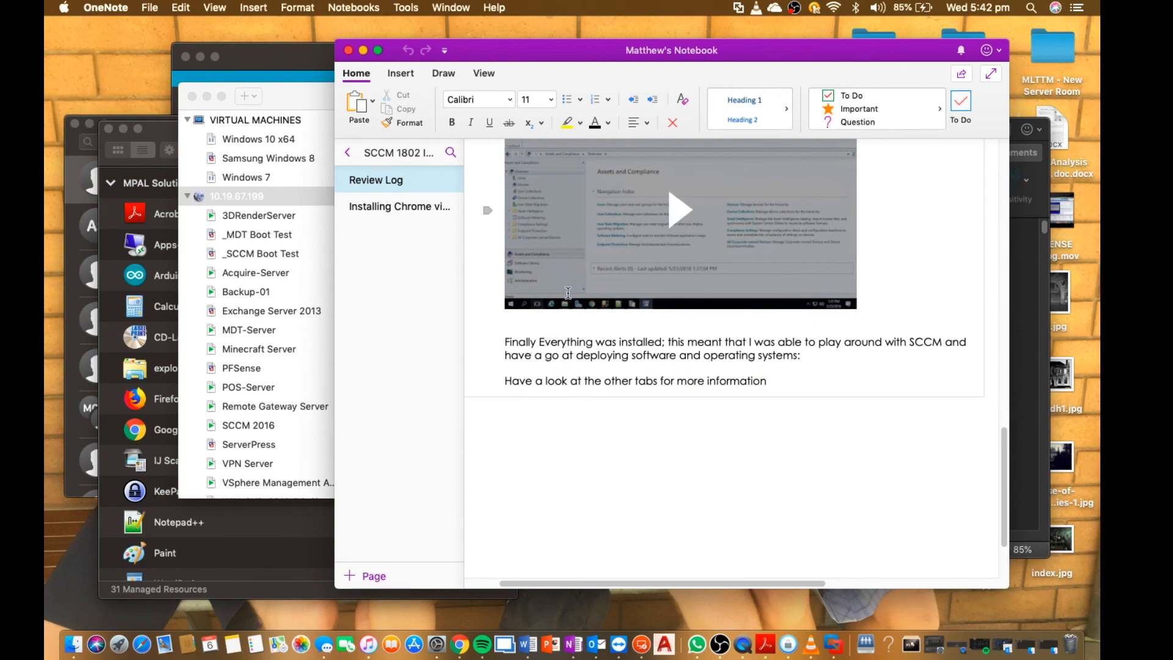
# Switch back to the server and minimize the Configuration Manager console.
pyautogui.hscroll(4, 641, 385)
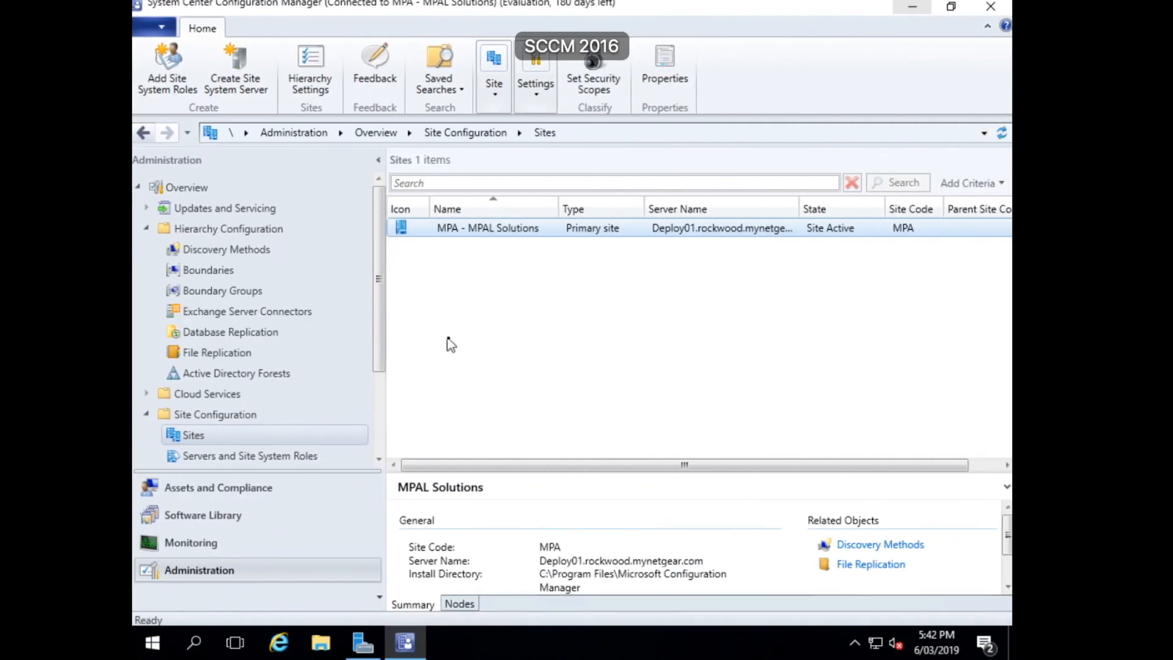
pyautogui.click(914, 8)
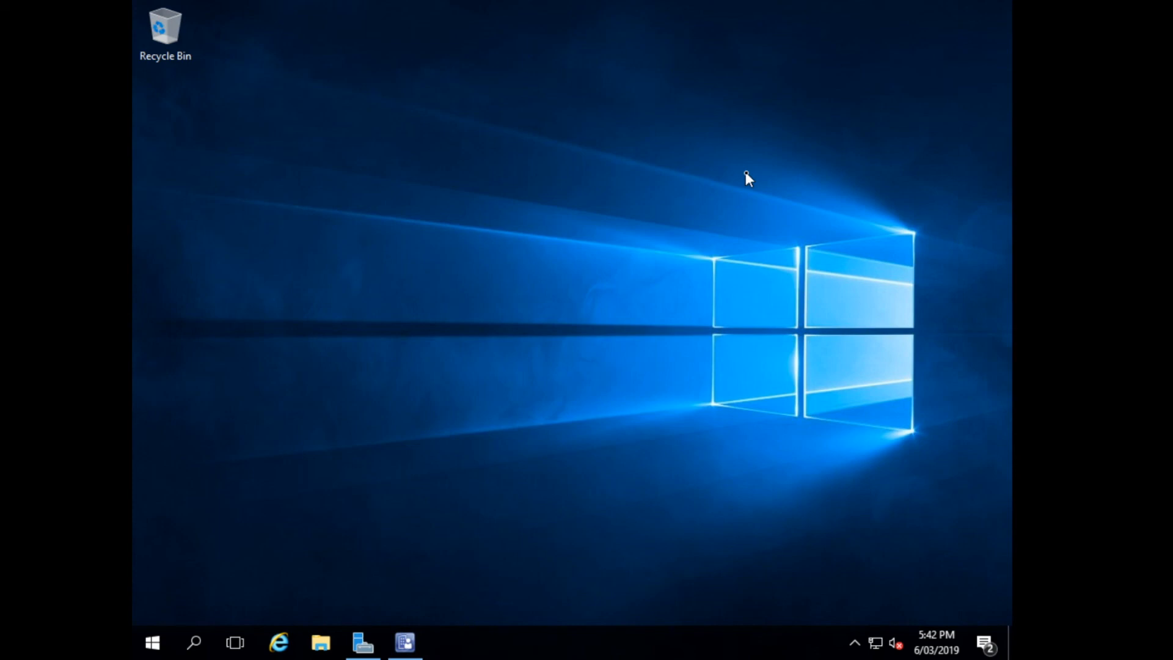